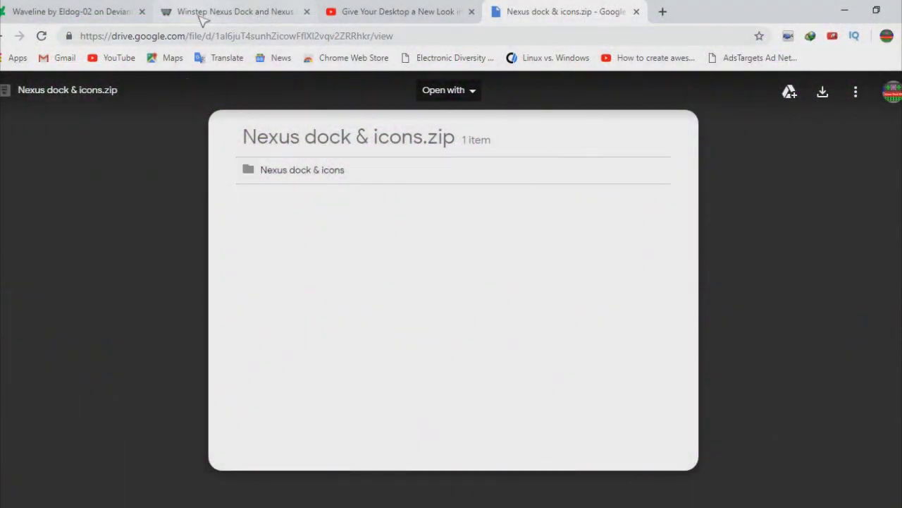
# Look over the Winstep Nexus web page, including the free and Ultimate editions on offer.
pyautogui.moveTo(397, 36); pyautogui.dragTo(113, 53)
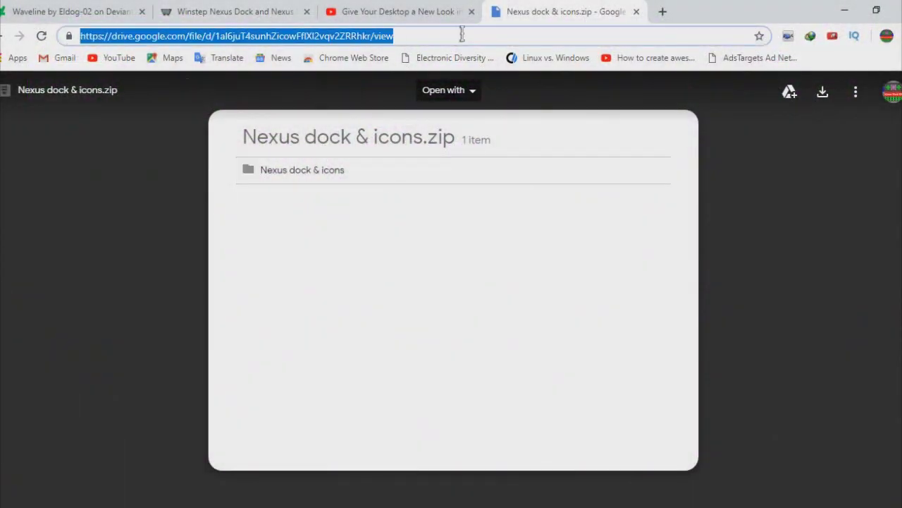
pyautogui.click(216, 13)
pyautogui.click(254, 36)
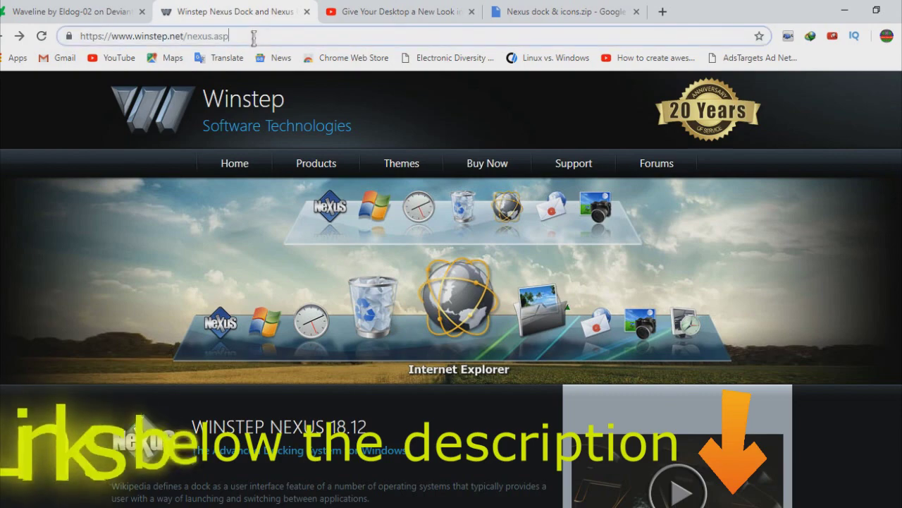
pyautogui.moveTo(254, 36); pyautogui.dragTo(89, 37)
pyautogui.scroll(-4, 275, 438)
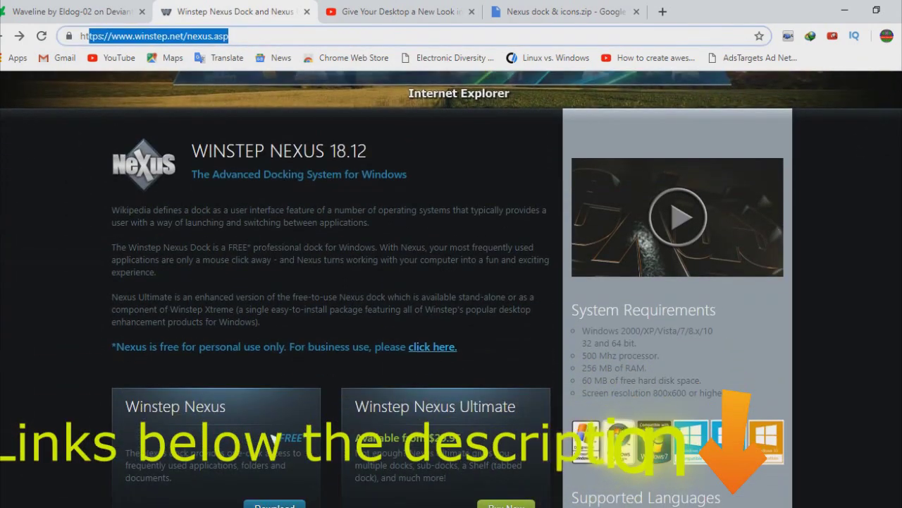
pyautogui.scroll(-3, 275, 438)
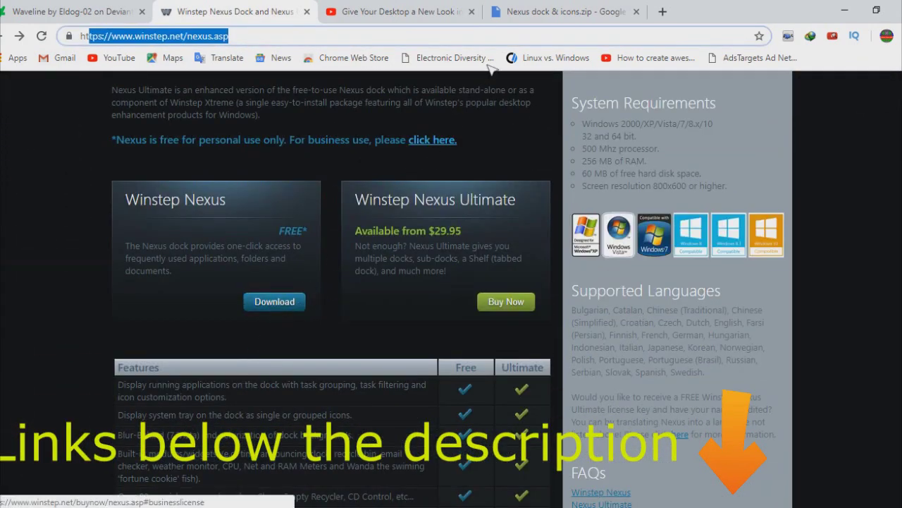
# Download Nexus dock & icons.zip from Google Drive and open the folder containing the downloaded archive.
pyautogui.click(556, 11)
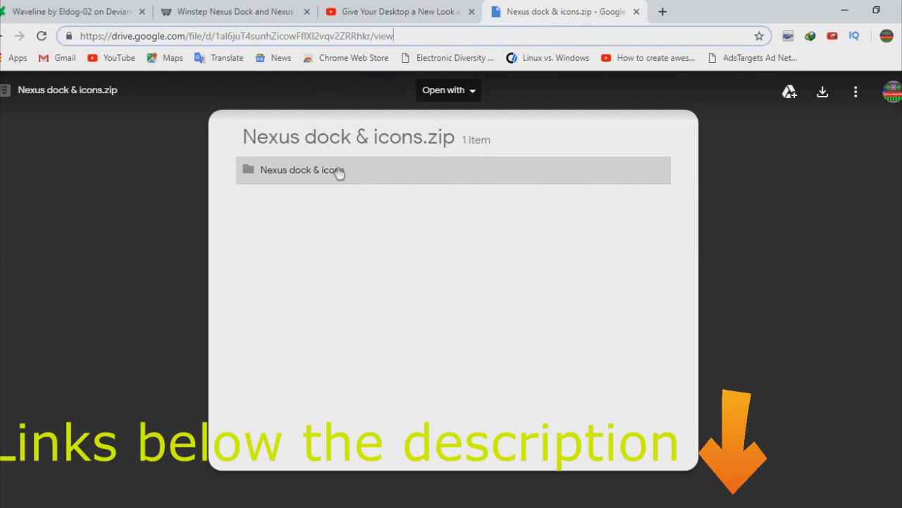
pyautogui.click(822, 92)
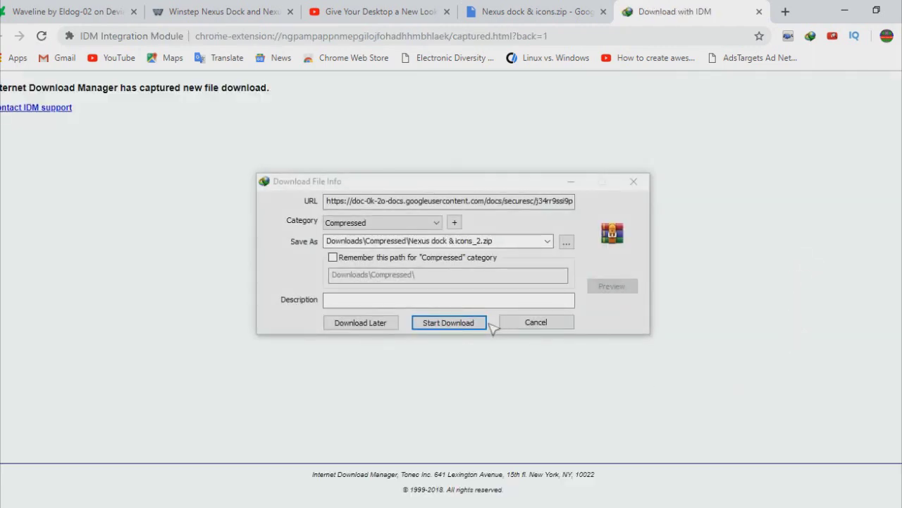
pyautogui.click(457, 323)
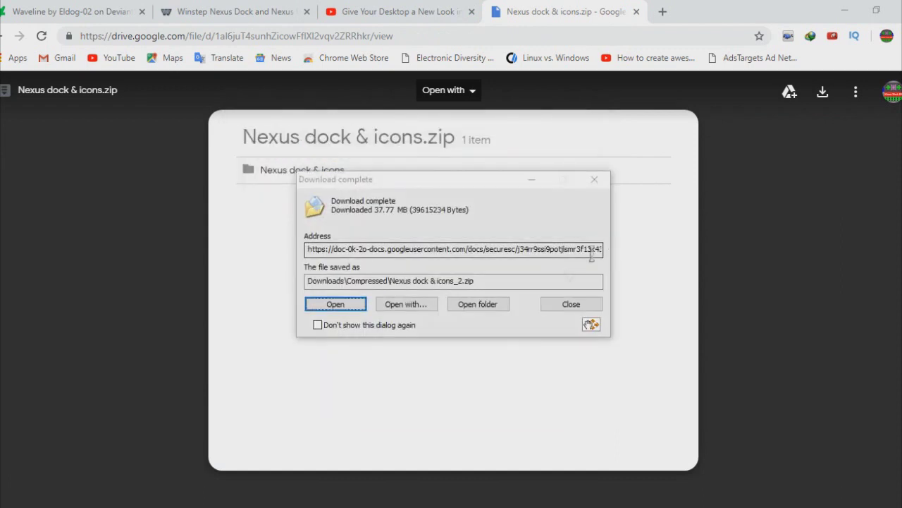
pyautogui.click(478, 304)
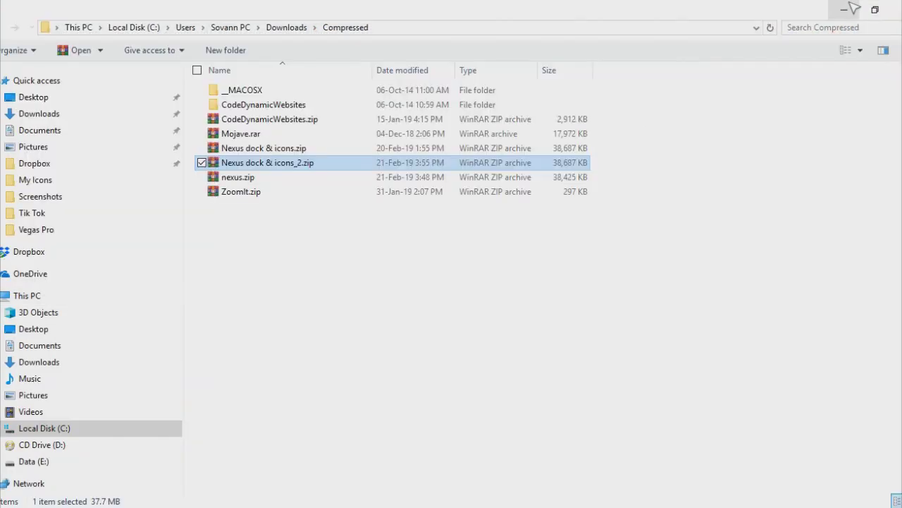
# Copy Nexus dock & icons_2.zip from the Compressed downloads folder to the desktop.
pyautogui.rightClick(277, 162)
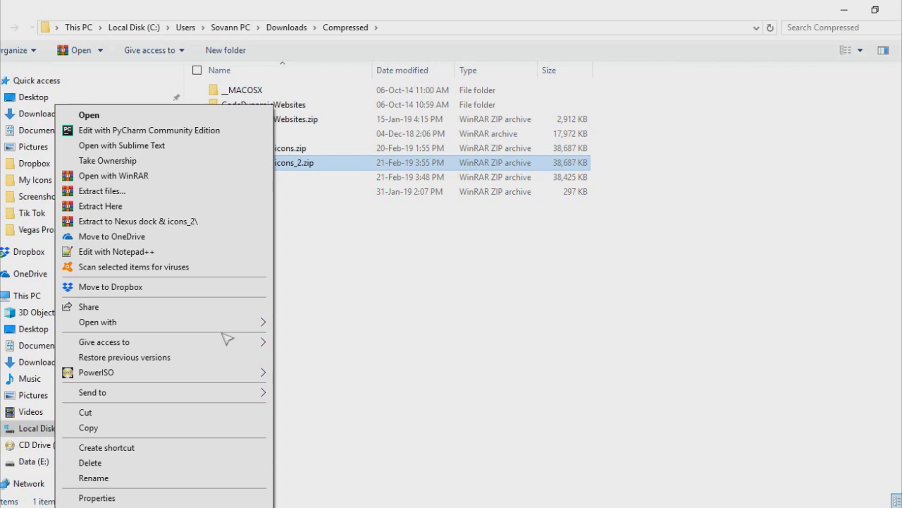
pyautogui.click(113, 428)
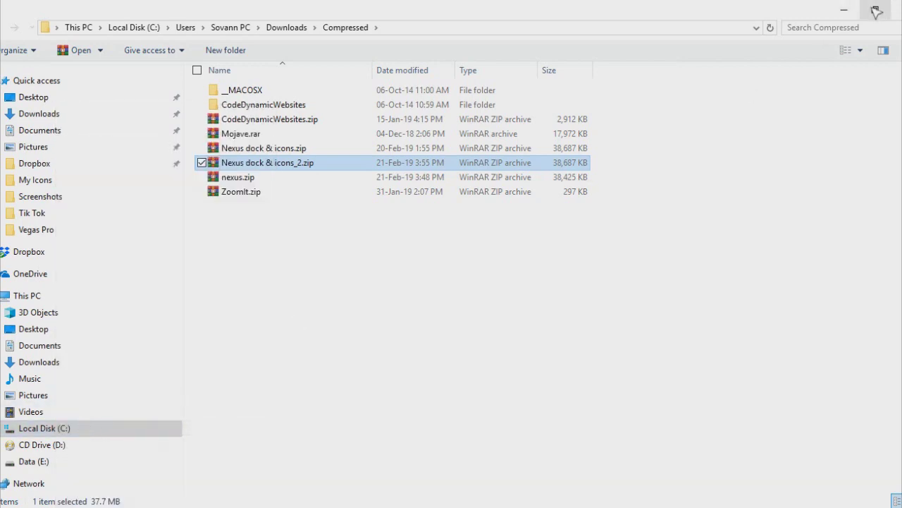
pyautogui.click(844, 10)
pyautogui.click(834, 10)
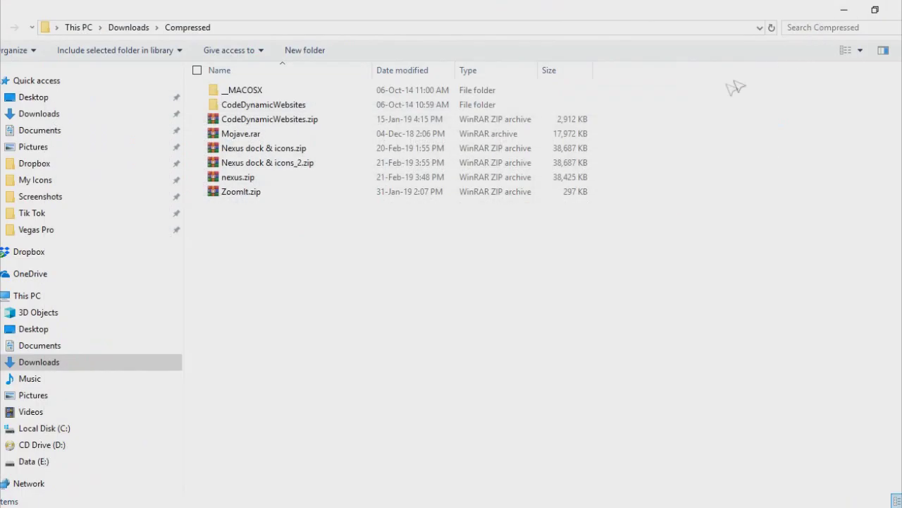
pyautogui.click(843, 10)
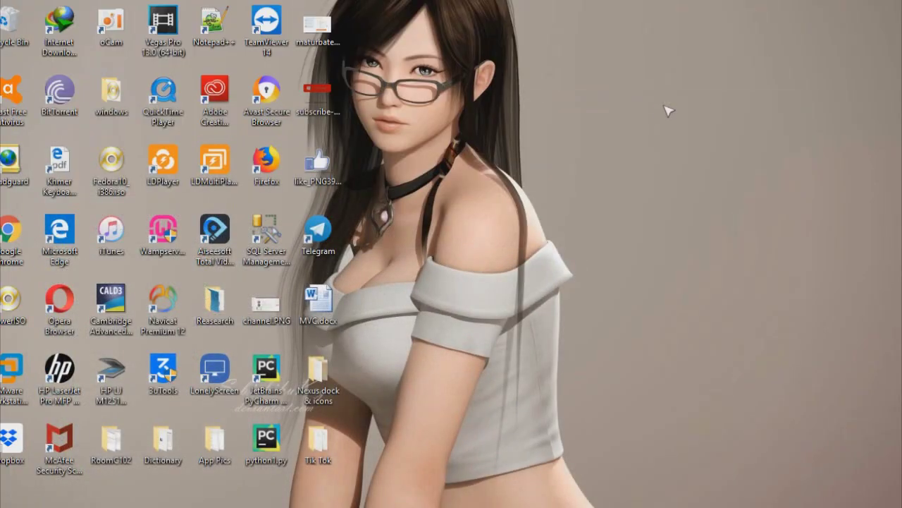
pyautogui.rightClick(655, 111)
pyautogui.click(449, 144)
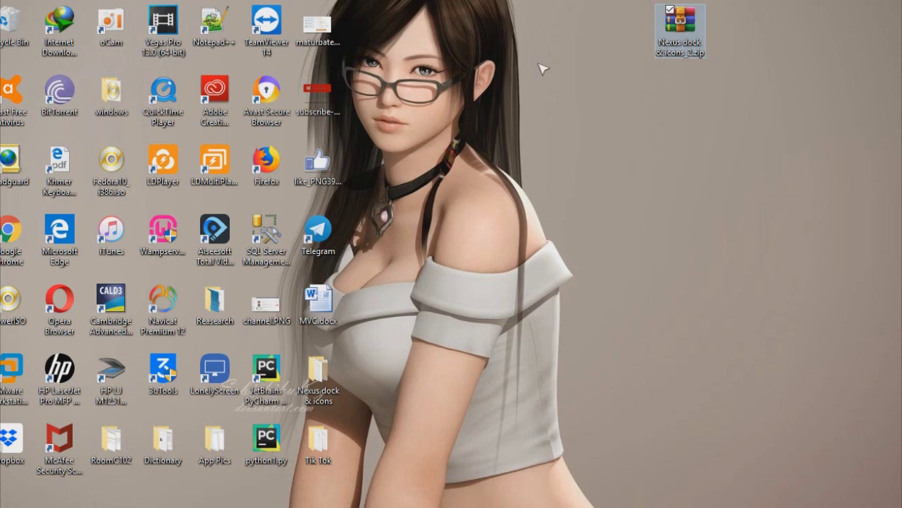
# Extract Nexus dock & icons_2.zip directly onto the desktop, replacing all existing files.
pyautogui.rightClick(684, 23)
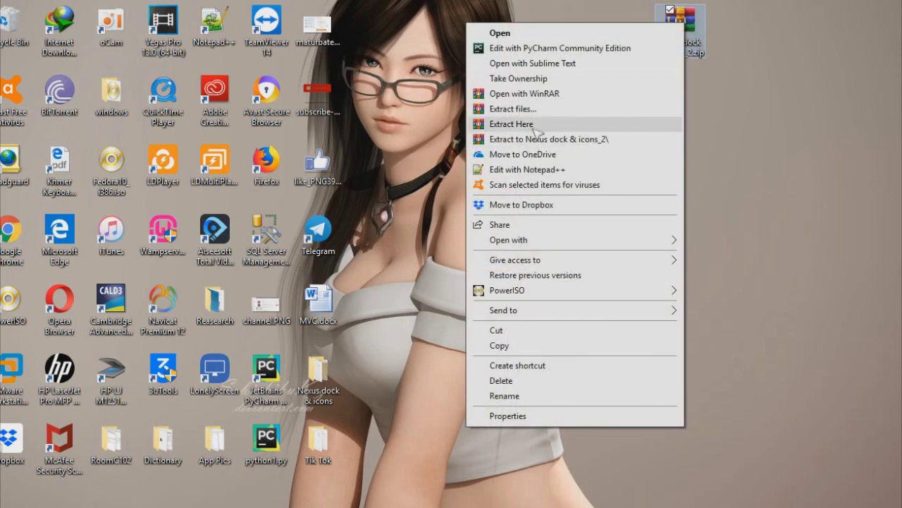
pyautogui.click(542, 123)
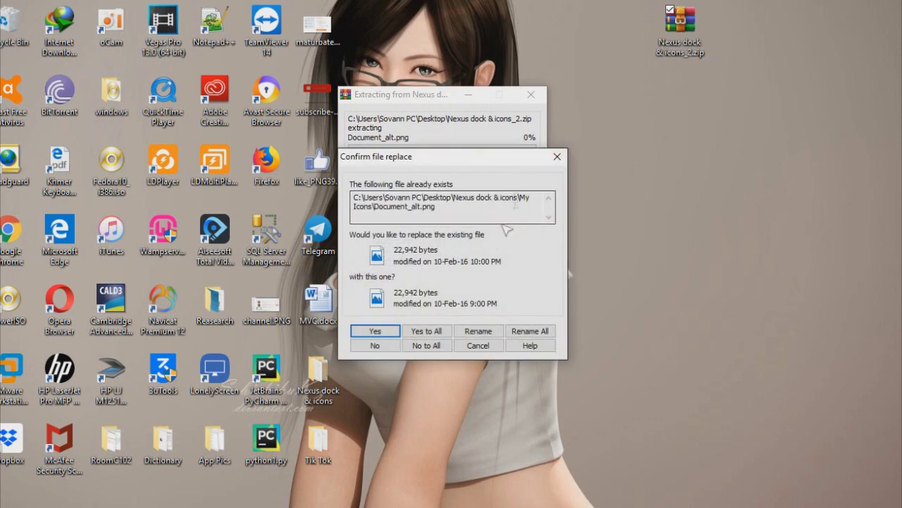
pyautogui.click(427, 332)
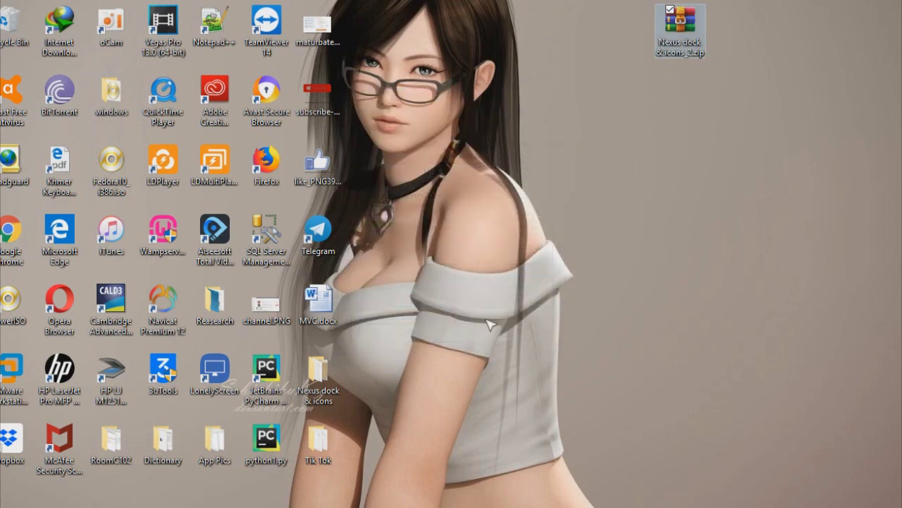
# Move the extracted Nexus dock & icons folder to an empty desktop area and start its NexusSetup.exe installer in English.
pyautogui.moveTo(324, 384); pyautogui.dragTo(582, 245)
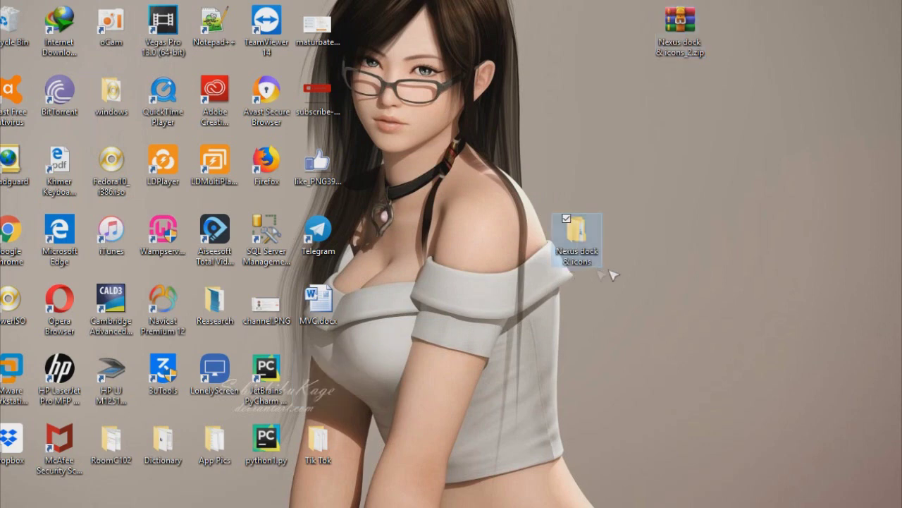
pyautogui.doubleClick(577, 233)
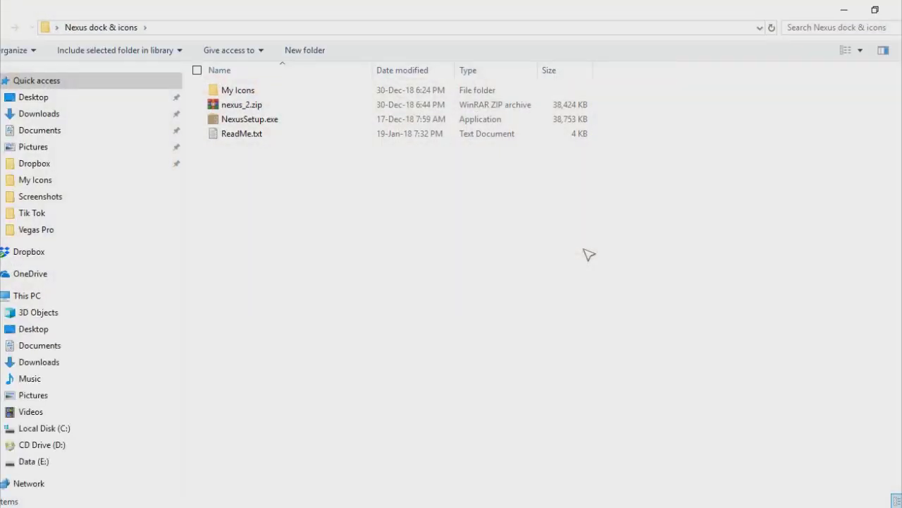
pyautogui.click(265, 123)
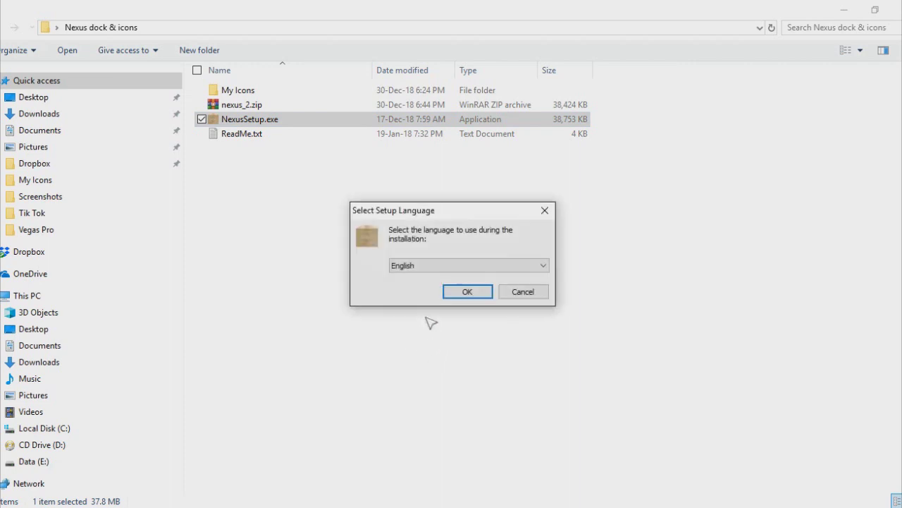
pyautogui.click(474, 295)
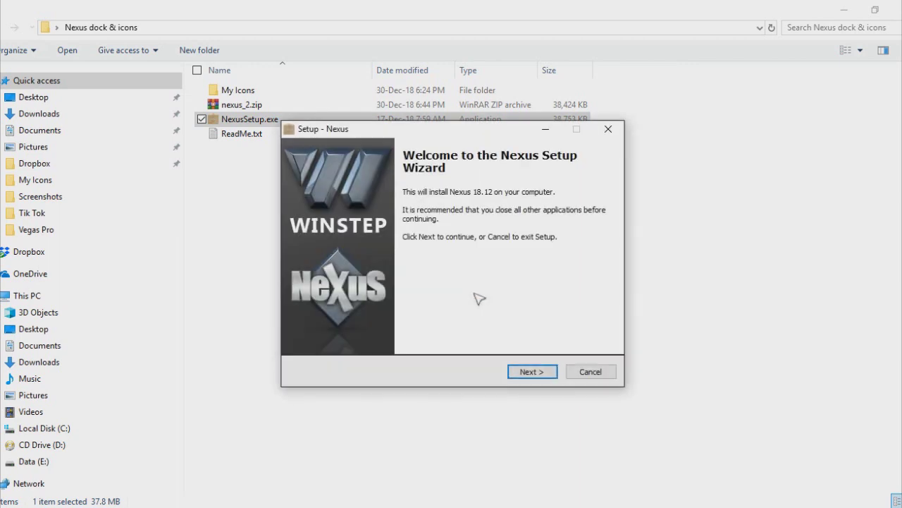
# Accept the licence, install Nexus in C:\Program Files (x86)\Winstep and launch it, postponing the offered update.
pyautogui.click(523, 371)
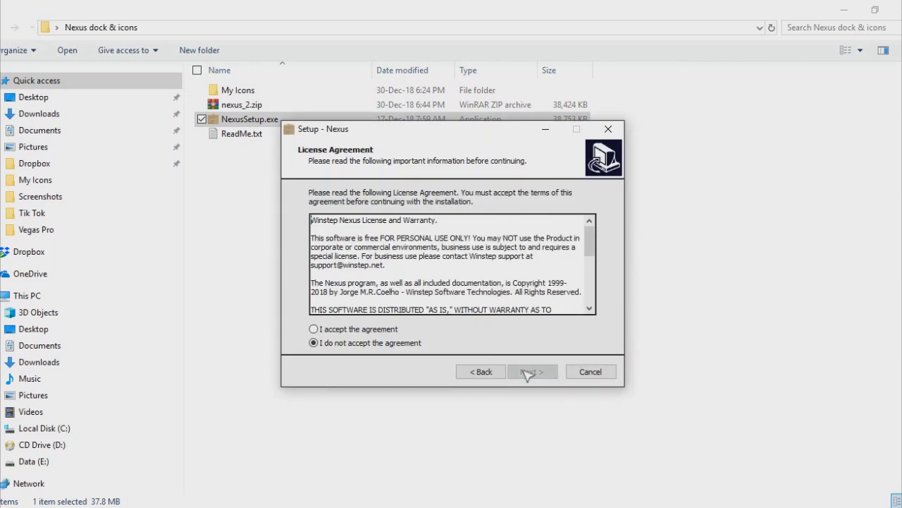
pyautogui.click(373, 331)
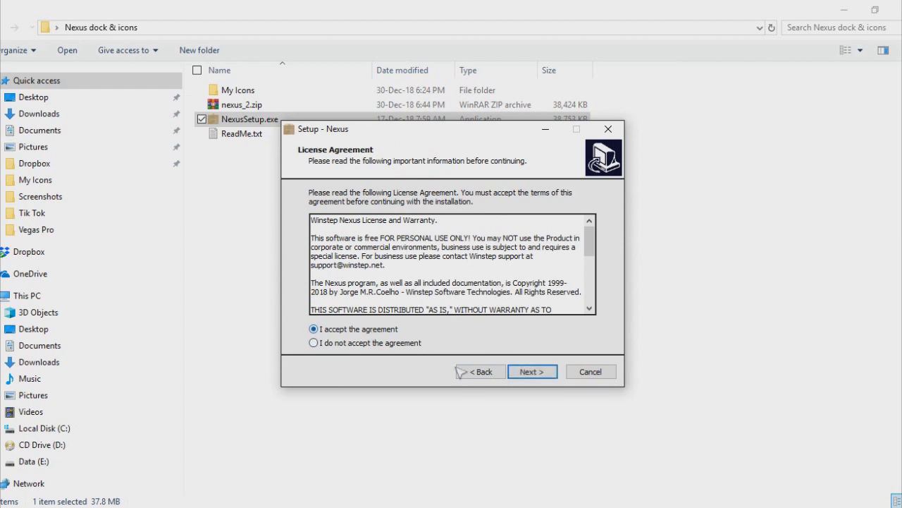
pyautogui.click(530, 372)
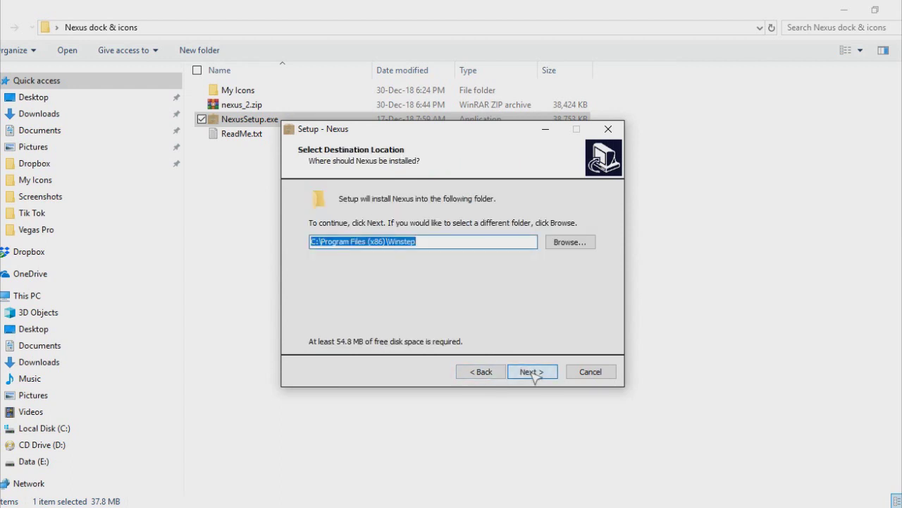
pyautogui.click(532, 372)
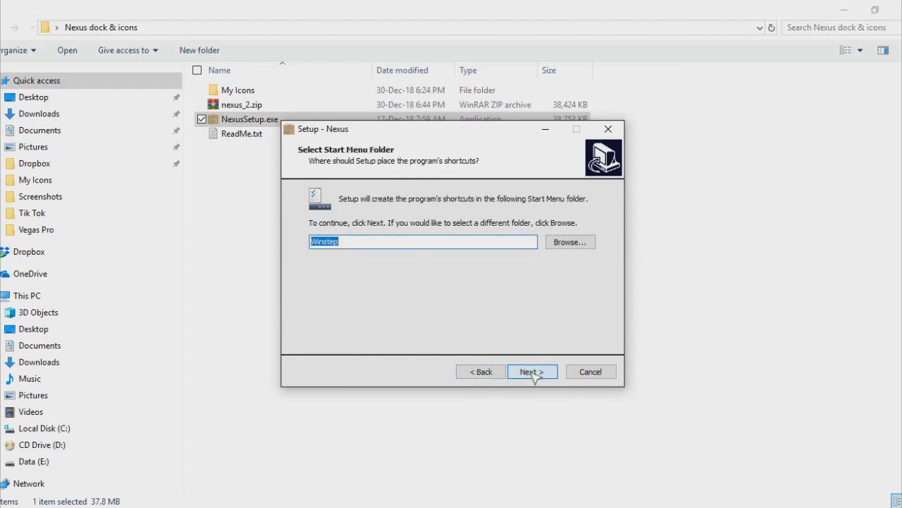
pyautogui.click(532, 372)
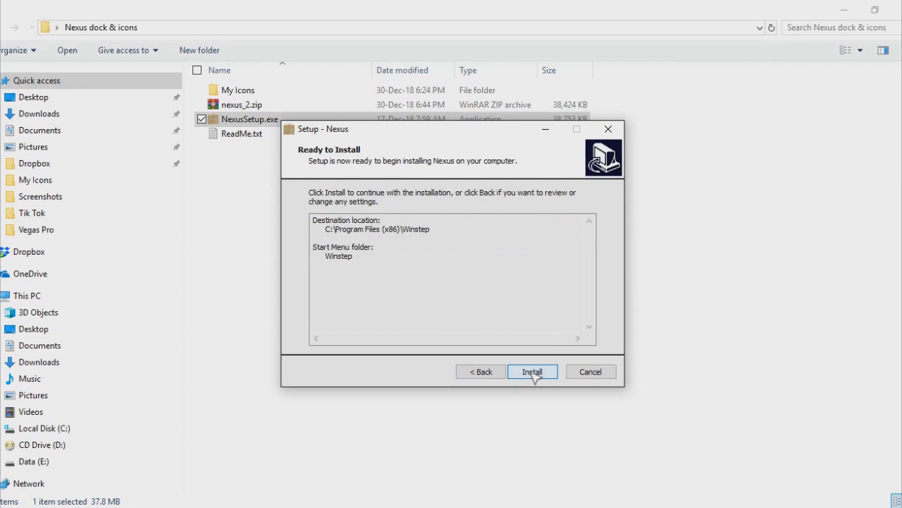
pyautogui.click(532, 372)
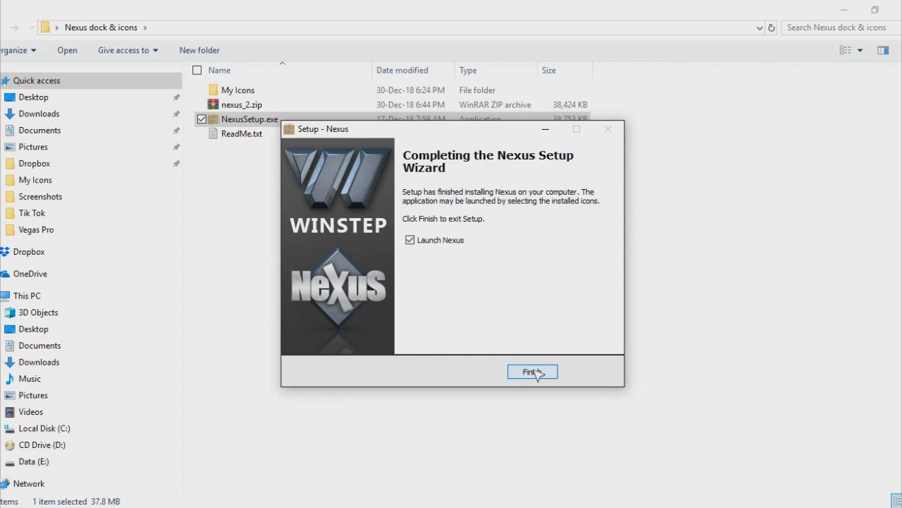
pyautogui.click(534, 372)
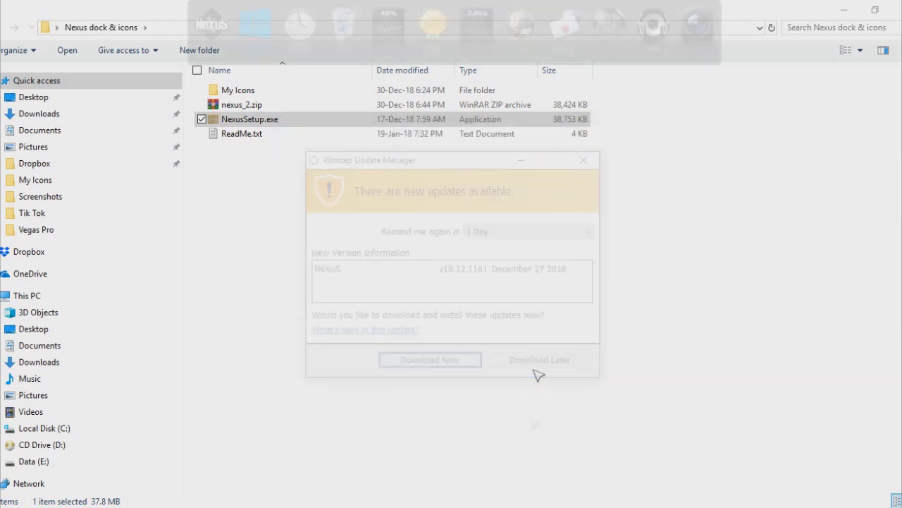
pyautogui.click(540, 361)
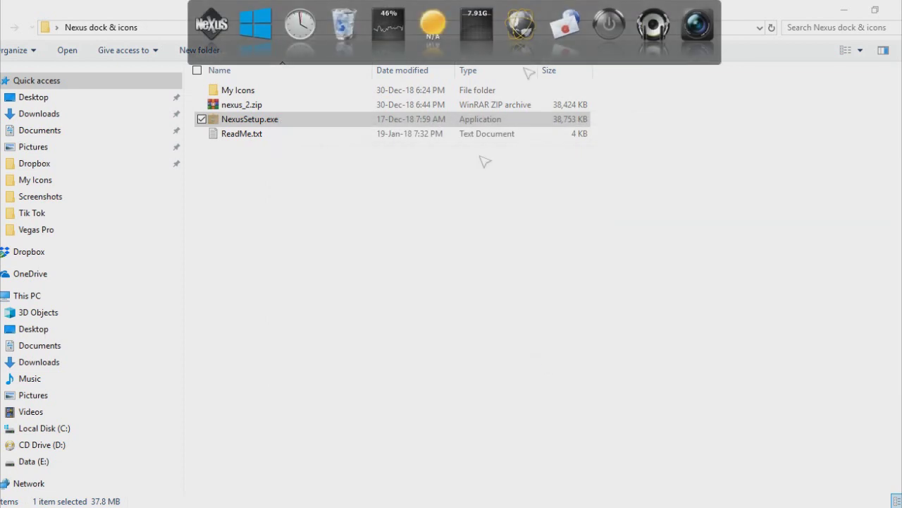
# Attach the Nexus dock to the bottom edge of the screen in its Position preferences and apply the change.
pyautogui.click(897, 9)
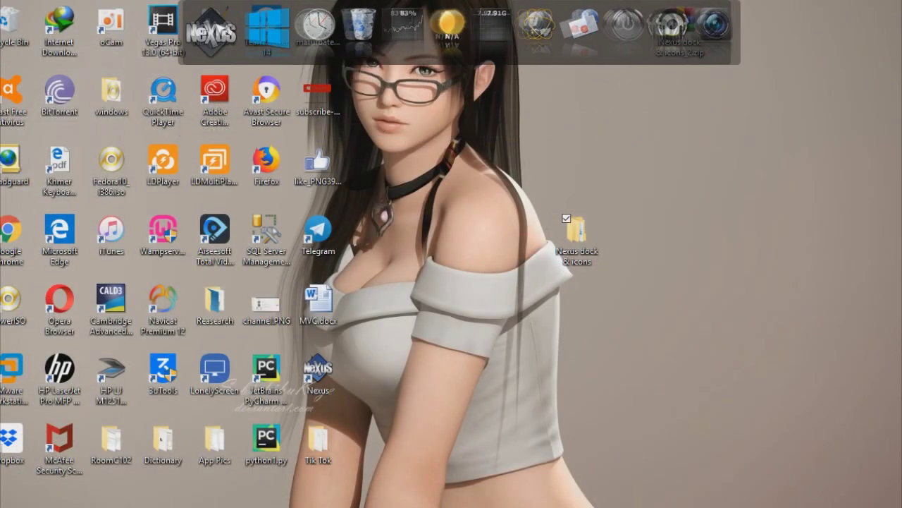
pyautogui.click(210, 44)
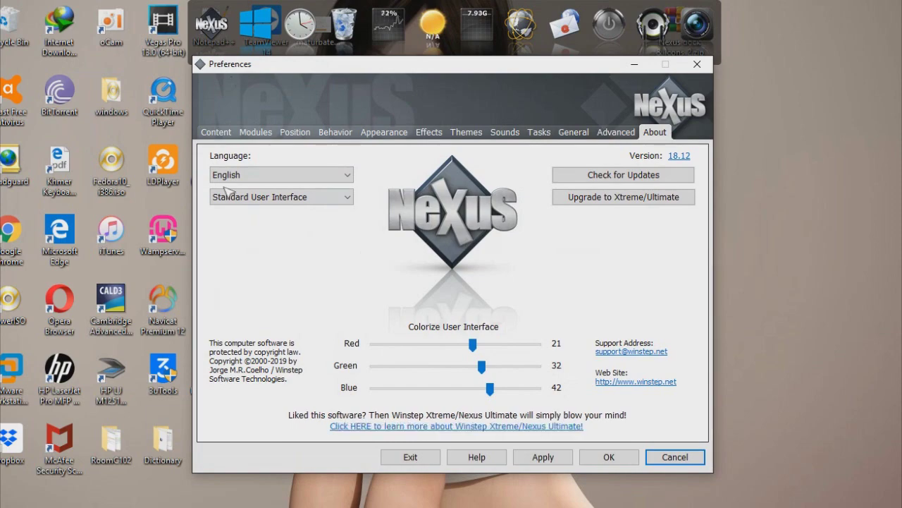
pyautogui.click(224, 134)
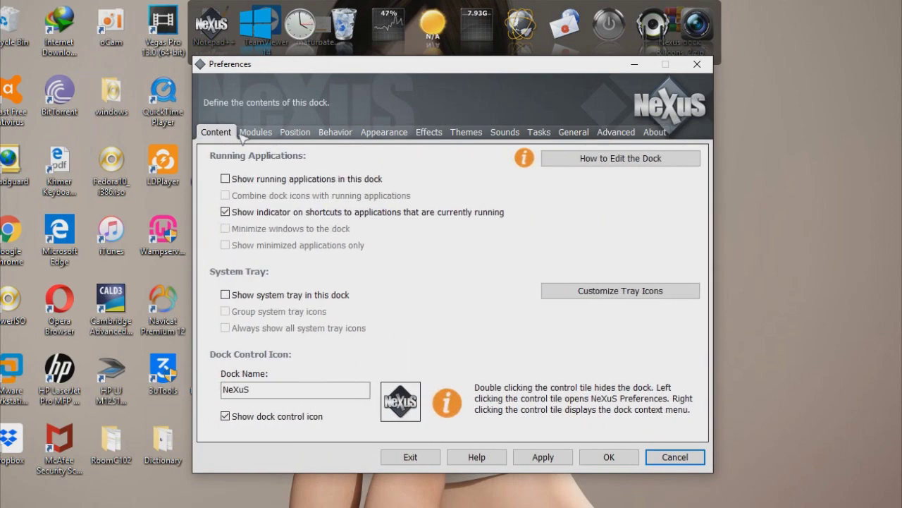
pyautogui.click(255, 132)
pyautogui.click(294, 132)
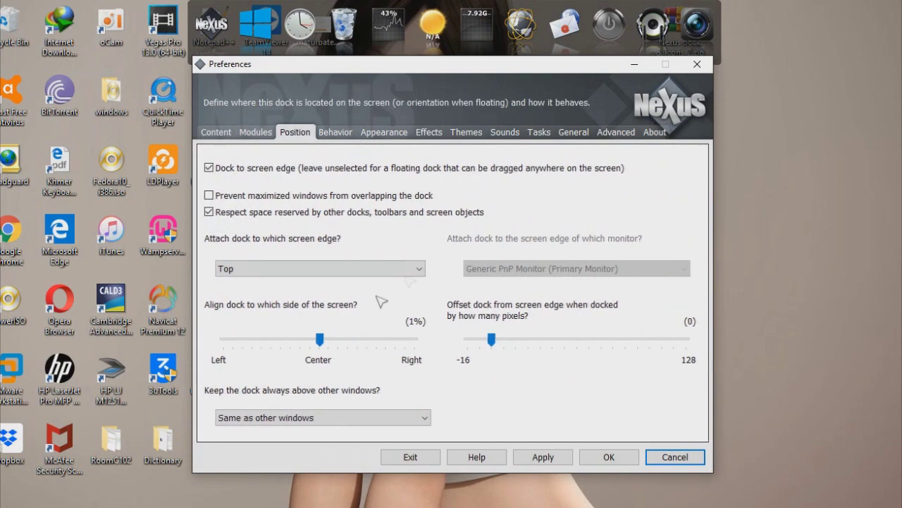
pyautogui.click(417, 269)
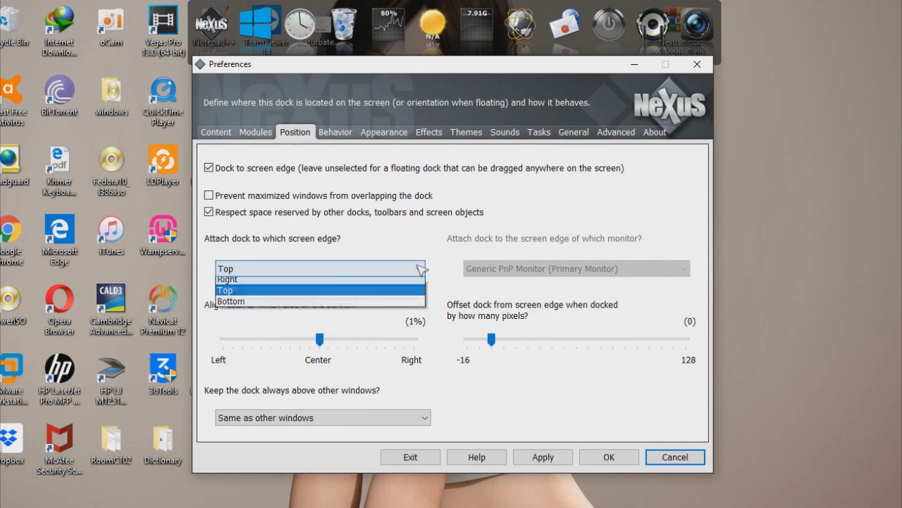
pyautogui.click(243, 317)
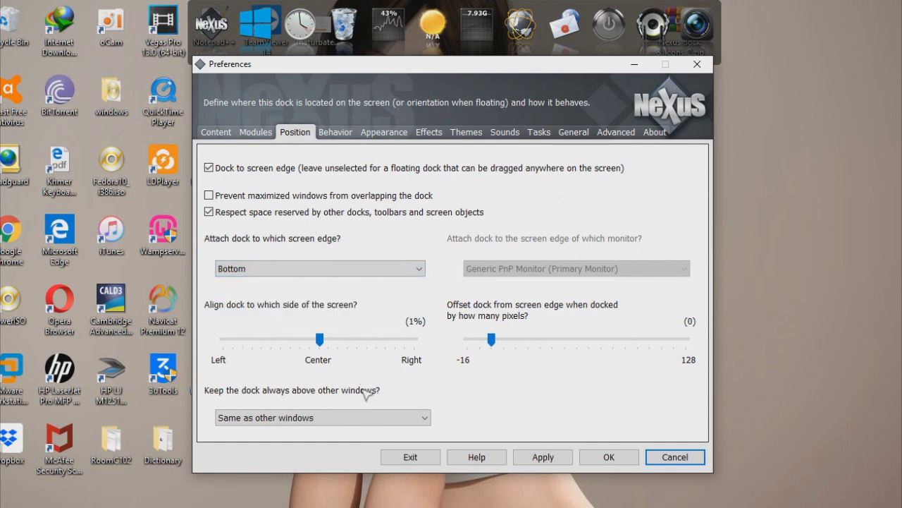
pyautogui.click(543, 457)
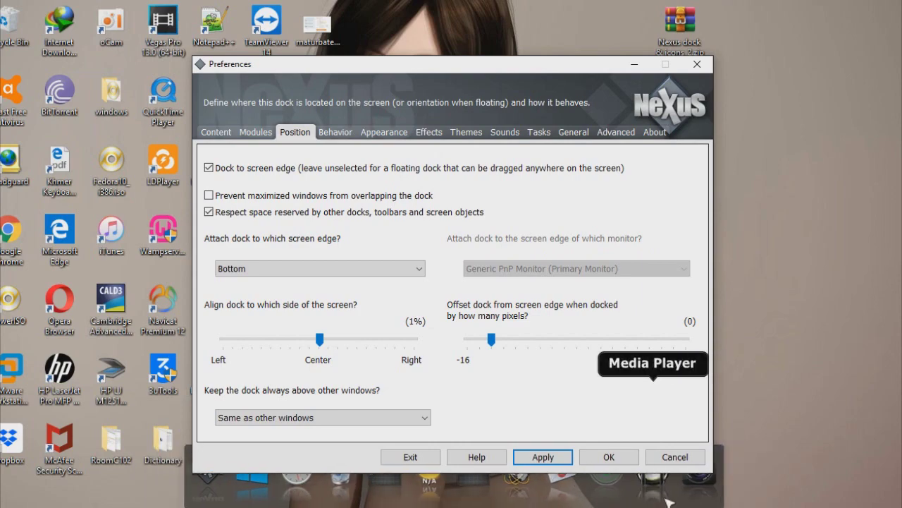
# Move the Preferences window clear of the dock and accept the dock settings.
pyautogui.moveTo(501, 72); pyautogui.dragTo(564, 20)
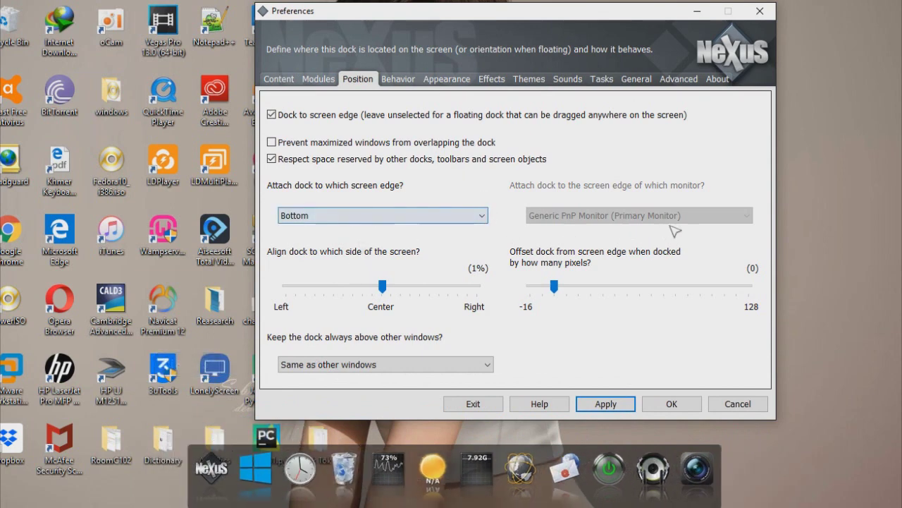
pyautogui.click(672, 405)
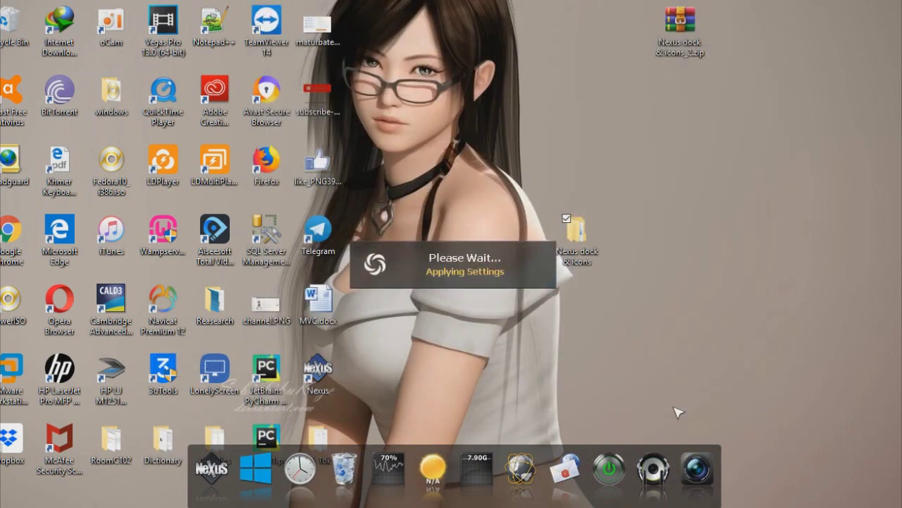
# Permanently remove the camera-shaped Capture Desktop item from the dock and let Nexus retry to continue running.
pyautogui.rightClick(703, 464)
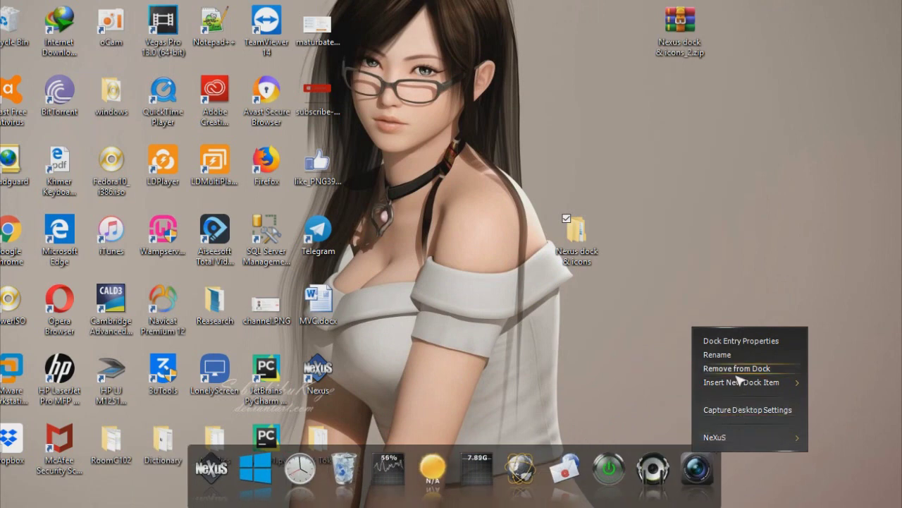
pyautogui.click(736, 369)
pyautogui.click(540, 336)
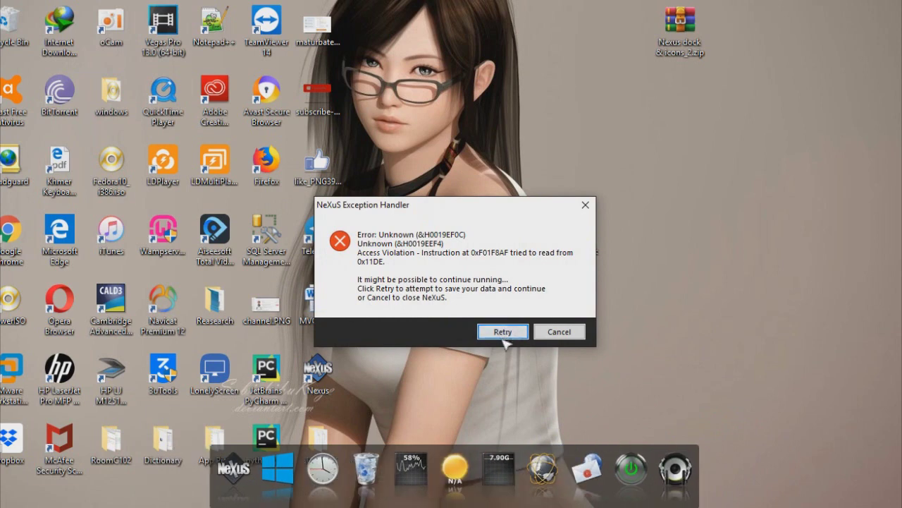
pyautogui.click(502, 331)
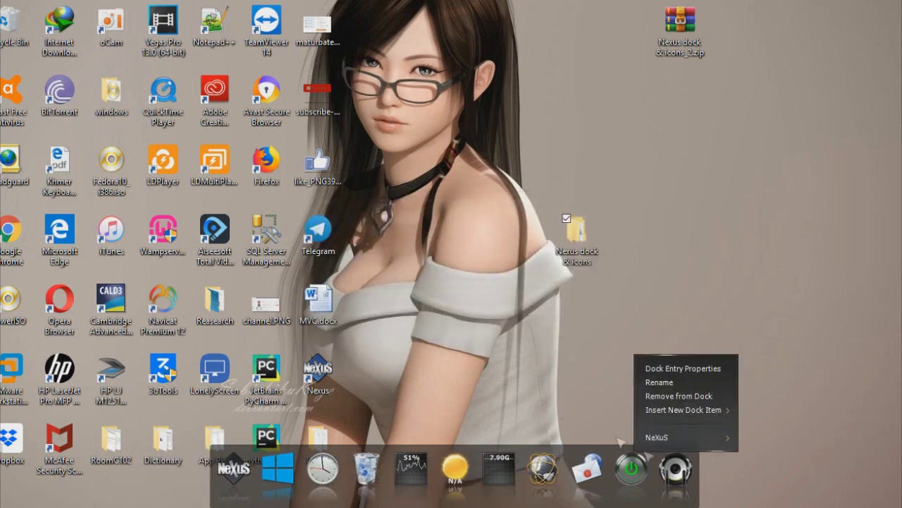
# Try to remove the power-button item from the dock, and close Nexus from its exception handler.
pyautogui.click(683, 401)
pyautogui.click(502, 331)
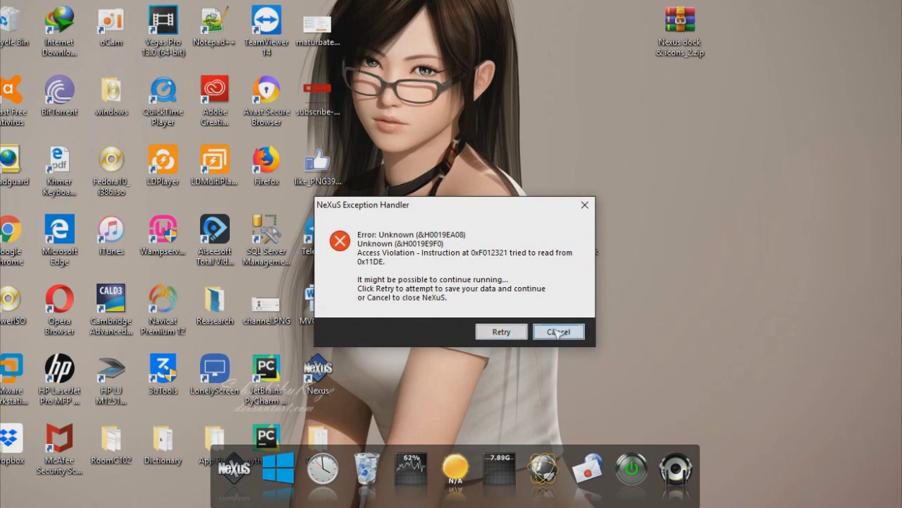
pyautogui.click(558, 332)
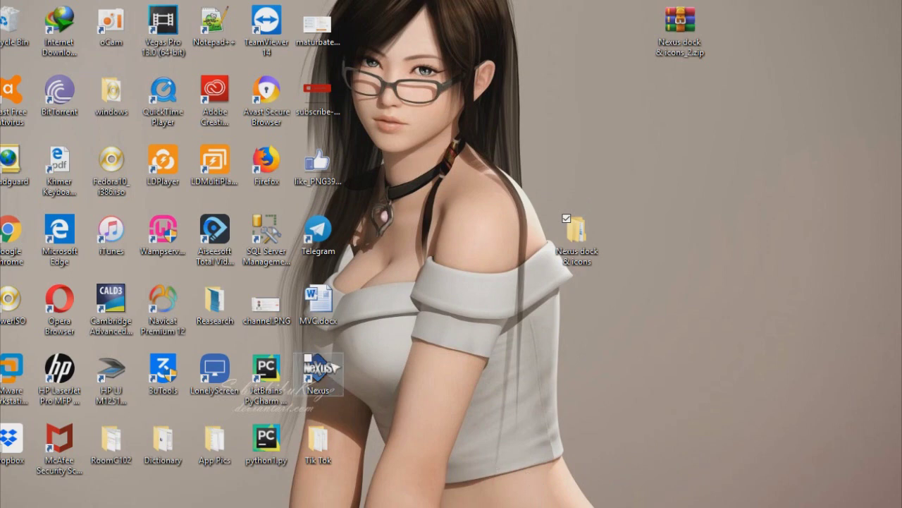
# Refresh the desktop and relaunch Nexus from its desktop shortcut.
pyautogui.doubleClick(318, 370)
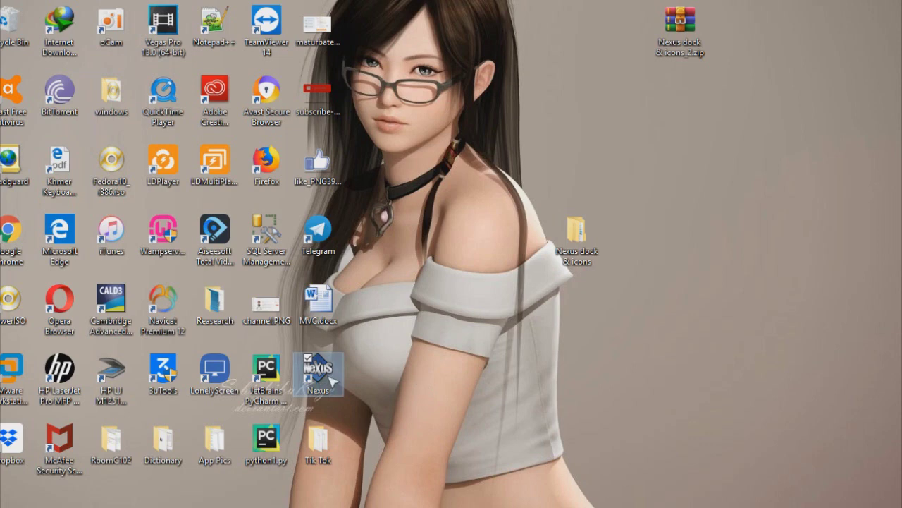
pyautogui.click(425, 377)
pyautogui.rightClick(424, 375)
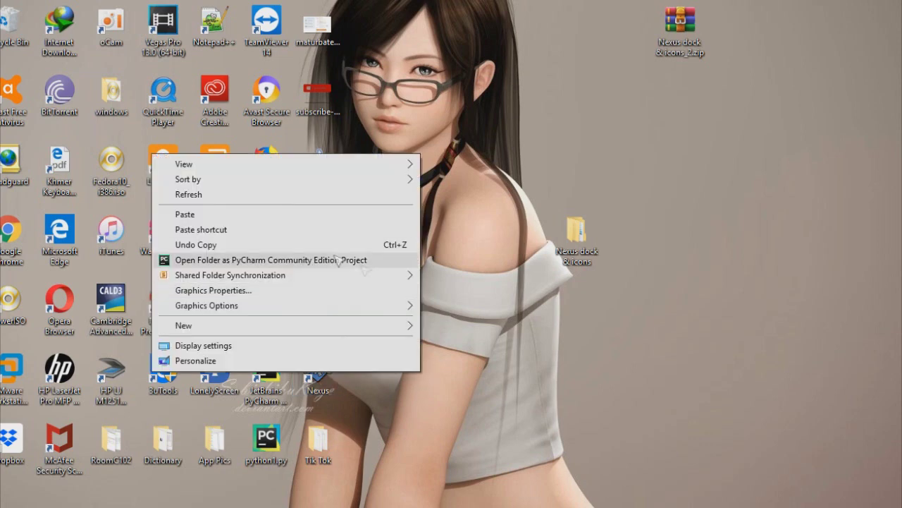
pyautogui.click(262, 203)
pyautogui.doubleClick(321, 373)
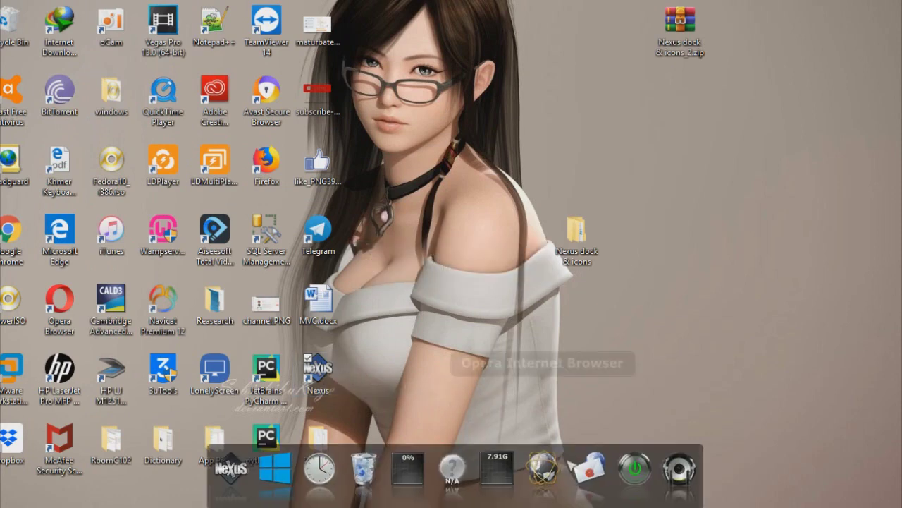
# Permanently remove the Media Player and Fast Boot items from the dock.
pyautogui.rightClick(684, 444)
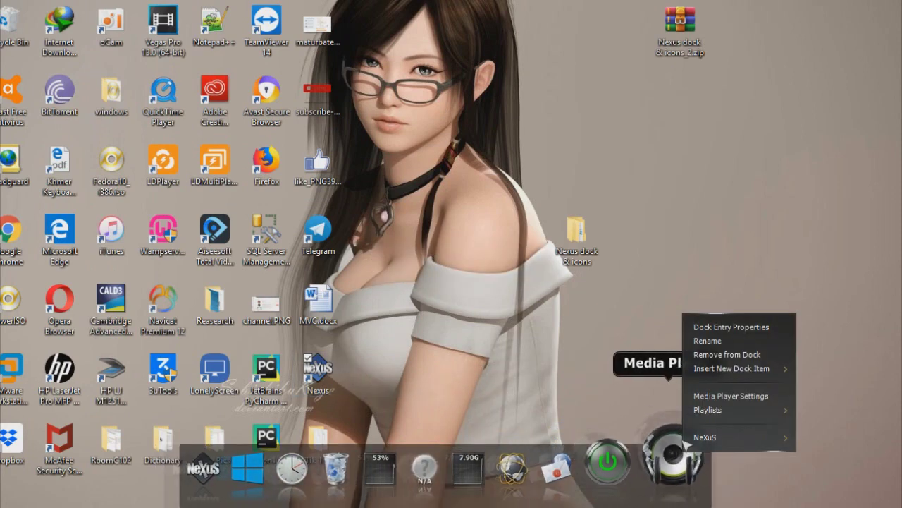
pyautogui.click(729, 355)
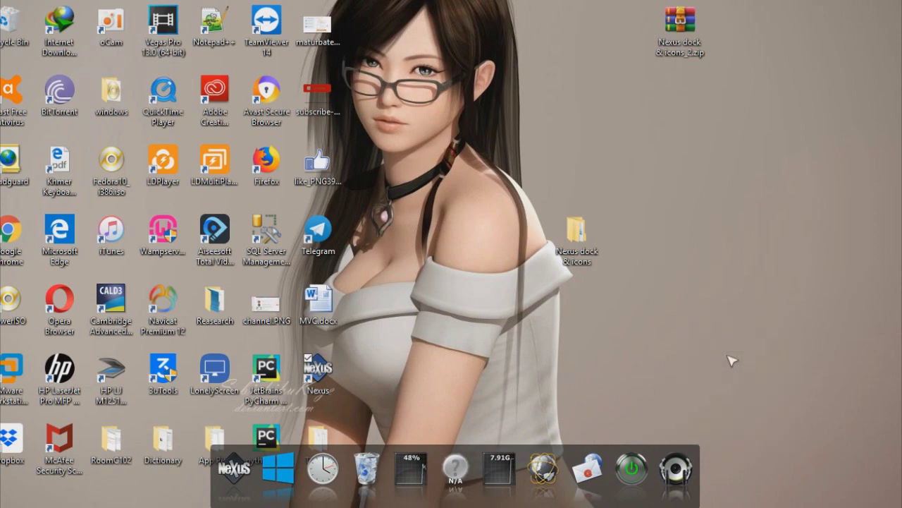
pyautogui.click(539, 338)
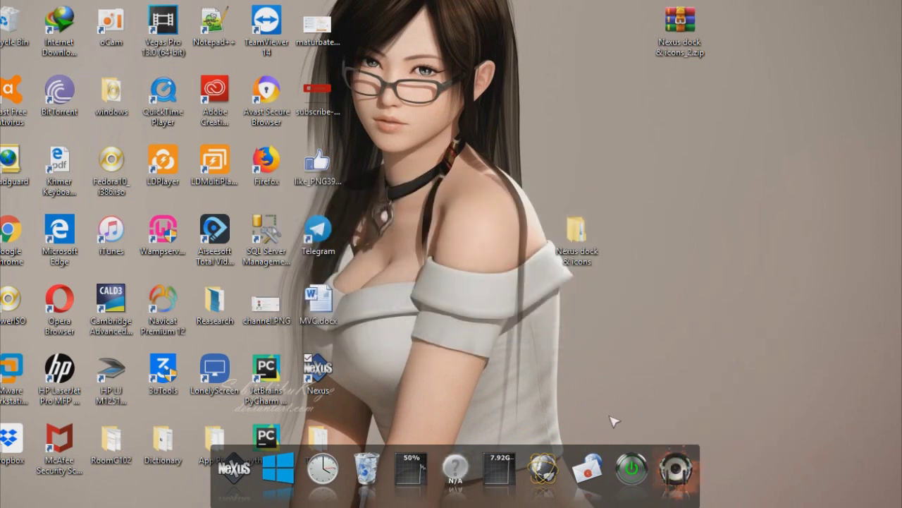
pyautogui.rightClick(638, 471)
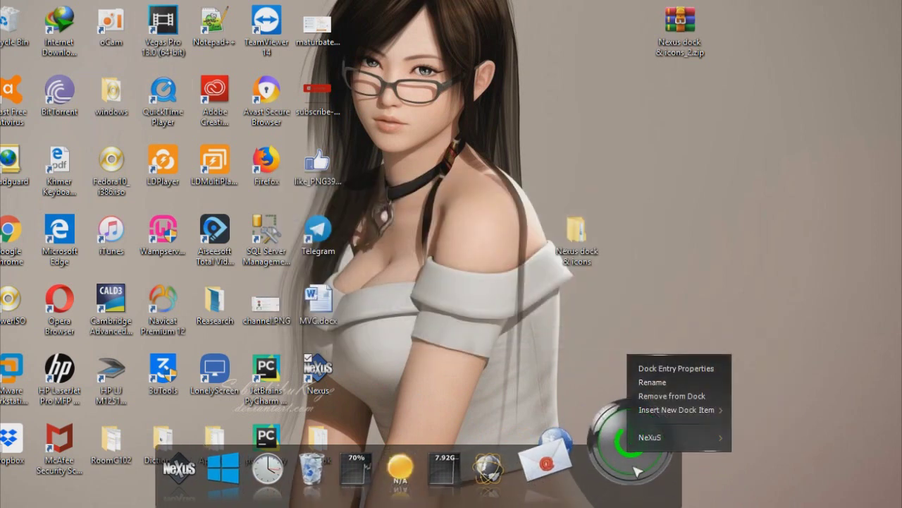
pyautogui.click(668, 396)
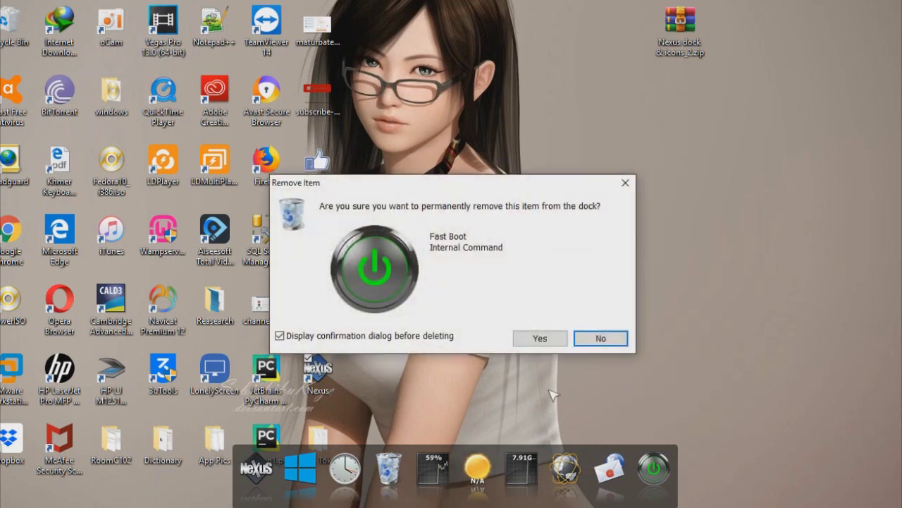
pyautogui.click(540, 338)
# Permanently remove the Microsoft Outlook and Opera Internet Browser items from the dock.
pyautogui.rightClick(612, 459)
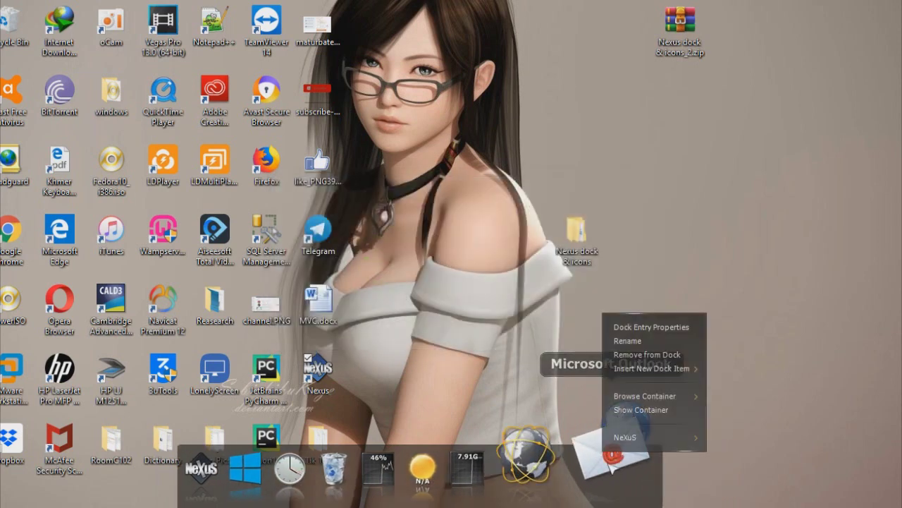
pyautogui.click(641, 354)
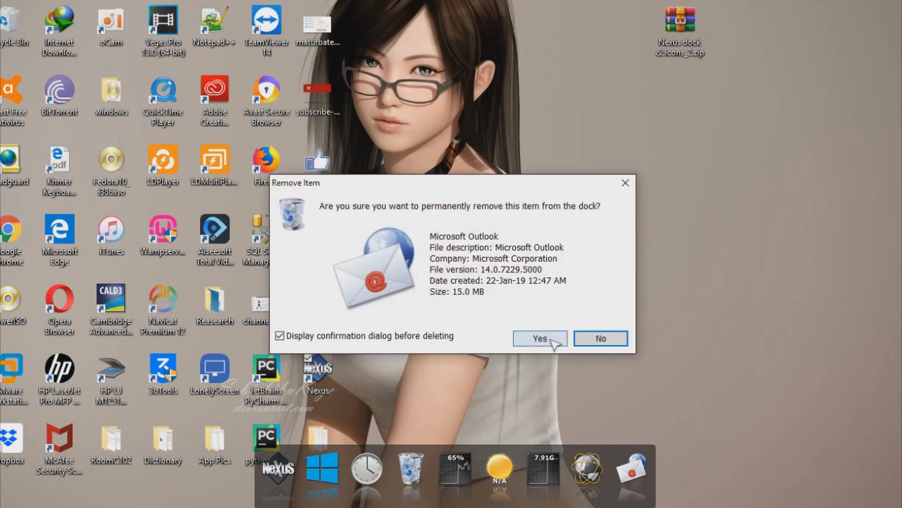
pyautogui.click(555, 339)
pyautogui.rightClick(610, 465)
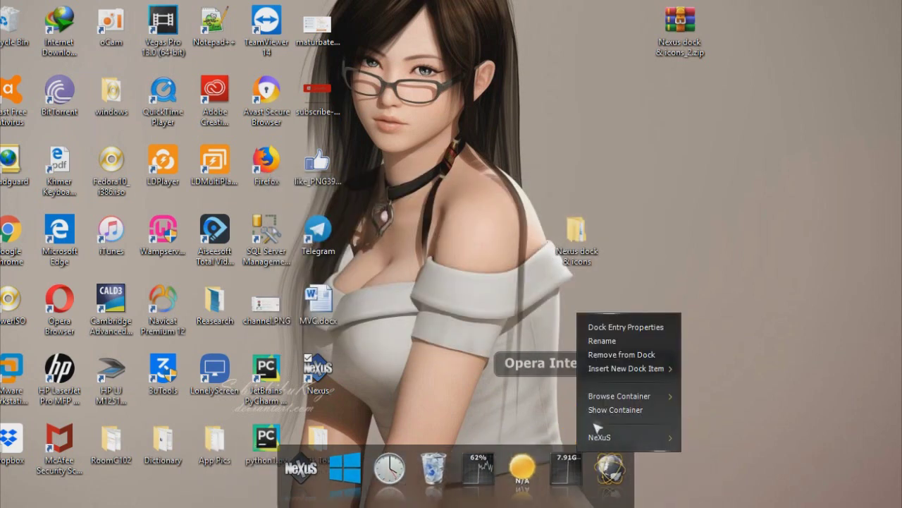
pyautogui.click(607, 354)
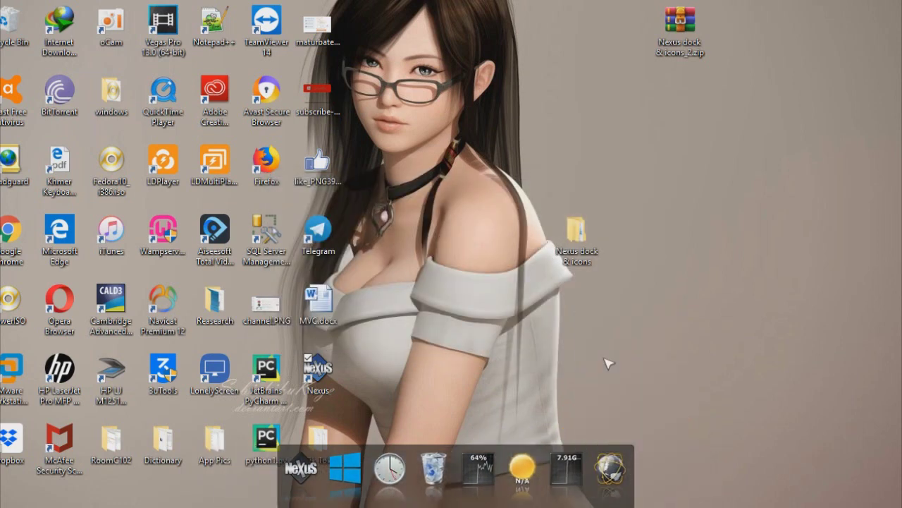
pyautogui.click(539, 338)
# Dismiss the opened Windows Start menu and permanently remove the Start Menu item from the dock.
pyautogui.click(493, 474)
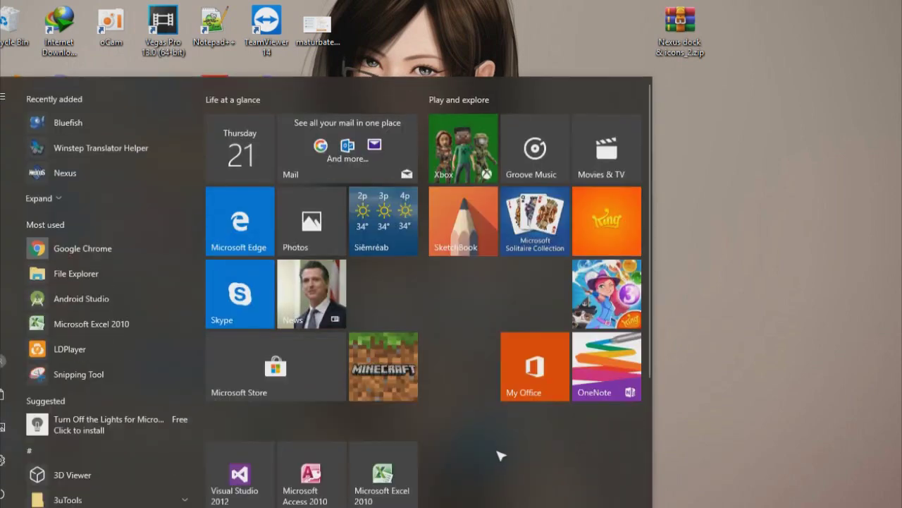
pyautogui.click(500, 453)
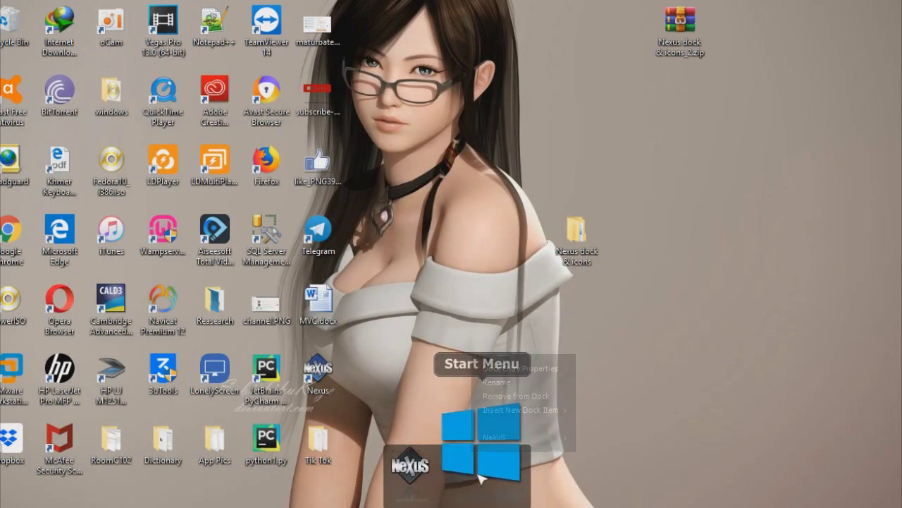
pyautogui.rightClick(457, 471)
pyautogui.click(523, 396)
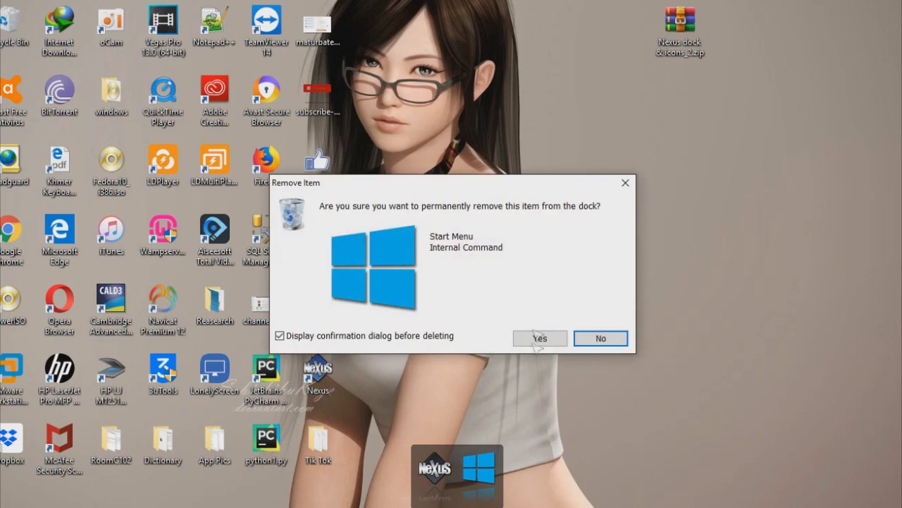
pyautogui.click(540, 339)
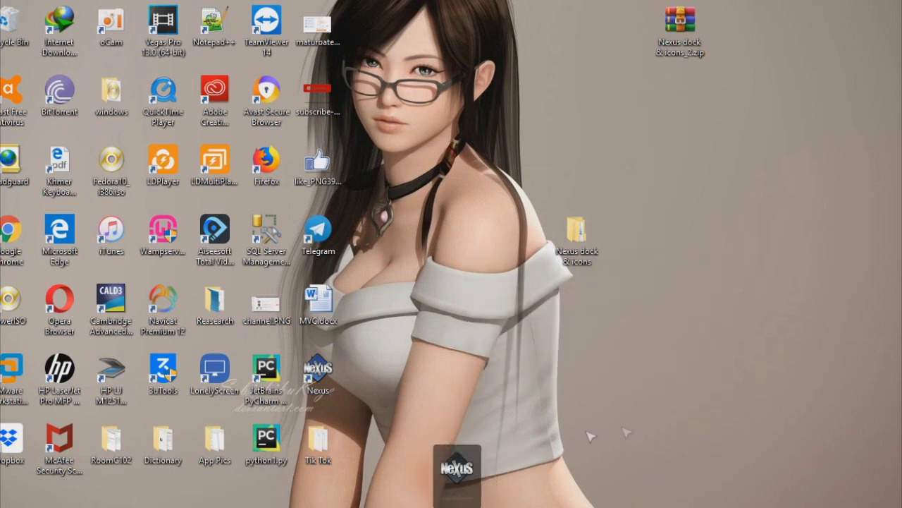
# Insert a new item into the dock and move its properties dialog clear of the Nexus dock & icons folder.
pyautogui.rightClick(475, 495)
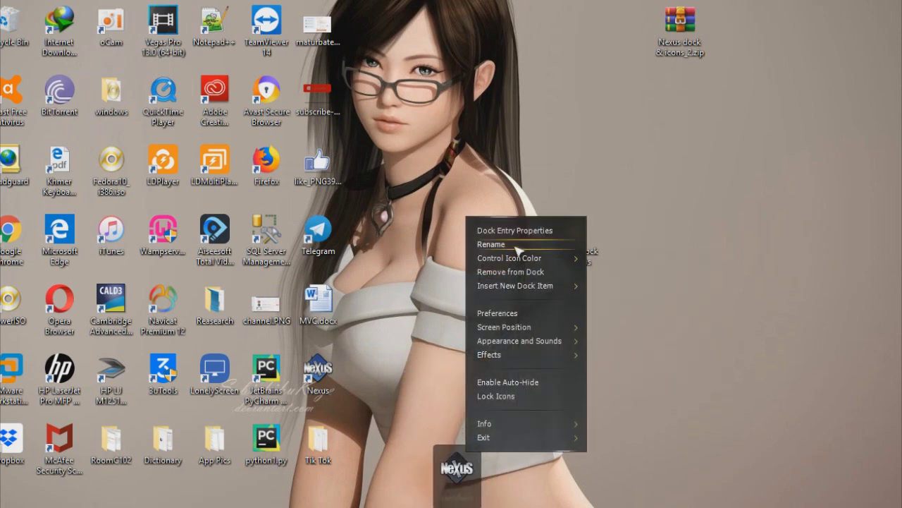
pyautogui.moveTo(519, 287)
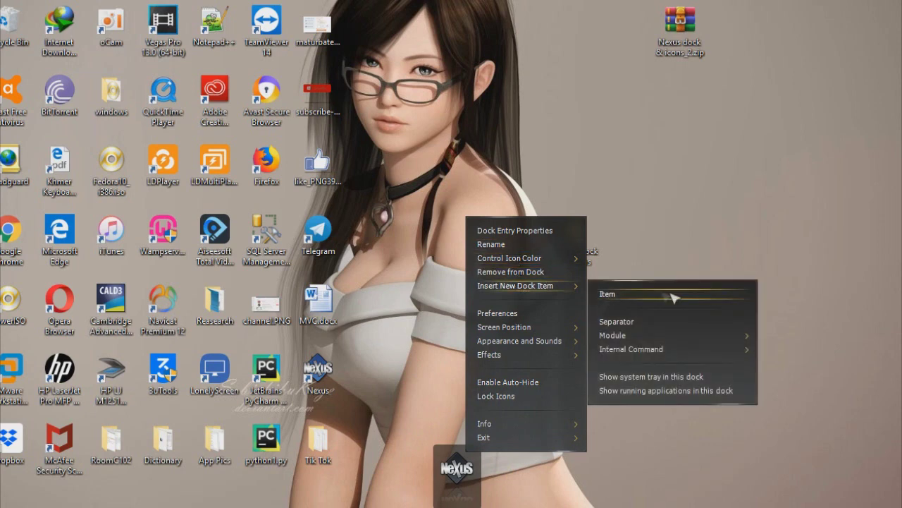
pyautogui.click(673, 298)
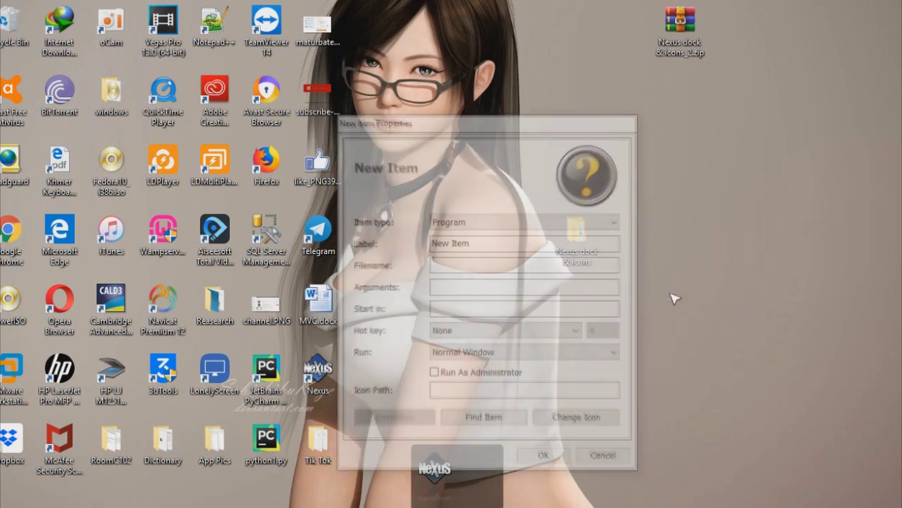
pyautogui.click(617, 221)
pyautogui.click(619, 224)
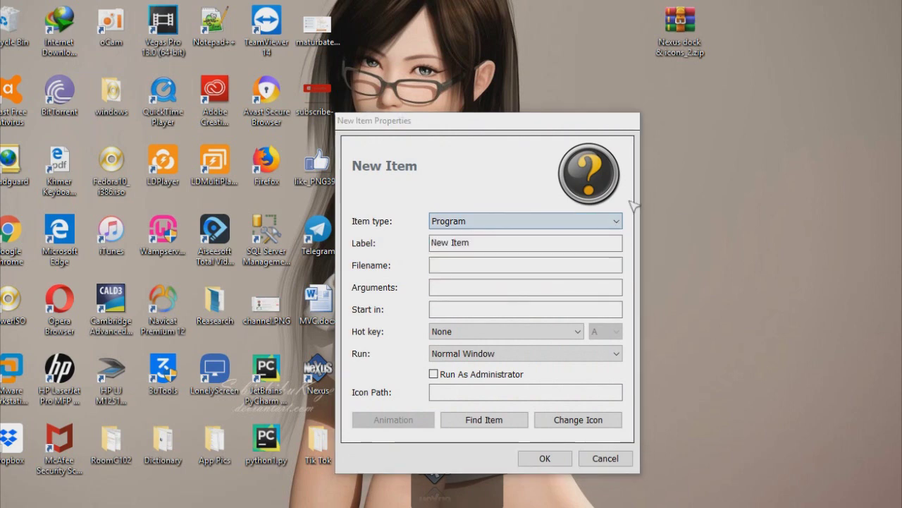
pyautogui.moveTo(587, 127); pyautogui.dragTo(374, 31)
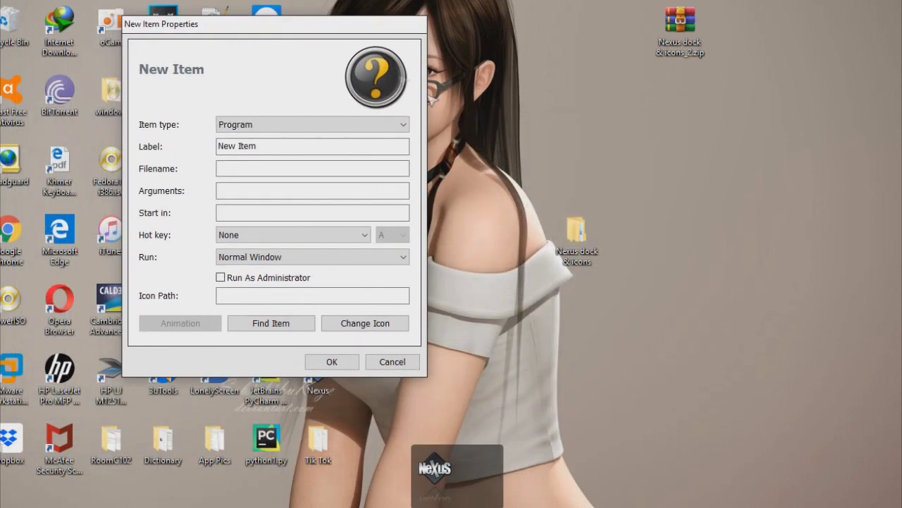
# Examine the icon images supplied in the My Icons subfolder of Nexus dock & icons, and close the folder window.
pyautogui.click(579, 244)
pyautogui.doubleClick(580, 244)
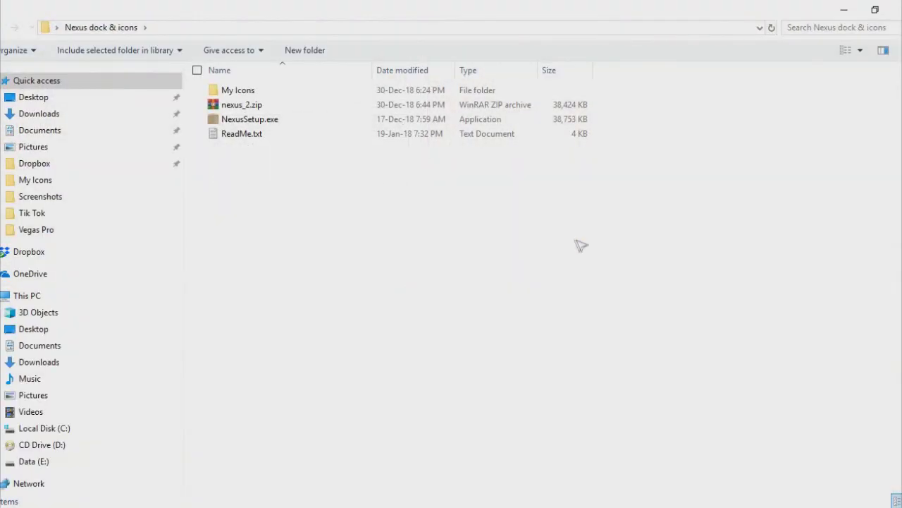
pyautogui.click(297, 93)
pyautogui.doubleClick(297, 93)
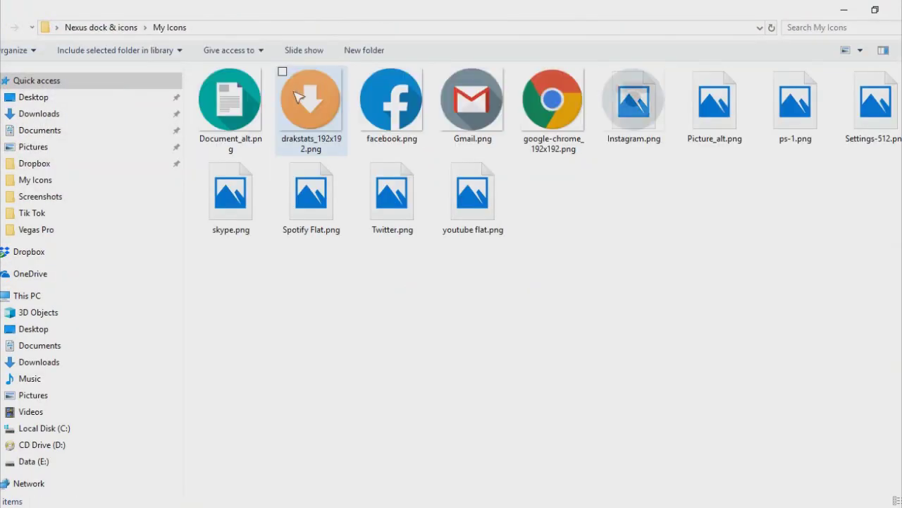
pyautogui.moveTo(733, 225); pyautogui.dragTo(896, 67)
pyautogui.click(848, 276)
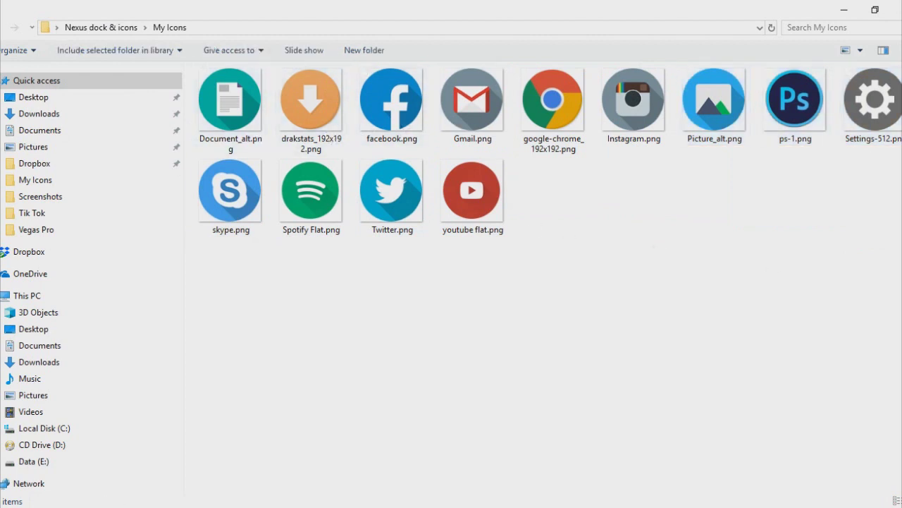
pyautogui.click(897, 9)
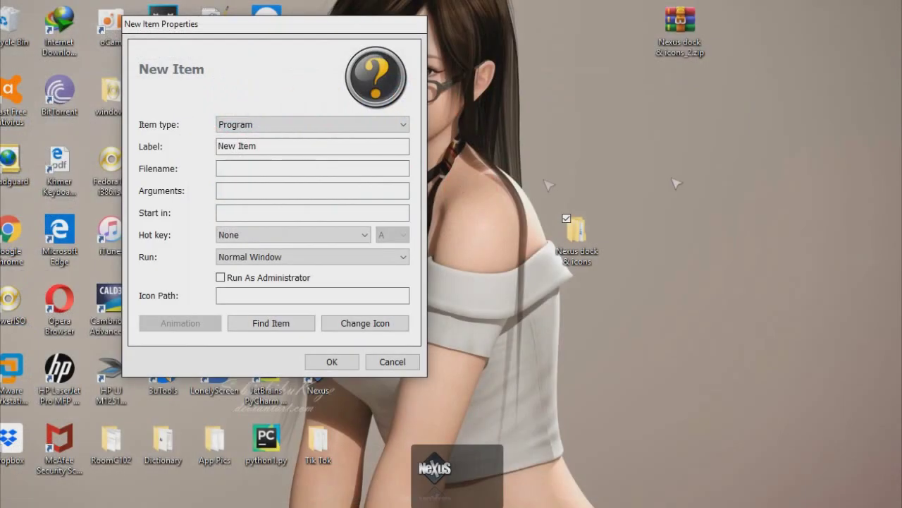
# Set the new dock item's type to Folder and its label to Documents.
pyautogui.moveTo(302, 29); pyautogui.dragTo(582, 41)
pyautogui.click(584, 134)
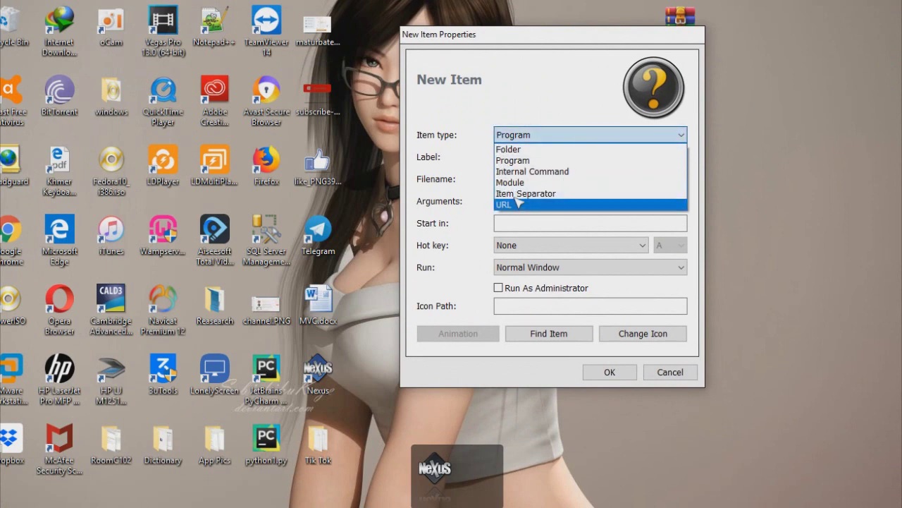
pyautogui.click(515, 149)
pyautogui.click(536, 157)
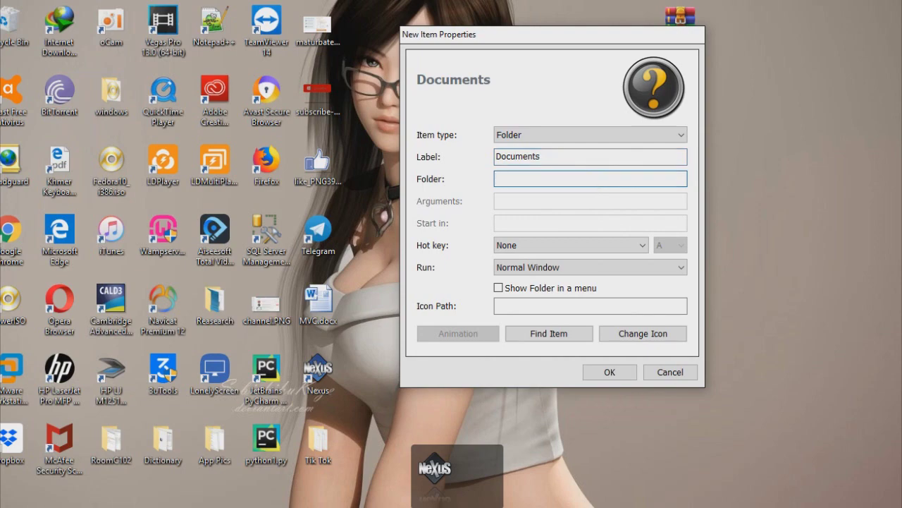
# In File Explorer, open the Documents folder's properties and copy its location path.
pyautogui.moveTo(163, 504)
pyautogui.click(105, 418)
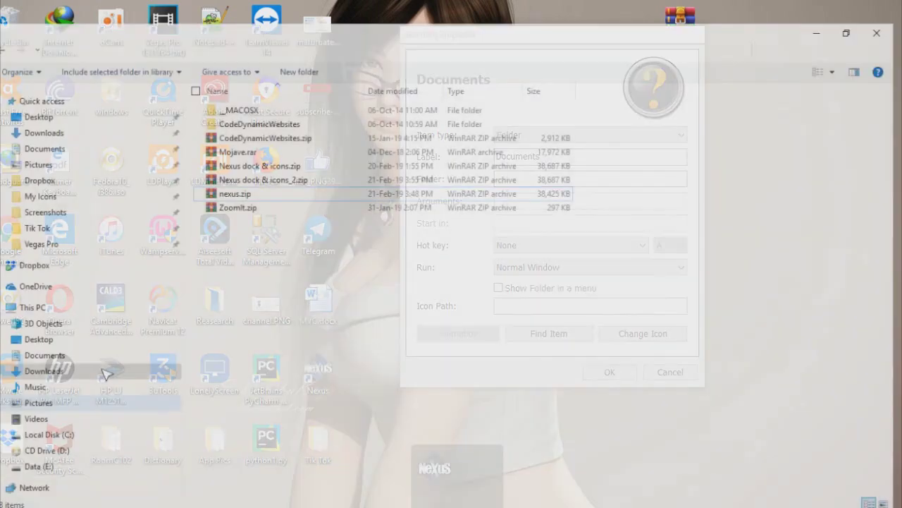
pyautogui.click(46, 345)
pyautogui.rightClick(46, 346)
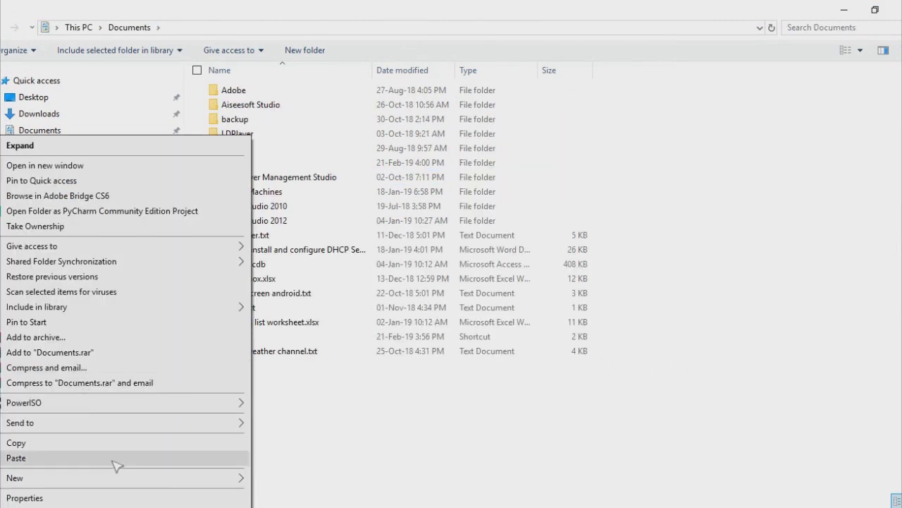
pyautogui.click(40, 495)
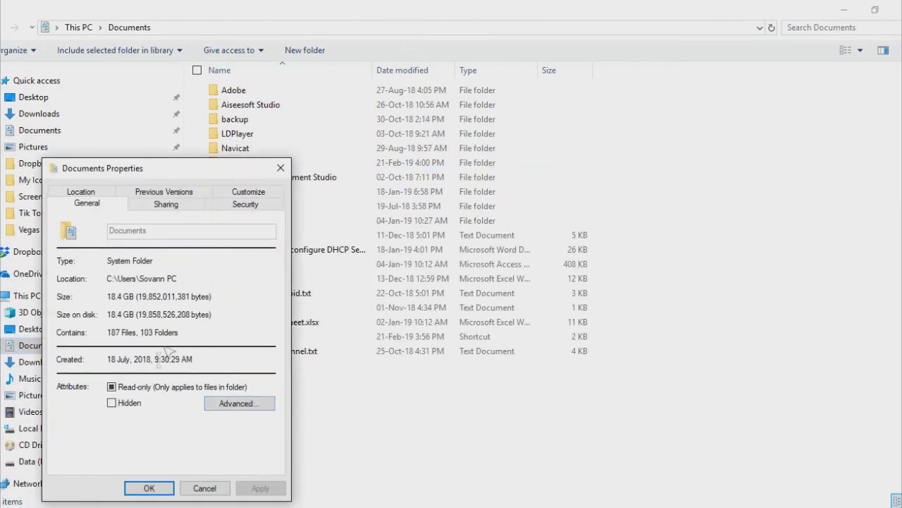
pyautogui.click(92, 192)
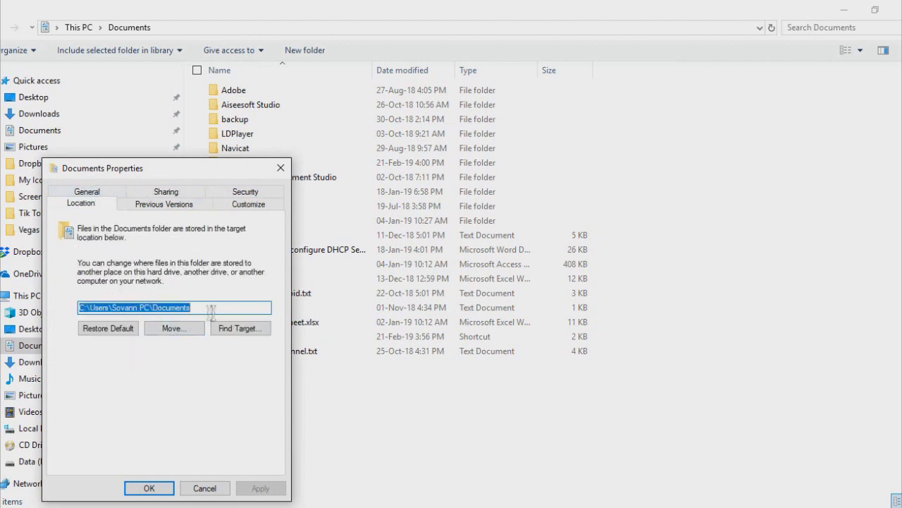
pyautogui.rightClick(181, 310)
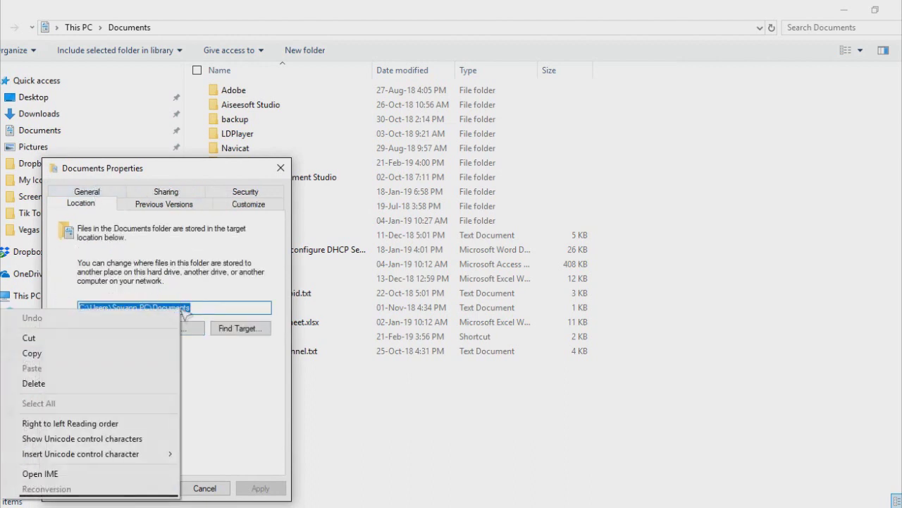
pyautogui.click(48, 354)
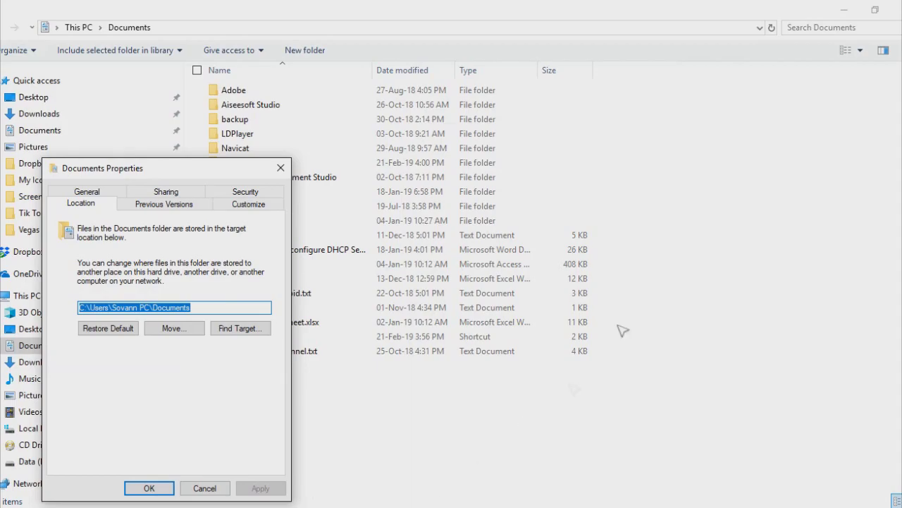
# Put away the Explorer and Documents Properties windows and paste the copied path as the new dock item's folder.
pyautogui.click(844, 9)
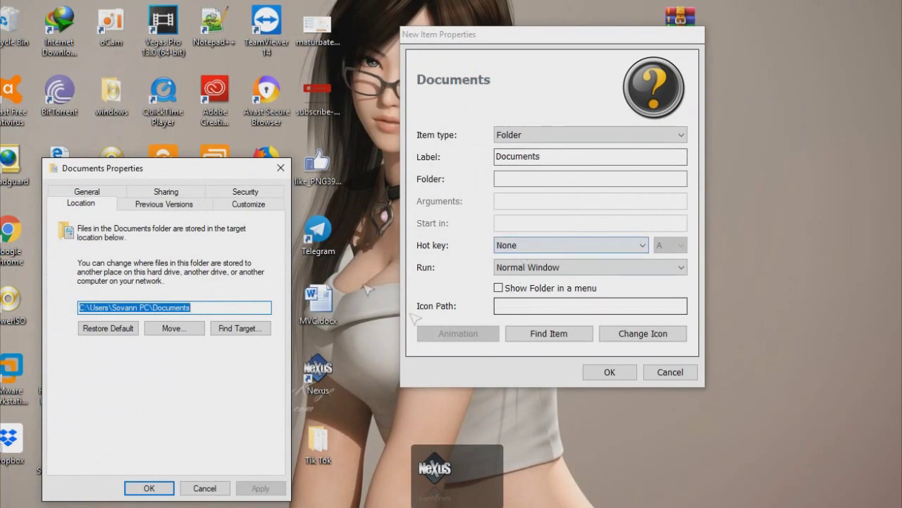
pyautogui.click(276, 169)
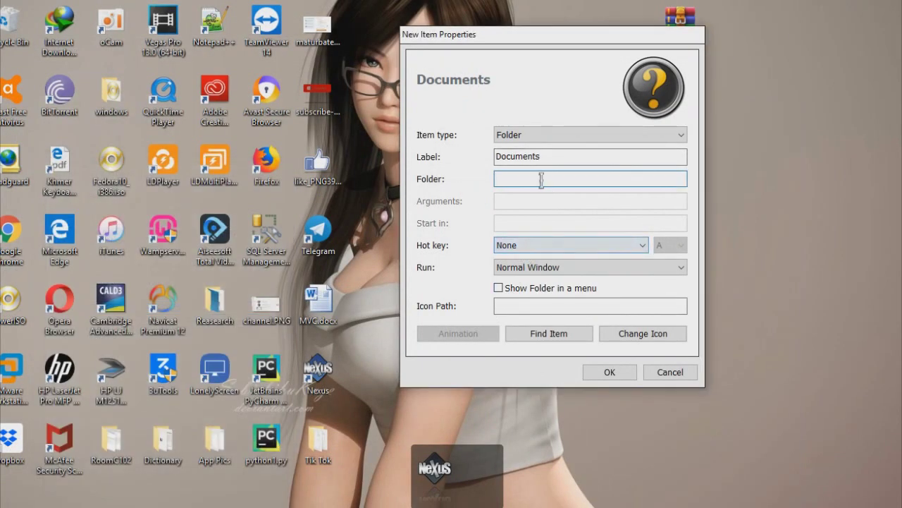
pyautogui.rightClick(541, 180)
pyautogui.click(416, 237)
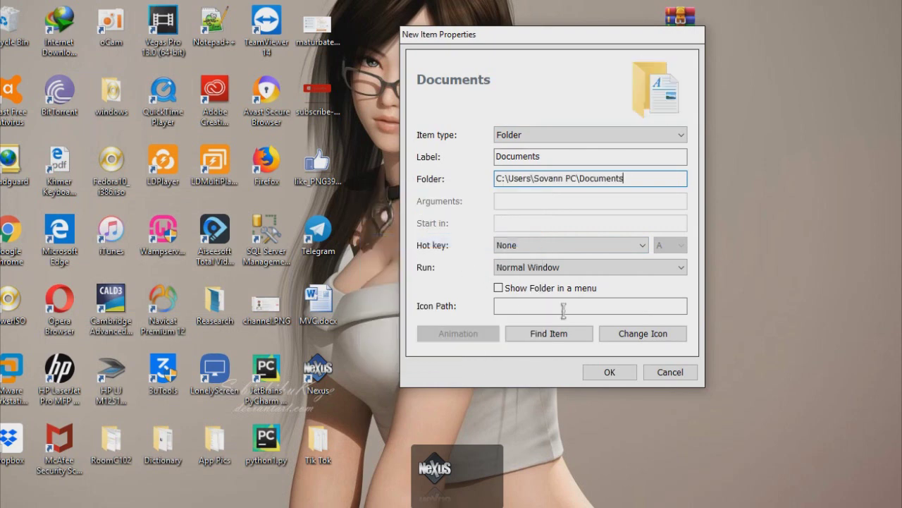
# Change the Documents item's icon to Document_alt.png from the My Icons subfolder of Nexus dock & icons on the desktop.
pyautogui.click(638, 342)
pyautogui.click(846, 249)
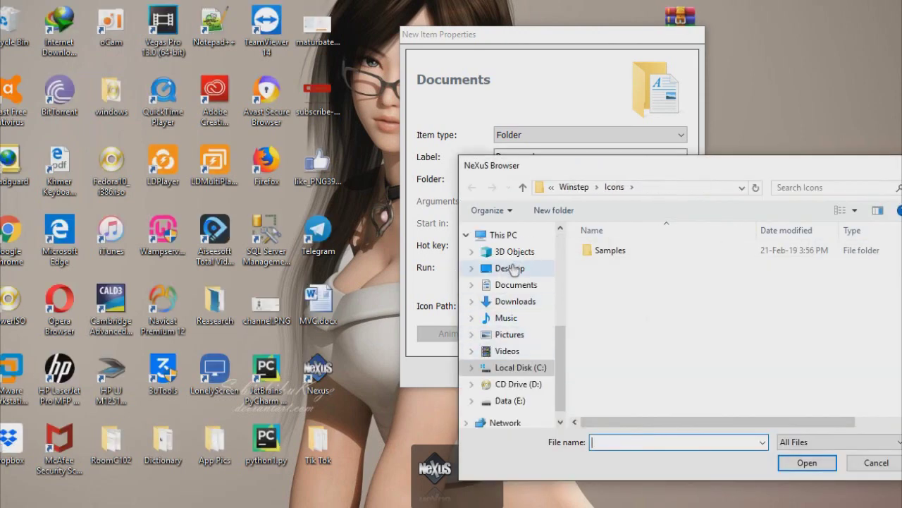
pyautogui.click(511, 269)
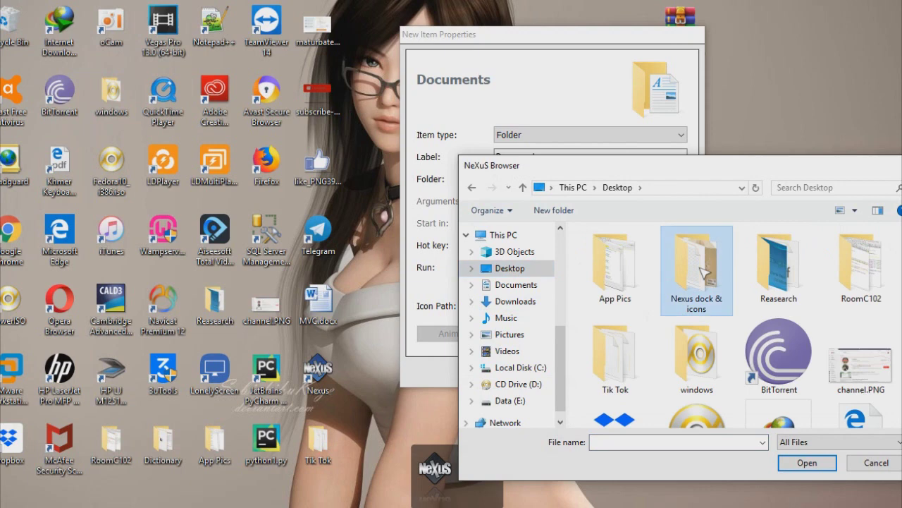
pyautogui.doubleClick(701, 274)
pyautogui.doubleClick(611, 249)
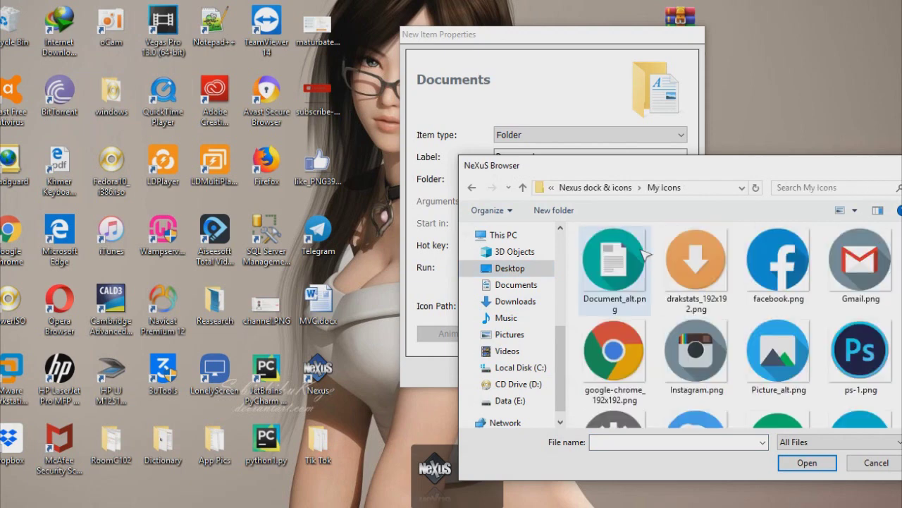
pyautogui.click(614, 262)
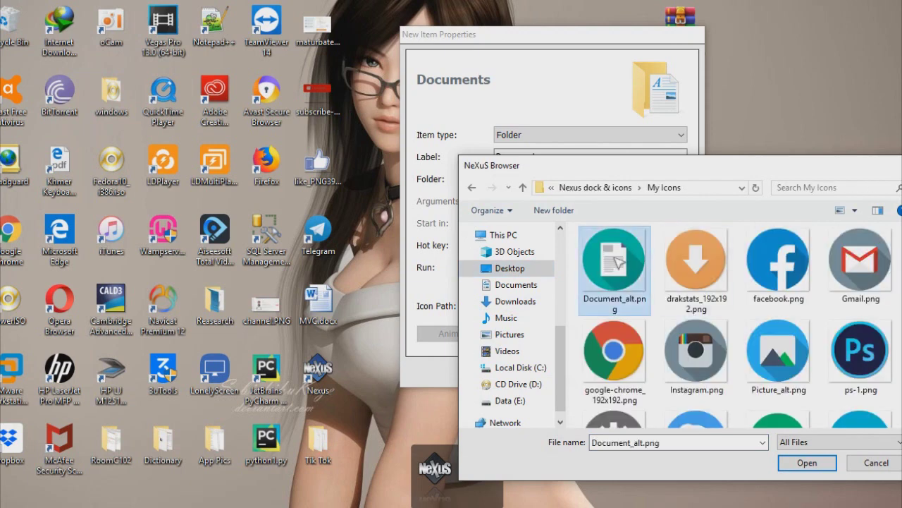
pyautogui.click(806, 463)
pyautogui.click(803, 452)
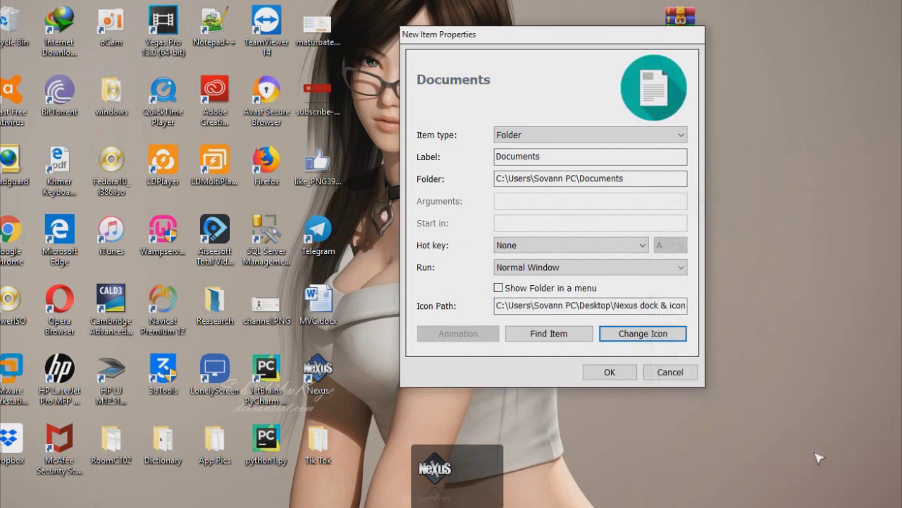
# Save the Documents dock item, test it by opening its folder from the dock, and close the folder window.
pyautogui.click(606, 372)
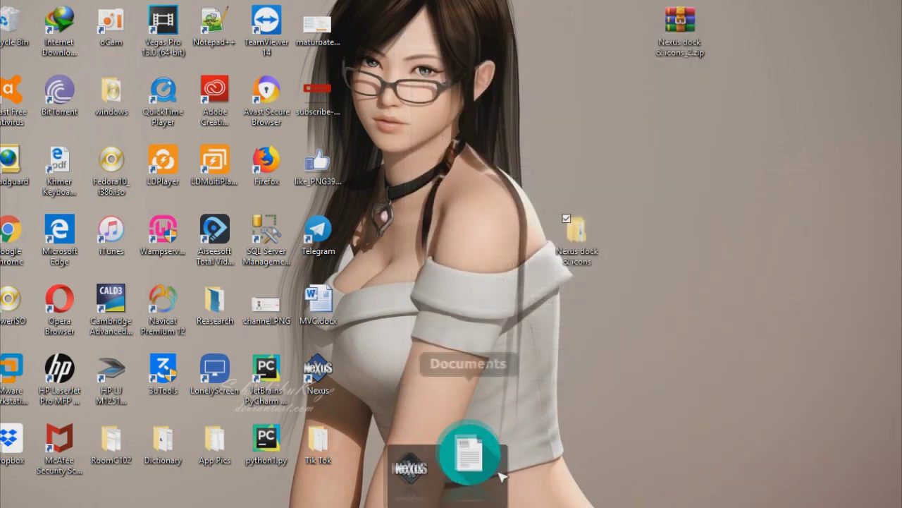
pyautogui.click(482, 467)
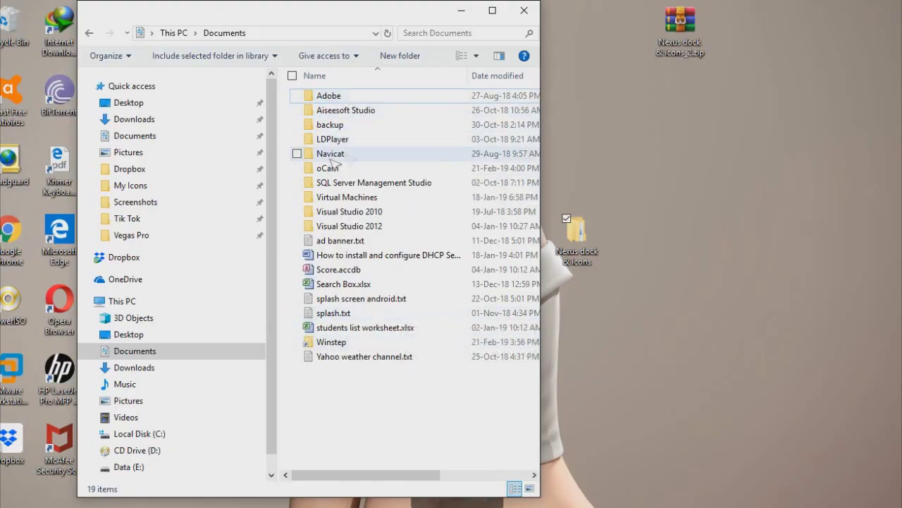
pyautogui.click(524, 10)
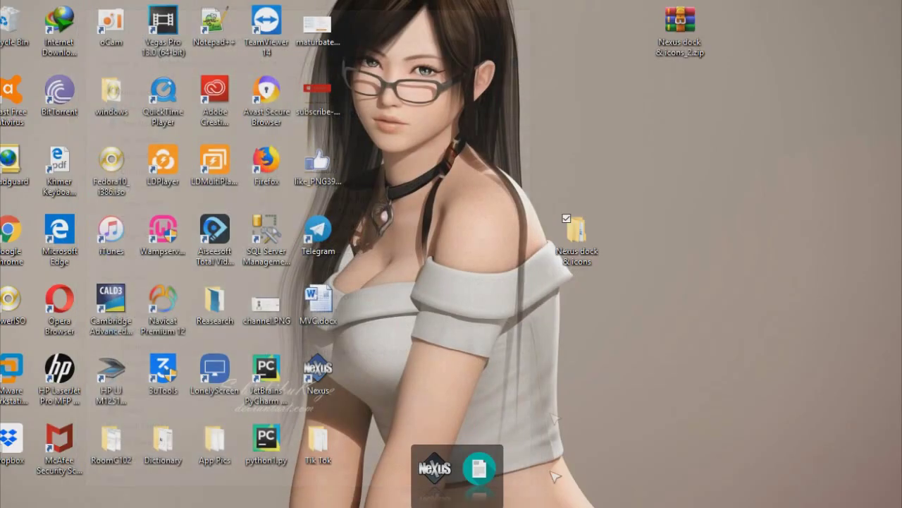
# Insert another new dock item with type Folder and label Downloads.
pyautogui.rightClick(503, 492)
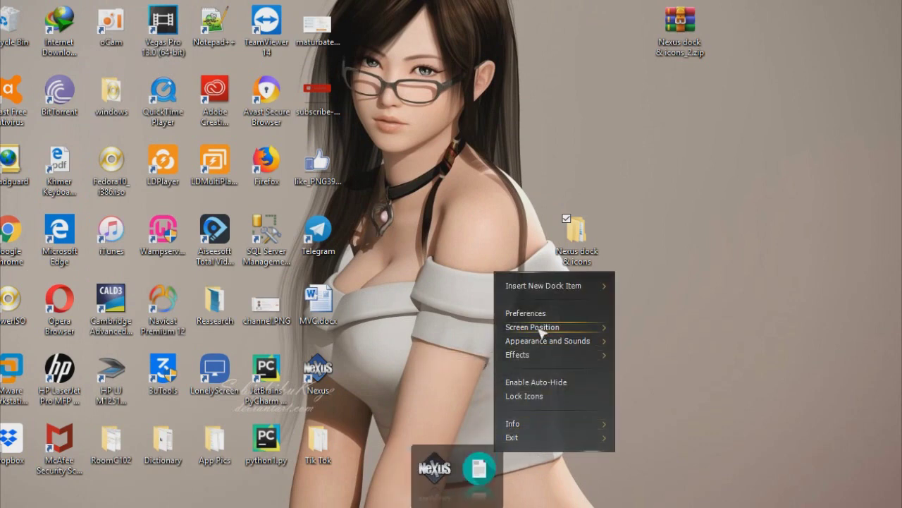
pyautogui.moveTo(547, 286)
pyautogui.click(638, 292)
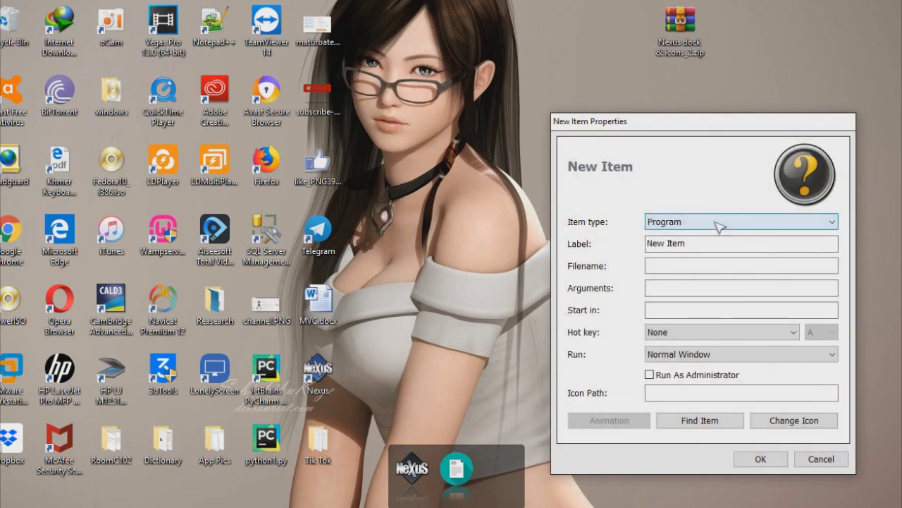
pyautogui.click(720, 224)
pyautogui.click(677, 237)
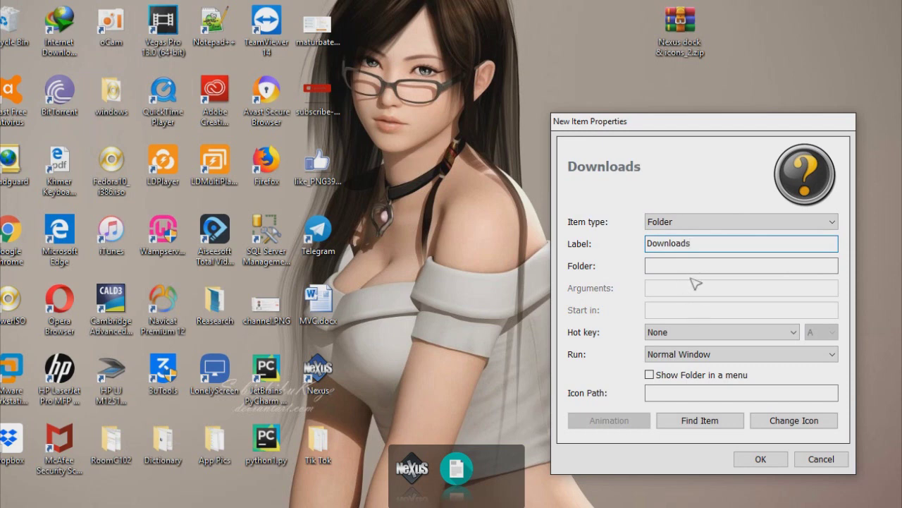
# In File Explorer, open the Downloads folder's properties and copy its location path.
pyautogui.click(506, 262)
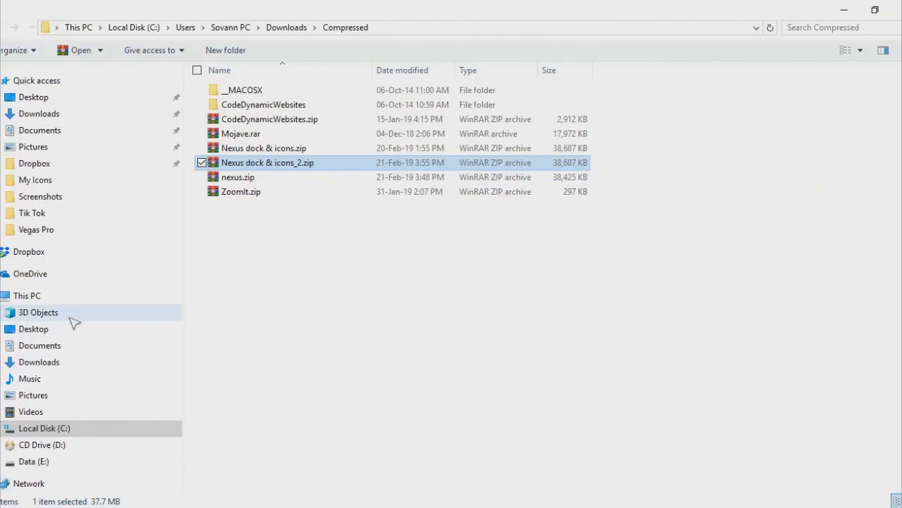
pyautogui.click(53, 365)
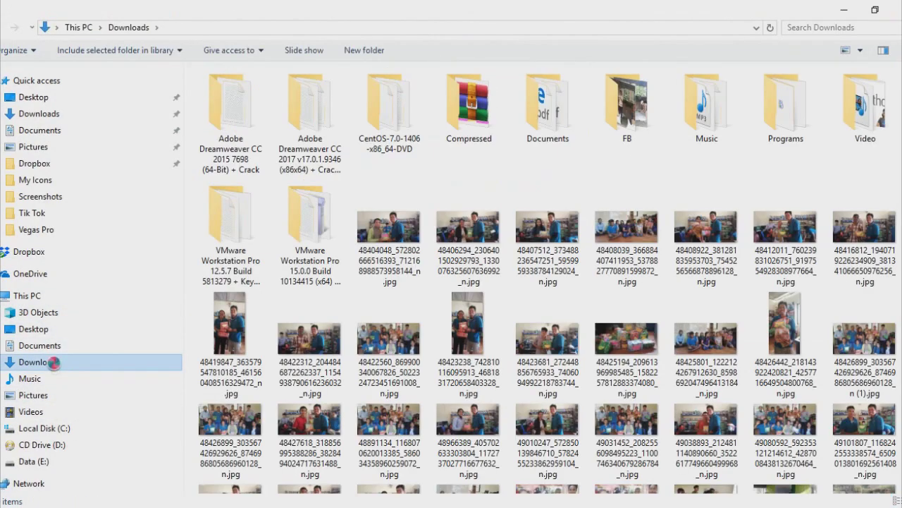
pyautogui.rightClick(53, 364)
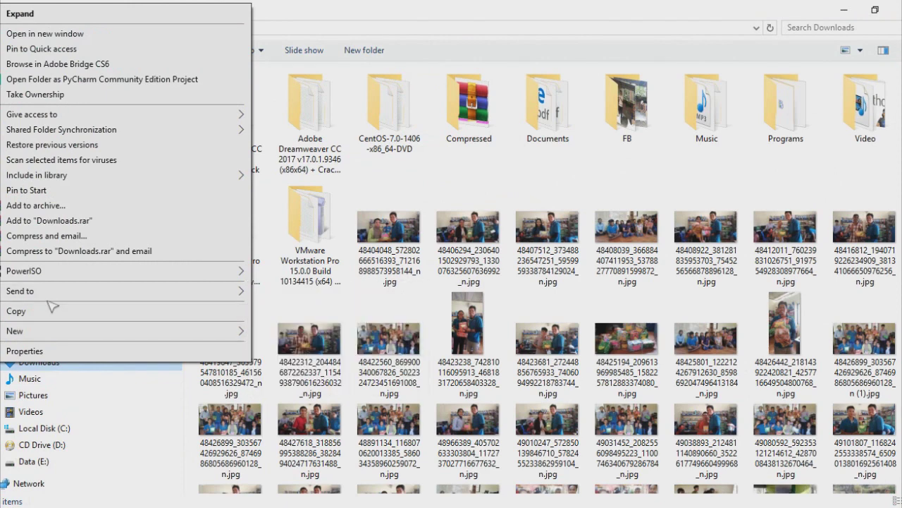
pyautogui.click(53, 350)
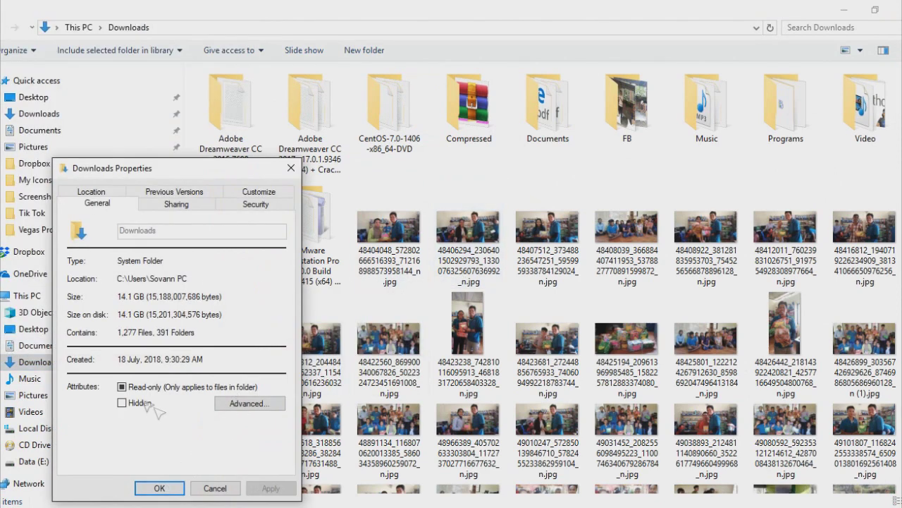
pyautogui.click(92, 192)
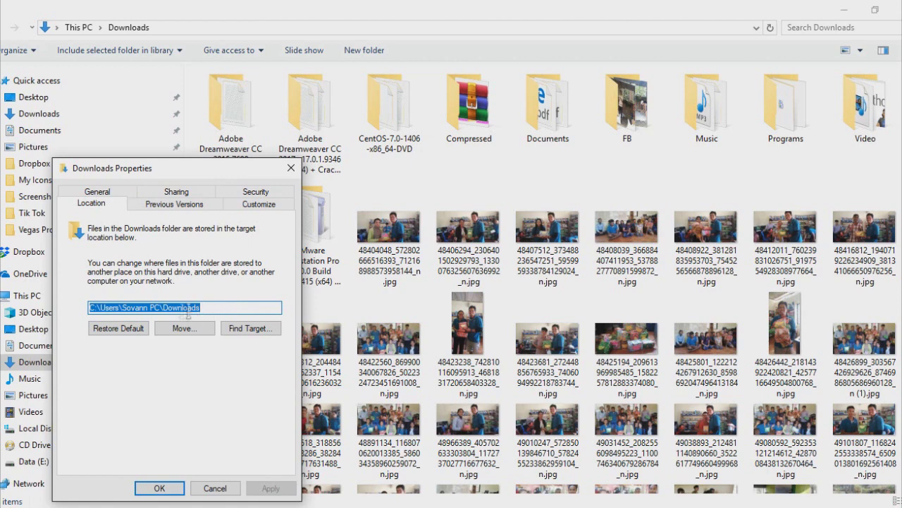
pyautogui.rightClick(182, 307)
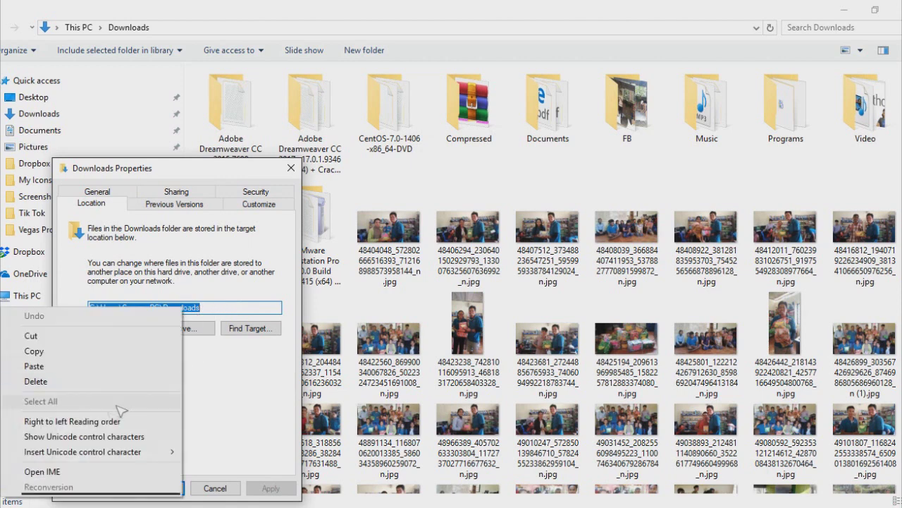
pyautogui.click(50, 352)
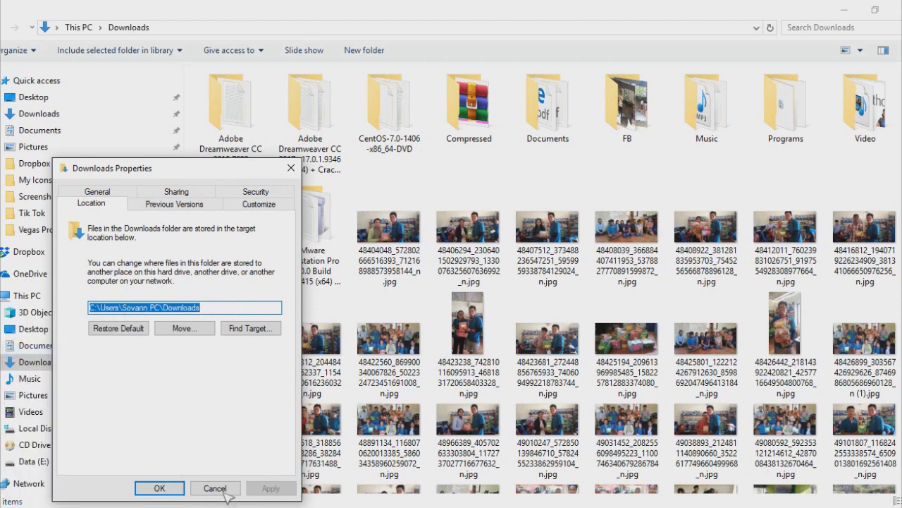
# Close the Downloads Properties and Explorer windows and paste the copied path as the Downloads item's folder.
pyautogui.click(291, 168)
pyautogui.click(890, 11)
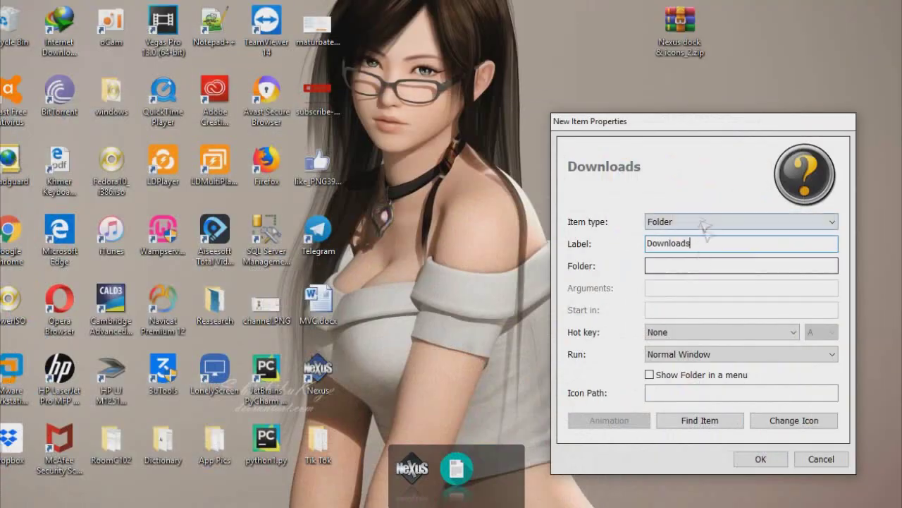
pyautogui.rightClick(696, 264)
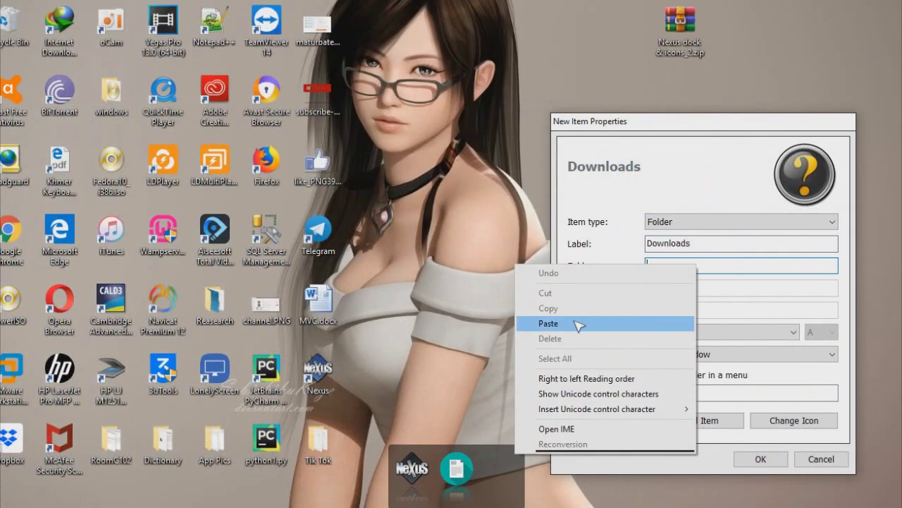
pyautogui.click(548, 323)
# Change the Downloads item's icon to drakstats_192x192.png from My Icons and save the dock item.
pyautogui.click(760, 420)
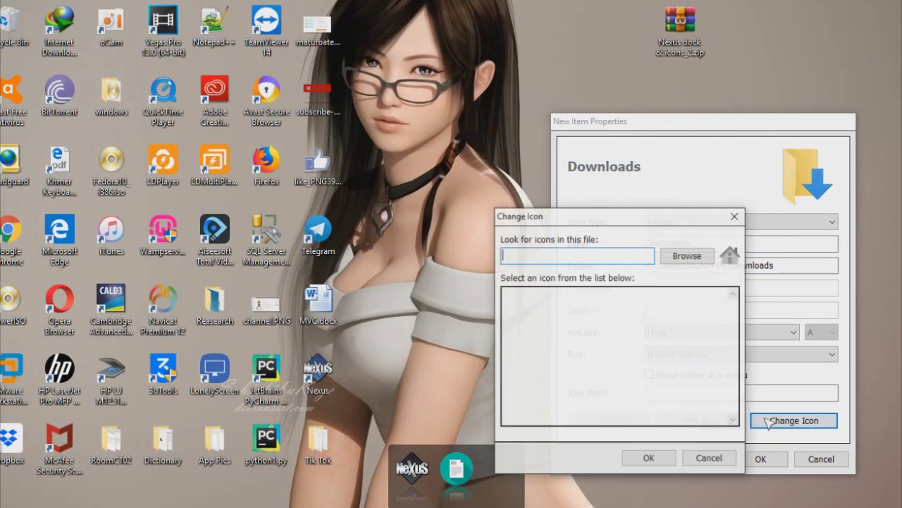
pyautogui.click(680, 255)
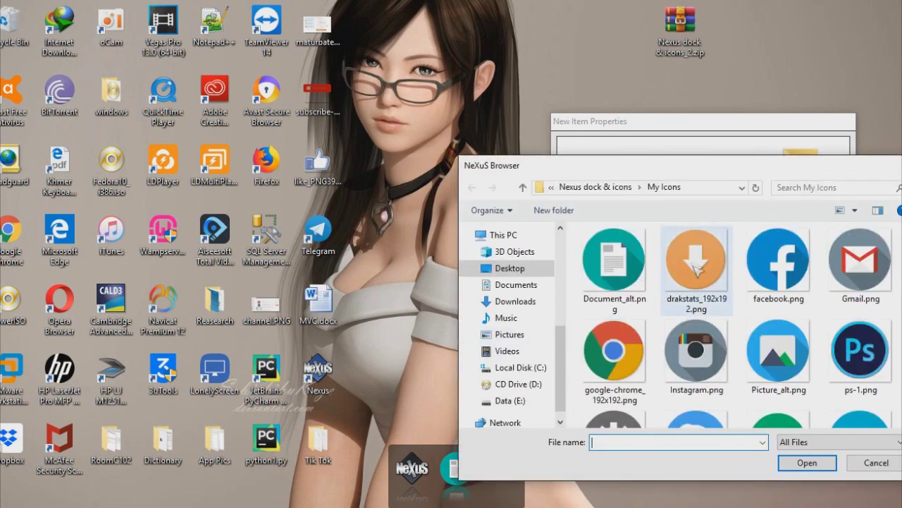
pyautogui.click(696, 280)
pyautogui.click(807, 462)
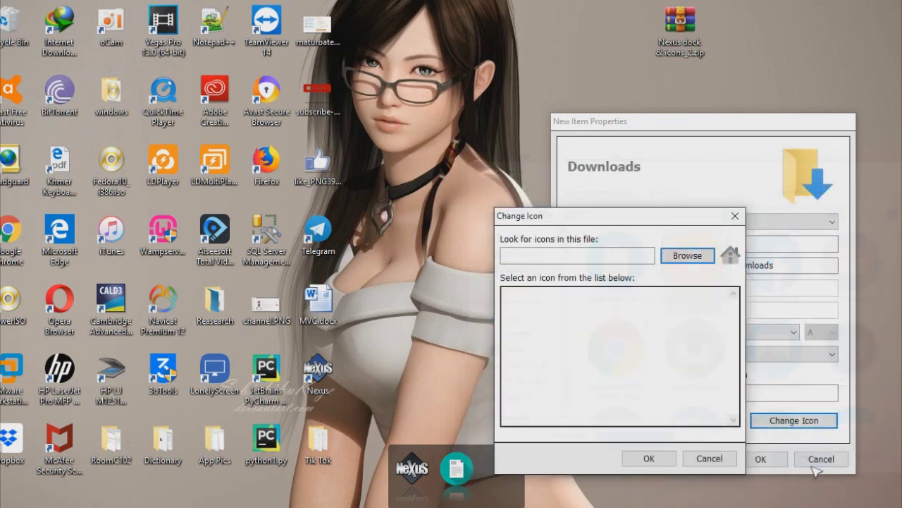
pyautogui.click(649, 459)
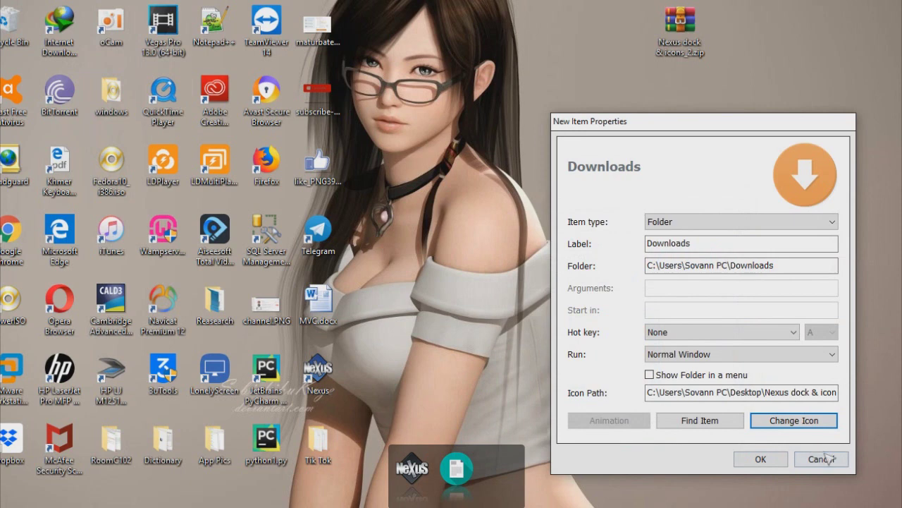
pyautogui.click(762, 459)
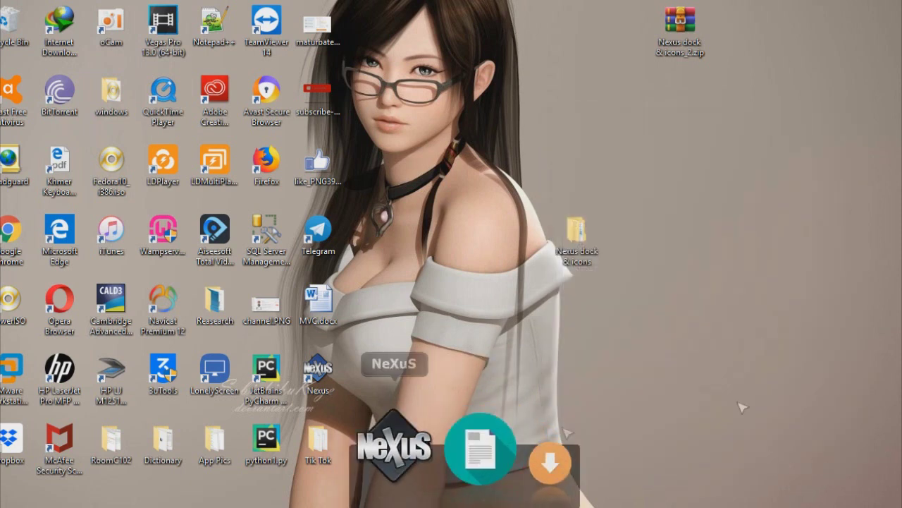
pyautogui.rightClick(519, 487)
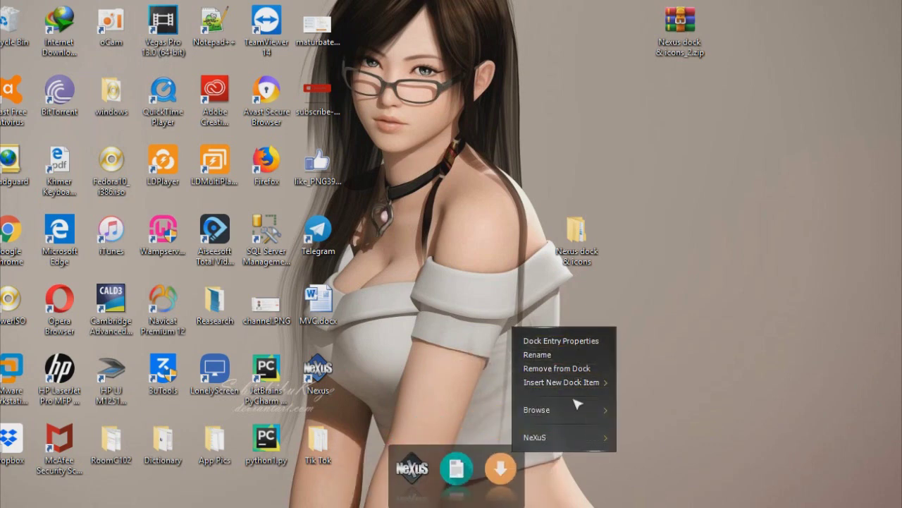
pyautogui.moveTo(584, 382)
pyautogui.click(666, 392)
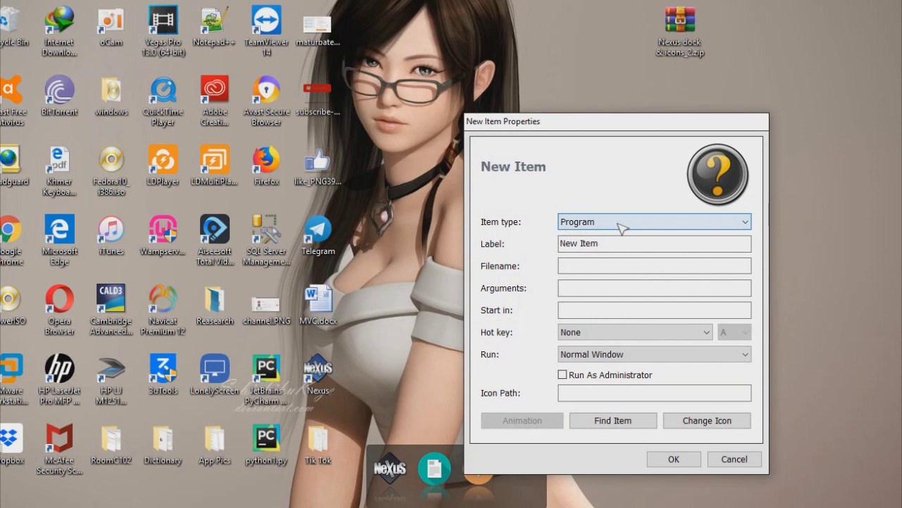
pyautogui.click(620, 222)
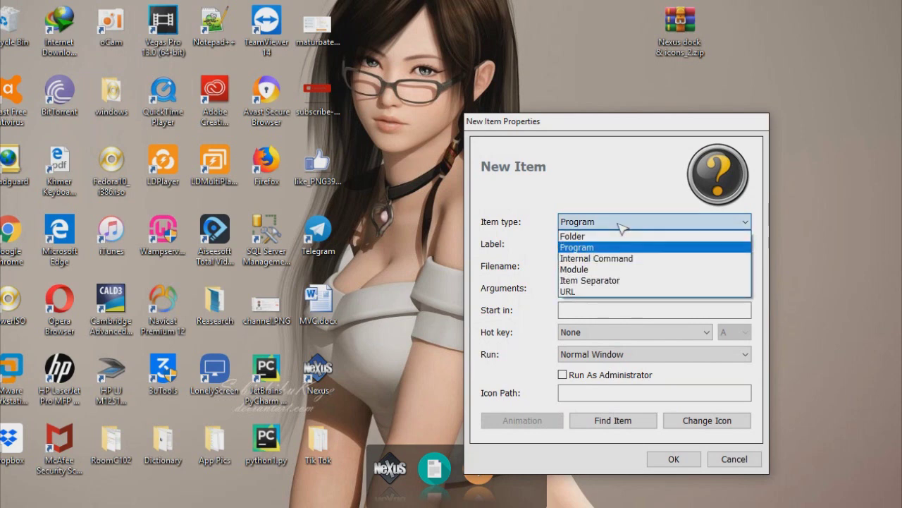
pyautogui.click(575, 292)
pyautogui.doubleClick(605, 243)
pyautogui.click(584, 246)
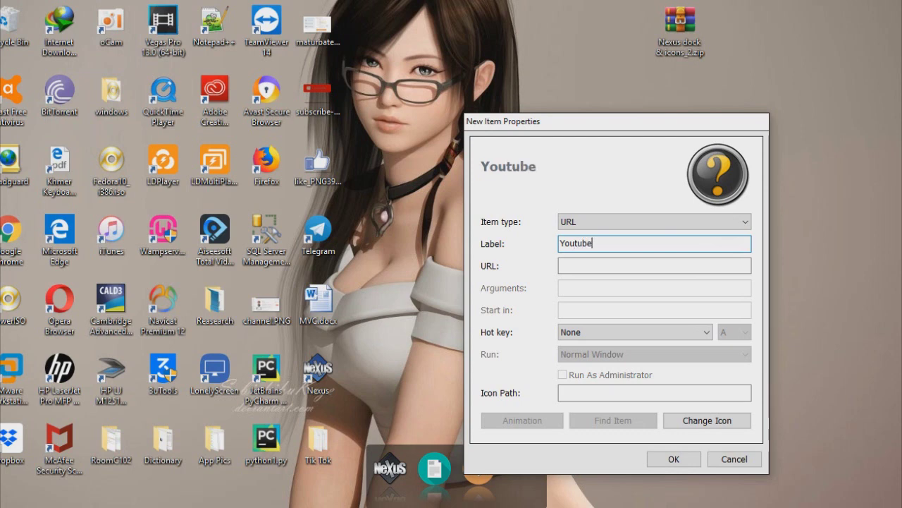
pyautogui.click(593, 265)
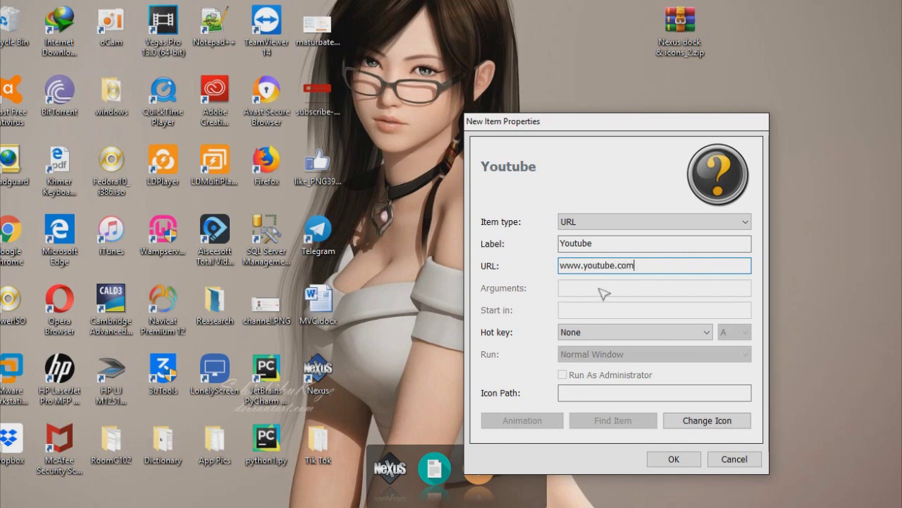
# Change the Youtube item's icon to youtube flat.png from My Icons and save the dock item.
pyautogui.click(732, 422)
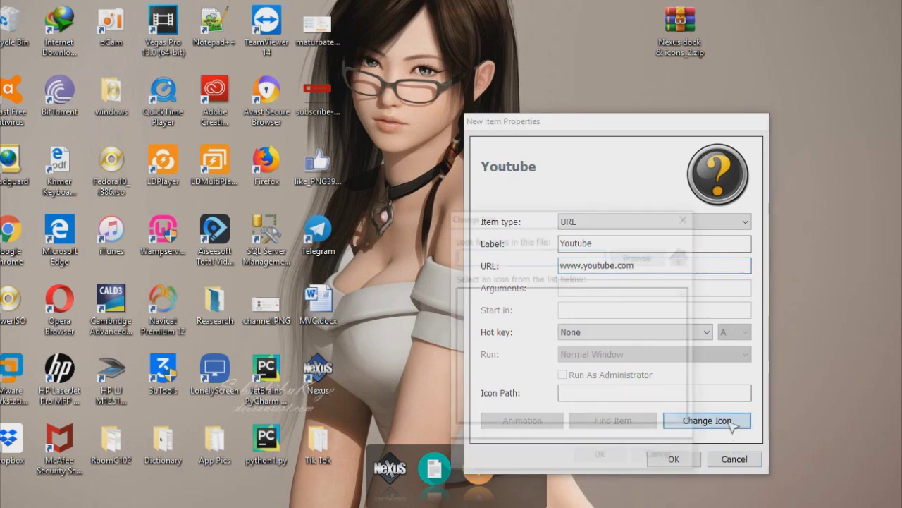
pyautogui.click(643, 257)
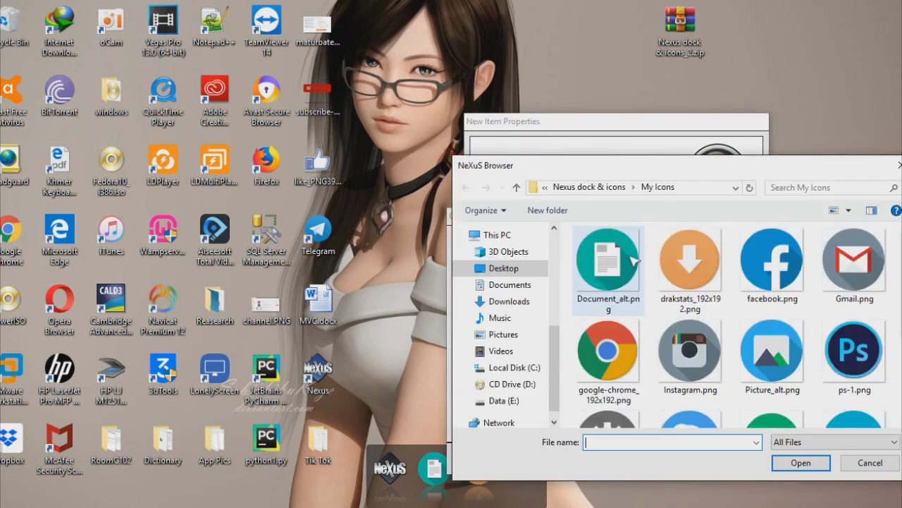
pyautogui.scroll(-2, 635, 317)
pyautogui.click(607, 384)
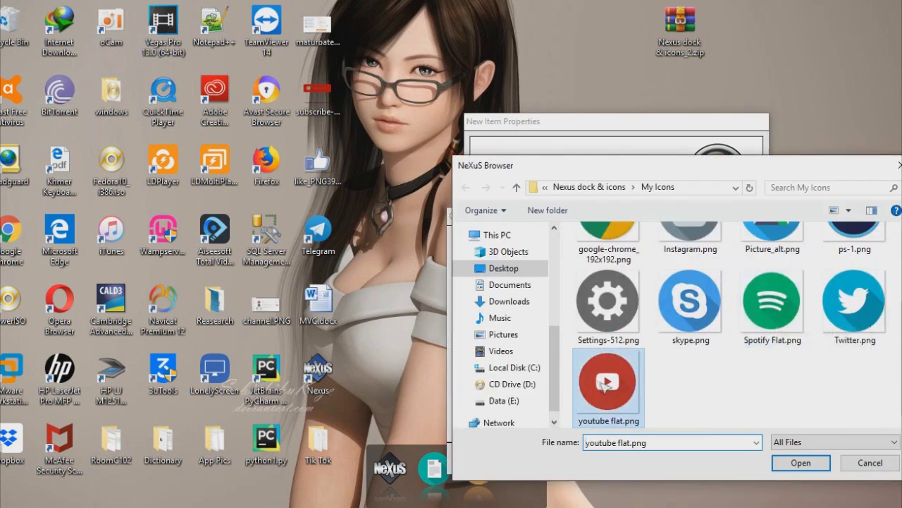
pyautogui.click(802, 463)
pyautogui.click(620, 458)
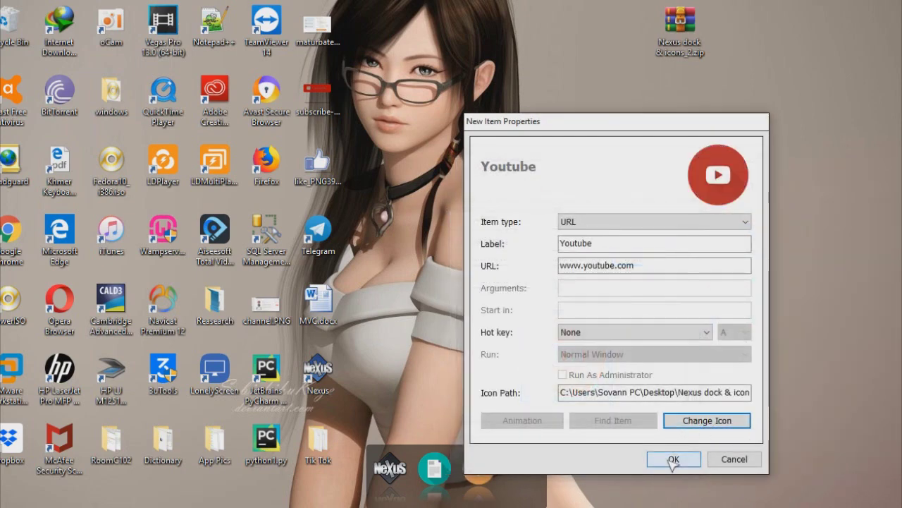
pyautogui.click(674, 459)
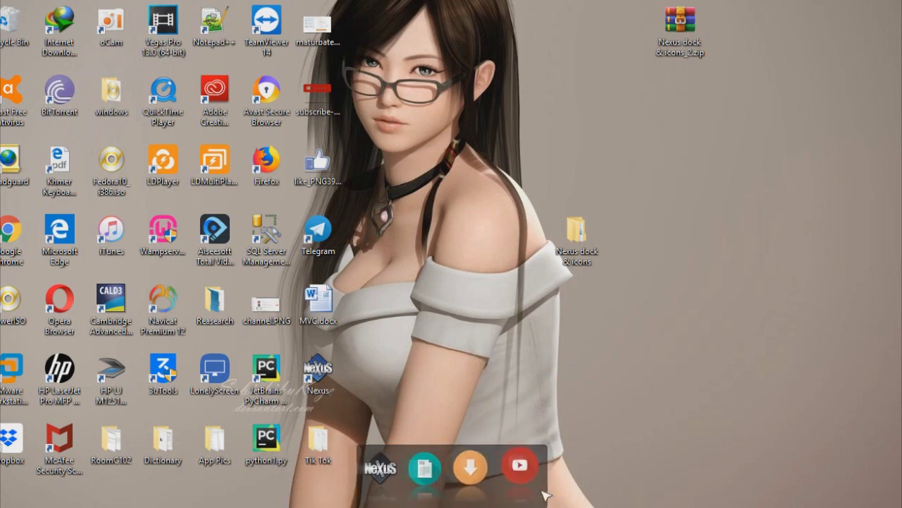
# Insert another new dock item, keeping its type as Program.
pyautogui.rightClick(528, 452)
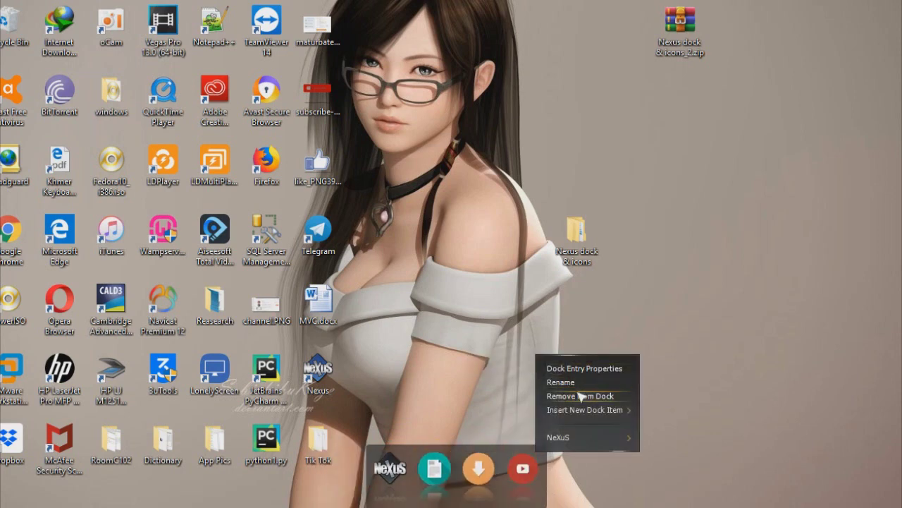
pyautogui.moveTo(579, 410)
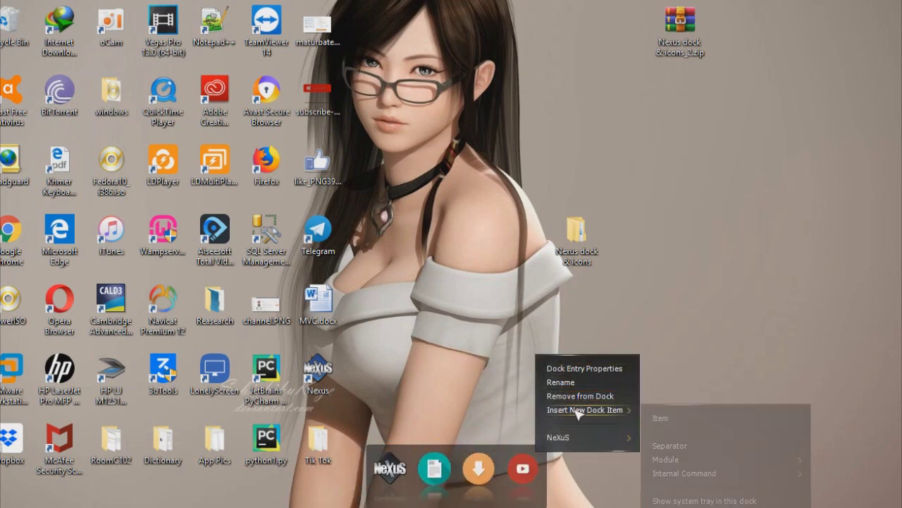
pyautogui.click(663, 418)
pyautogui.click(512, 224)
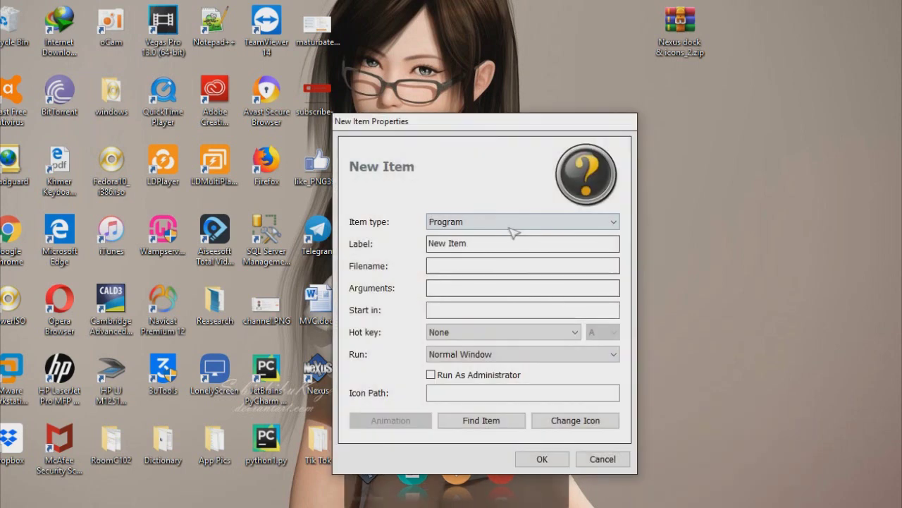
pyautogui.click(496, 244)
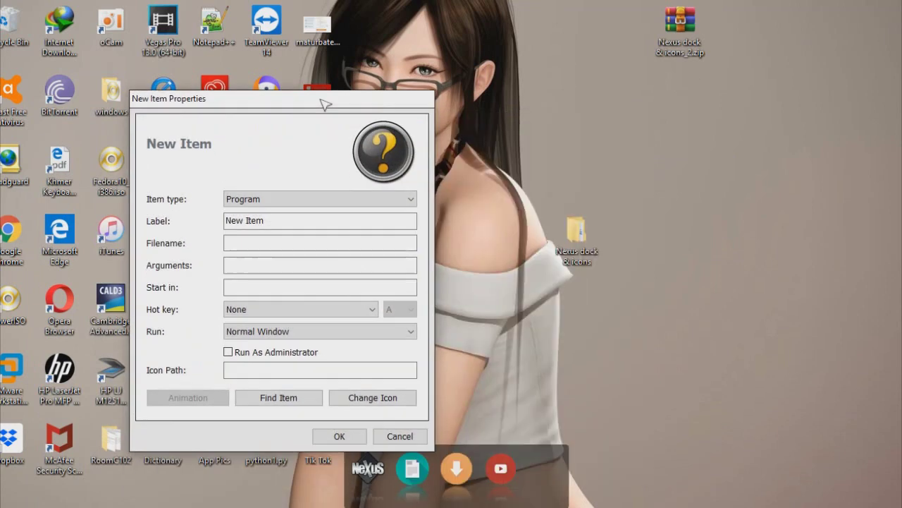
# View the available icons in the My Icons folder of Nexus dock & icons, then minimize the folder window.
pyautogui.doubleClick(577, 231)
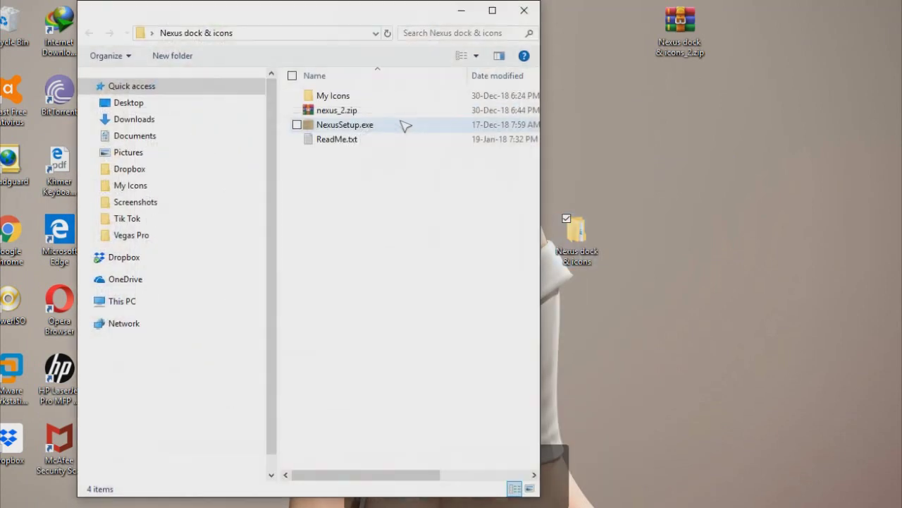
pyautogui.doubleClick(334, 96)
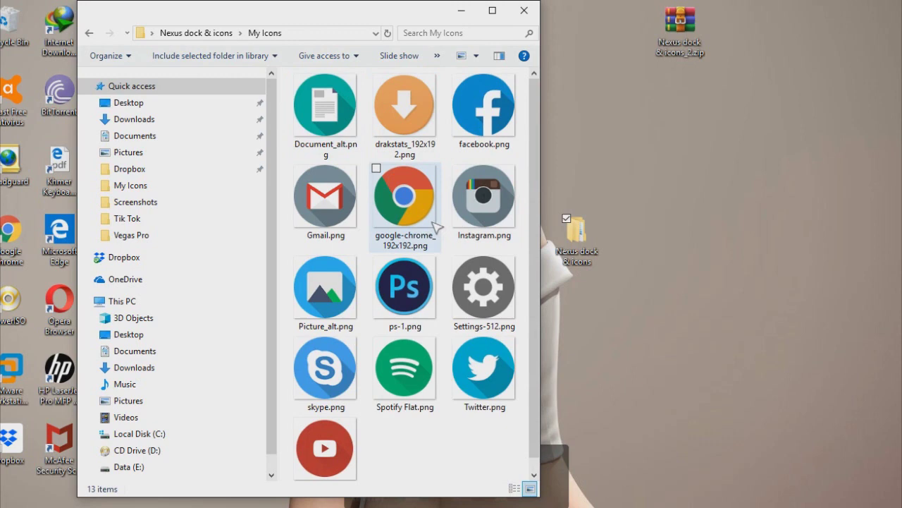
pyautogui.click(461, 13)
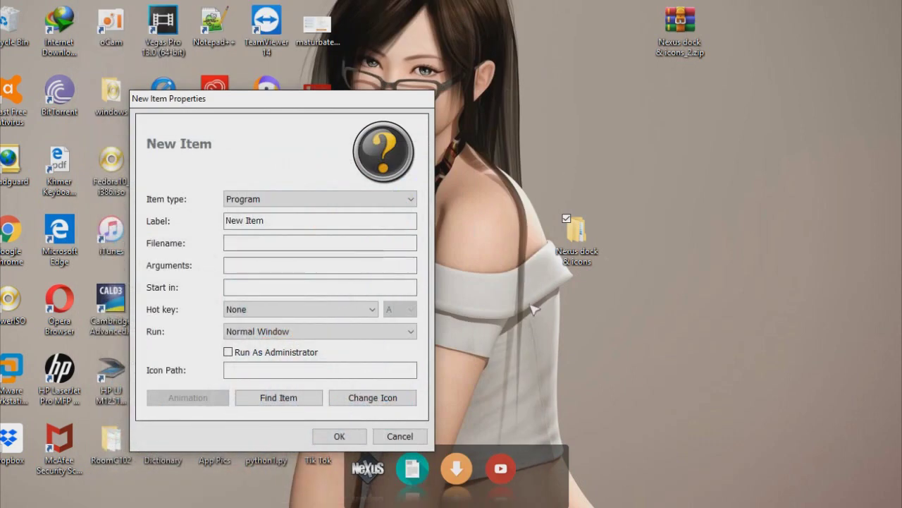
# Label the new program item Chrome and set its filename to chrome.exe.
pyautogui.moveTo(296, 221); pyautogui.dragTo(144, 235)
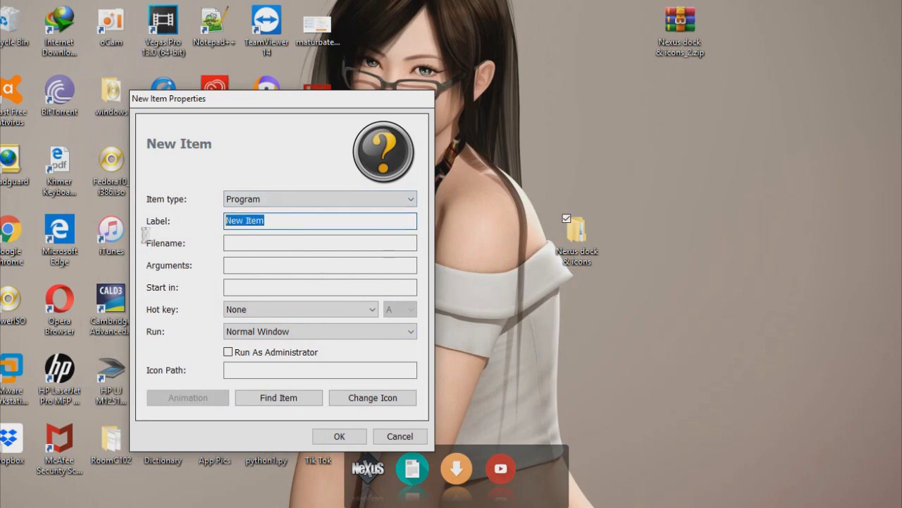
pyautogui.write('Chrome')
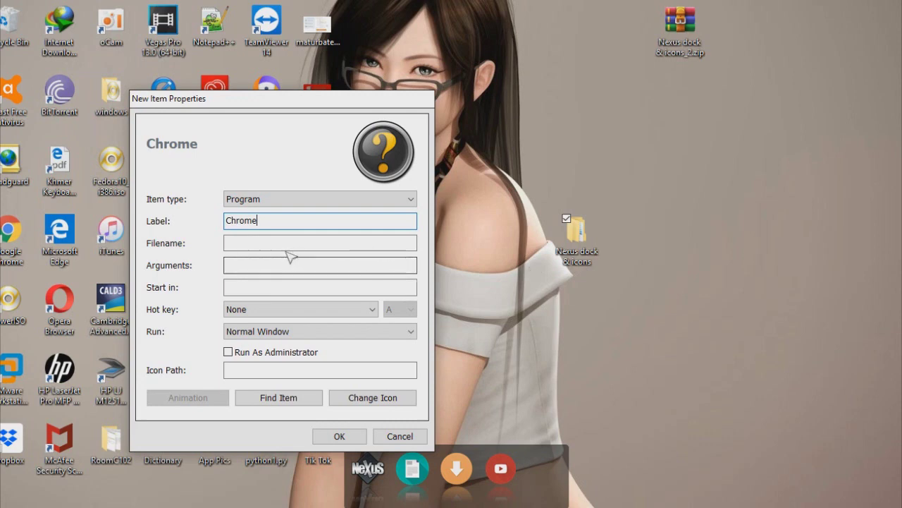
pyautogui.click(278, 244)
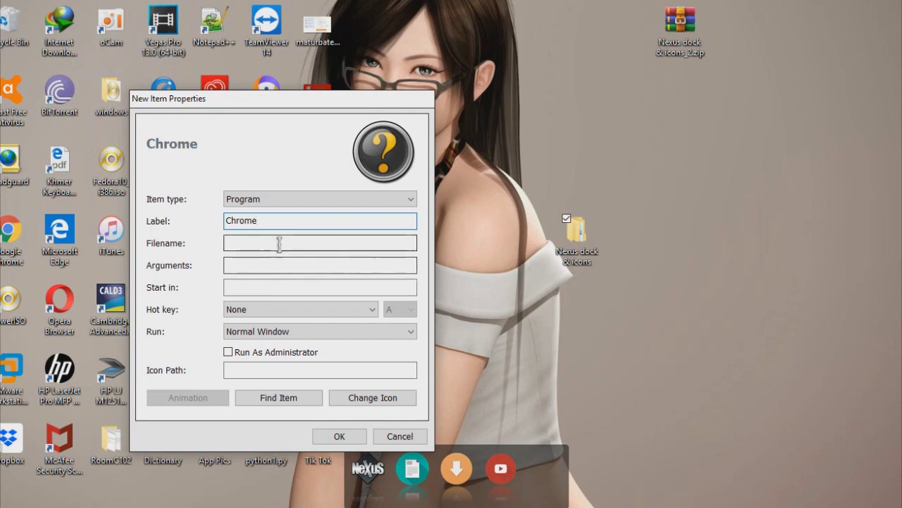
pyautogui.write('cho')
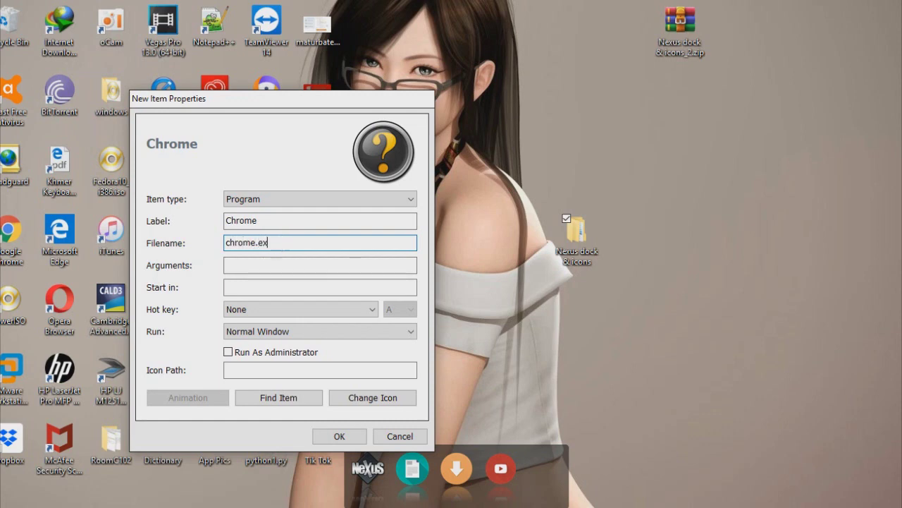
# Change the Chrome item's icon to google-chrome_192x192.png from My Icons and save the dock item.
pyautogui.click(372, 397)
pyautogui.click(568, 256)
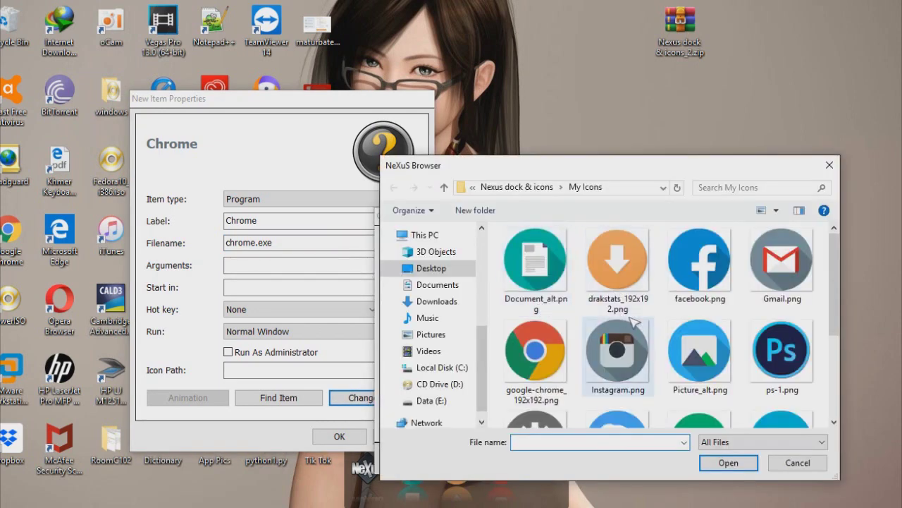
pyautogui.click(536, 361)
pyautogui.click(728, 463)
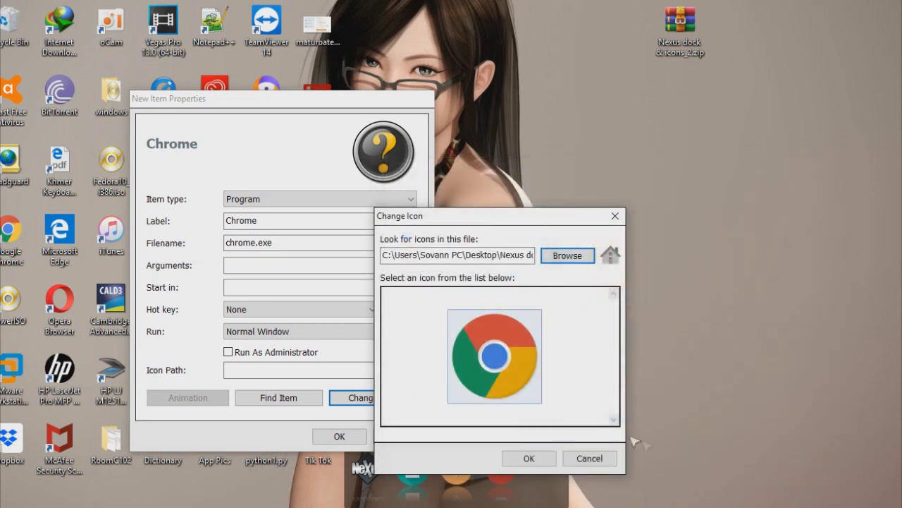
pyautogui.click(530, 458)
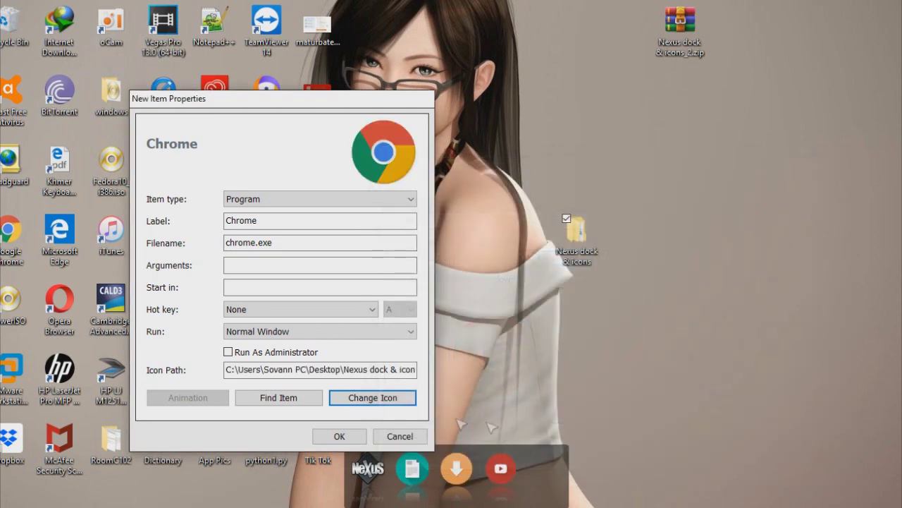
pyautogui.click(339, 436)
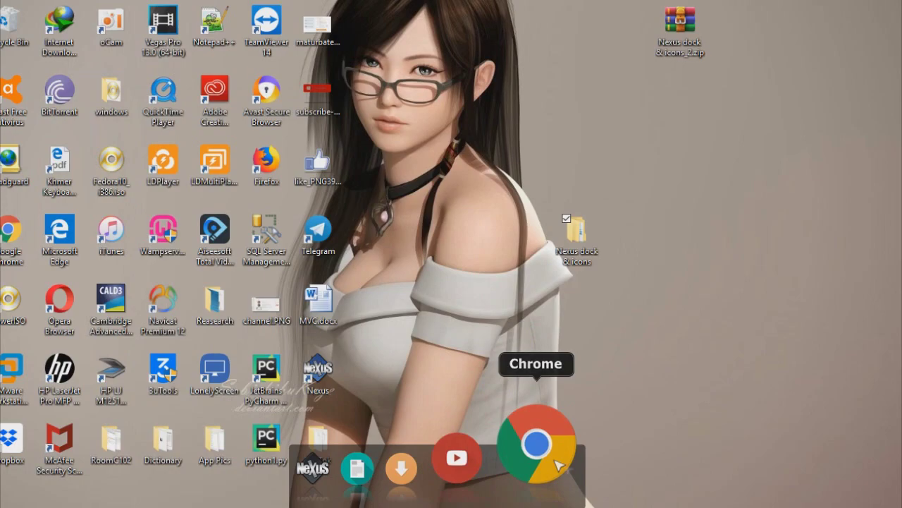
# Test the new Chrome dock item by launching it, then minimize the browser window.
pyautogui.click(557, 462)
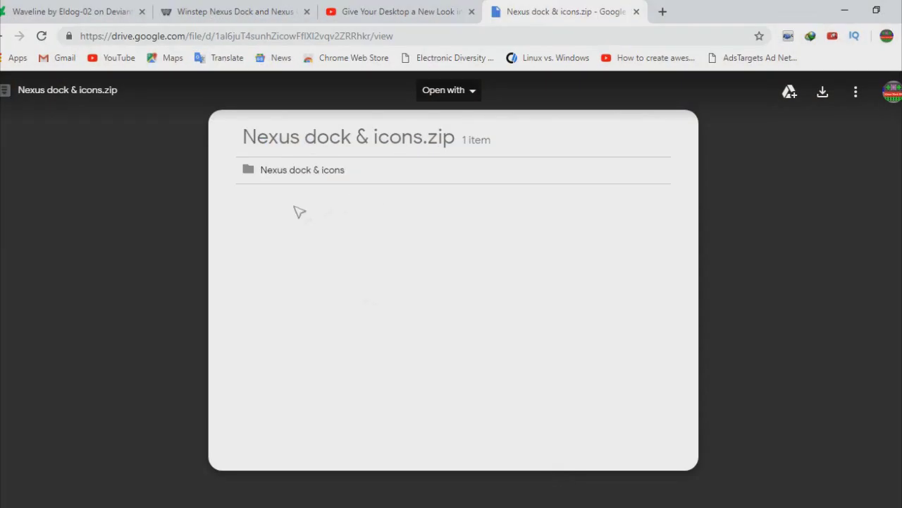
pyautogui.click(844, 11)
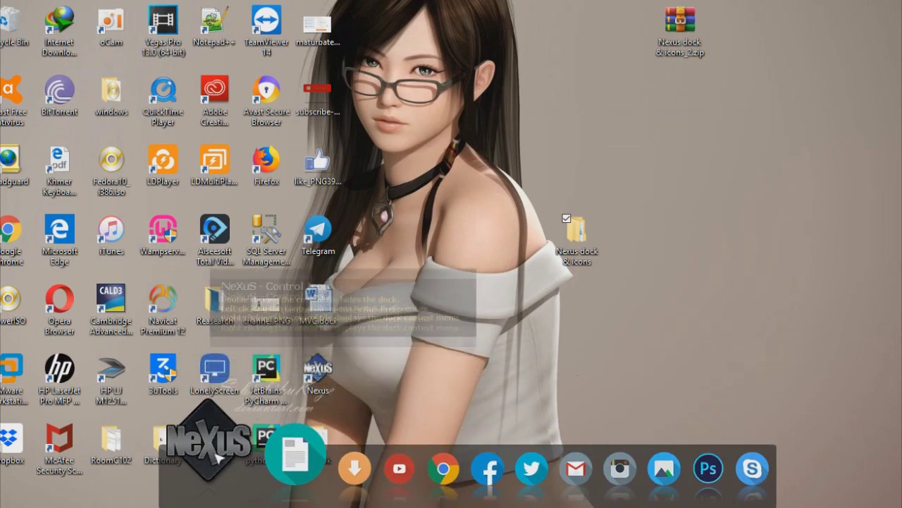
pyautogui.rightClick(219, 456)
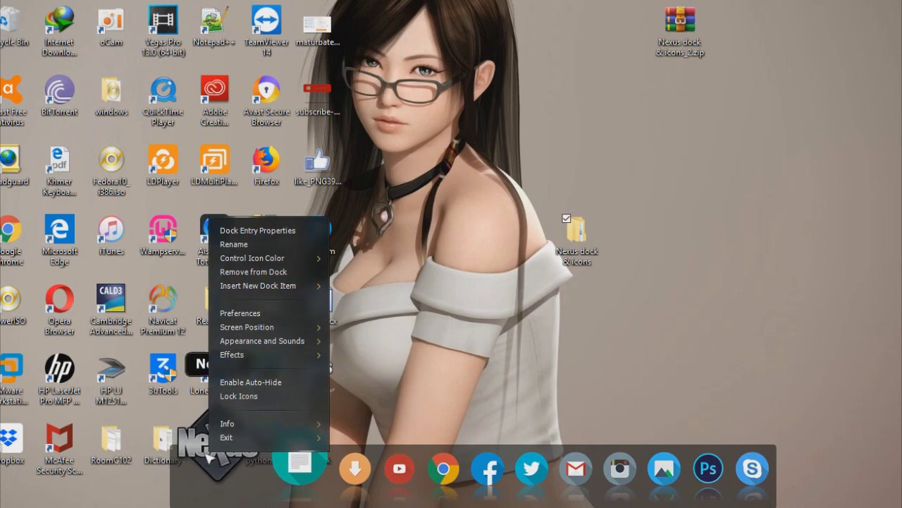
pyautogui.click(239, 313)
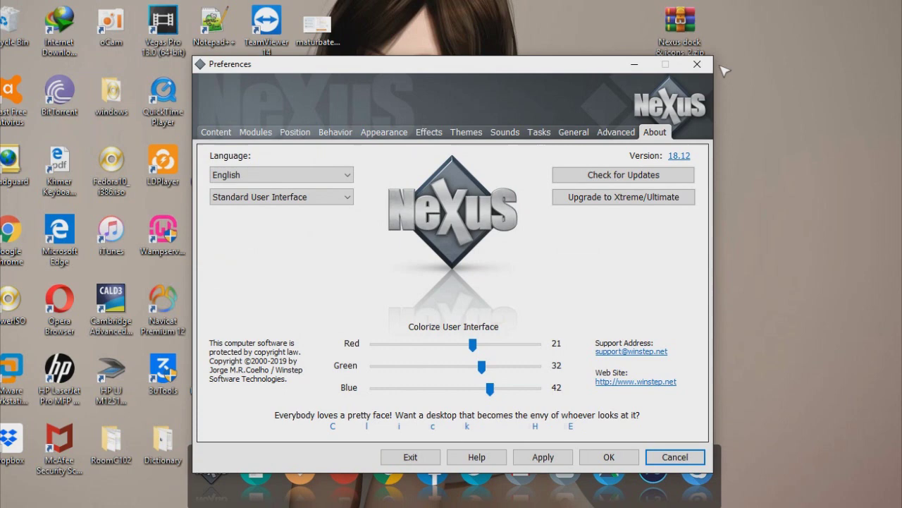
pyautogui.click(697, 64)
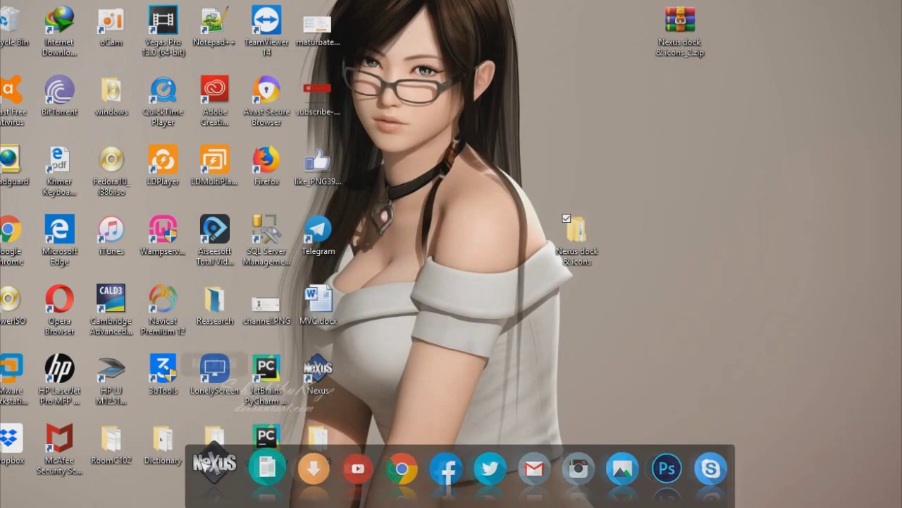
# Change the Nexus control icon to Settings-512.png from the My Icons folder.
pyautogui.rightClick(211, 462)
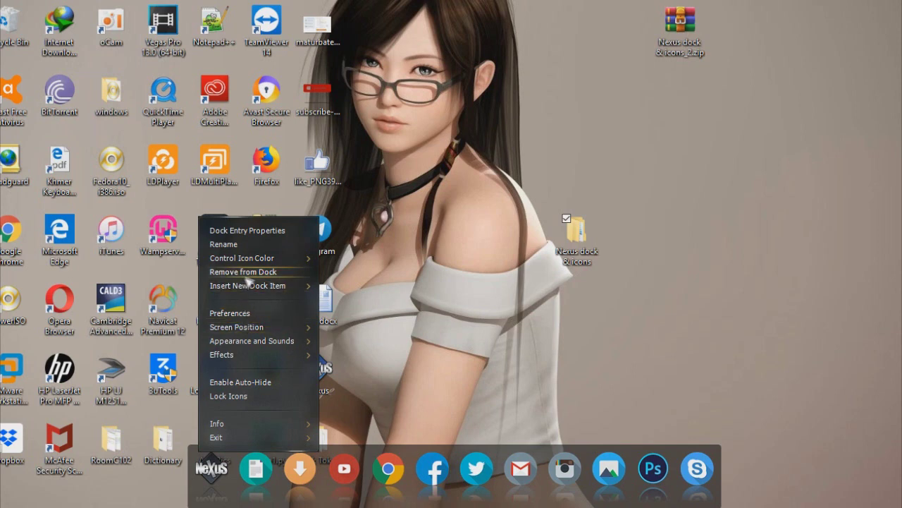
pyautogui.moveTo(252, 261)
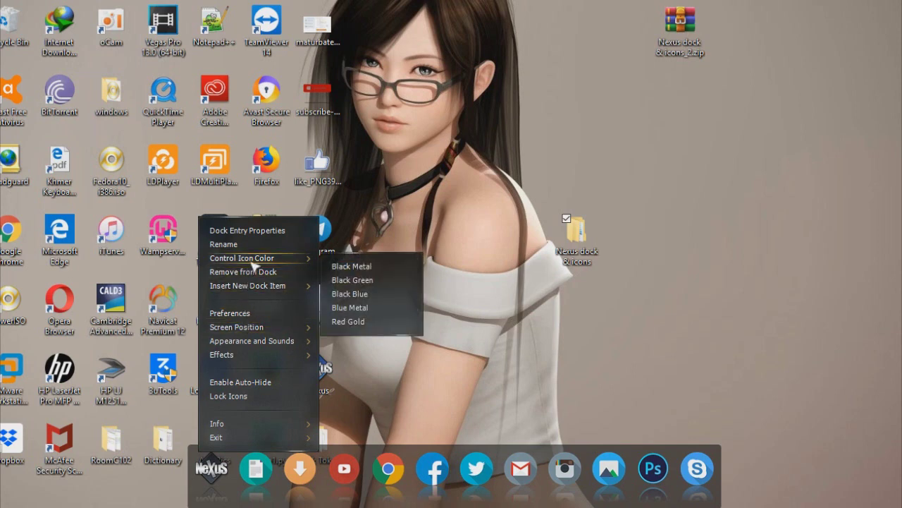
pyautogui.click(257, 232)
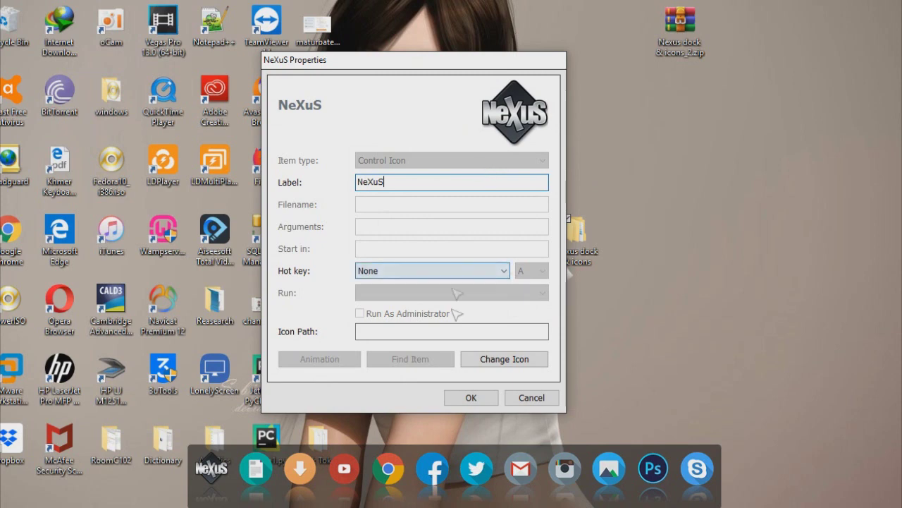
pyautogui.click(512, 359)
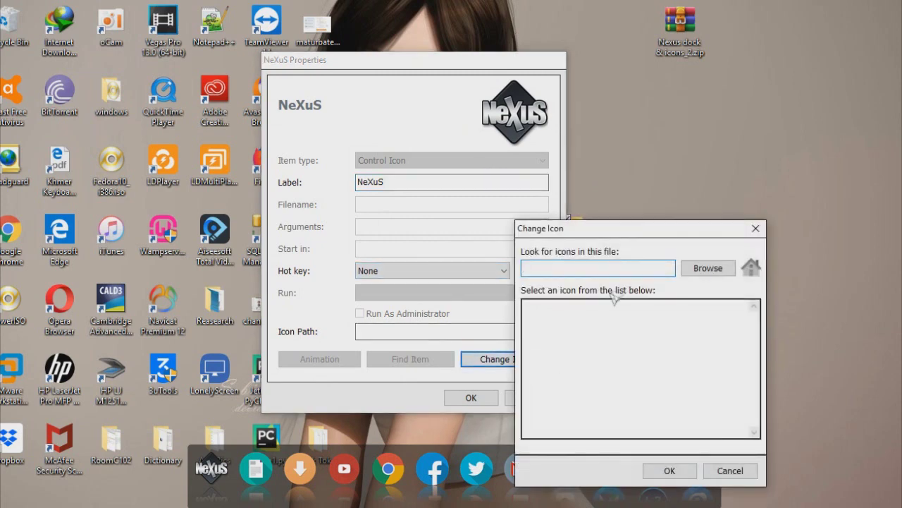
pyautogui.click(702, 270)
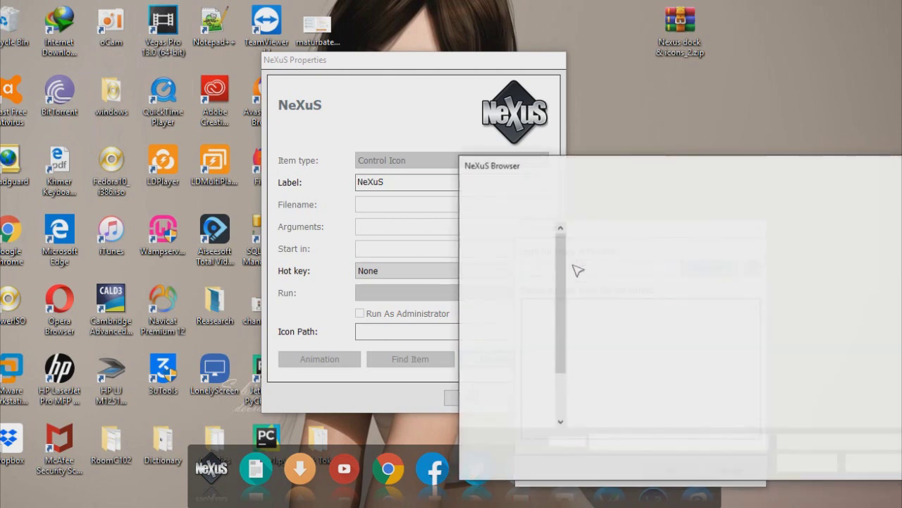
pyautogui.scroll(-2, 621, 310)
pyautogui.click(627, 319)
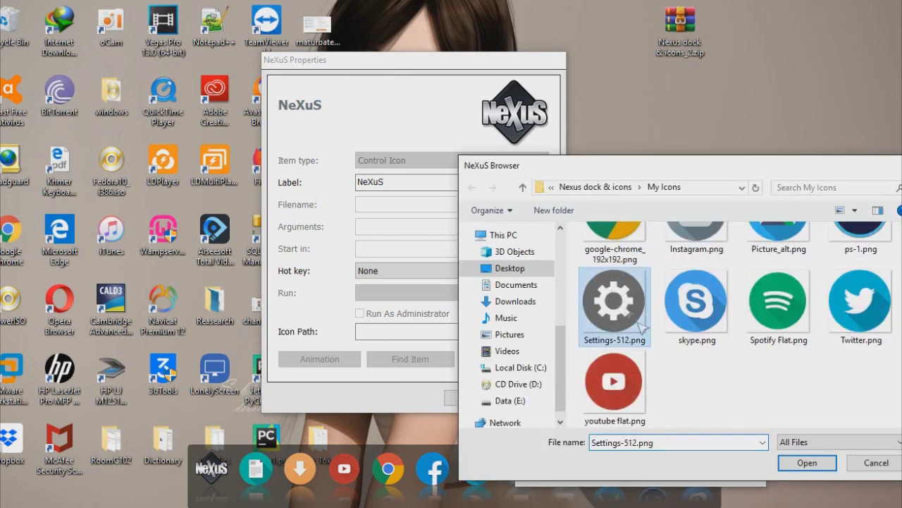
pyautogui.click(805, 465)
pyautogui.click(695, 469)
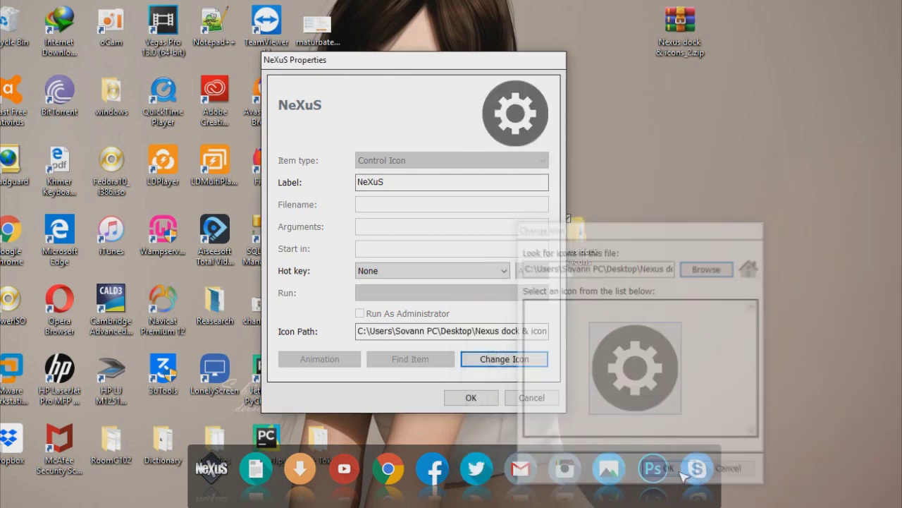
# Relabel the control icon as Setting and save its properties.
pyautogui.click(420, 182)
pyautogui.moveTo(423, 182); pyautogui.dragTo(267, 198)
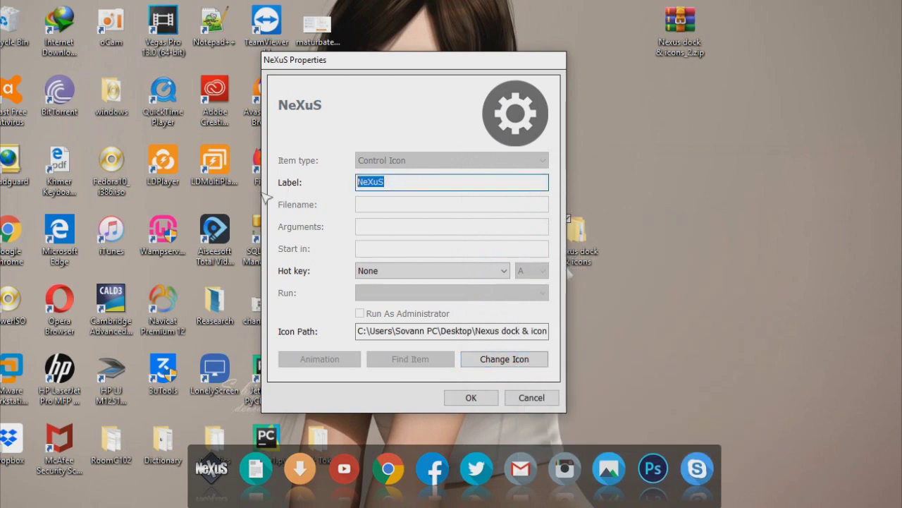
pyautogui.write('Setting')
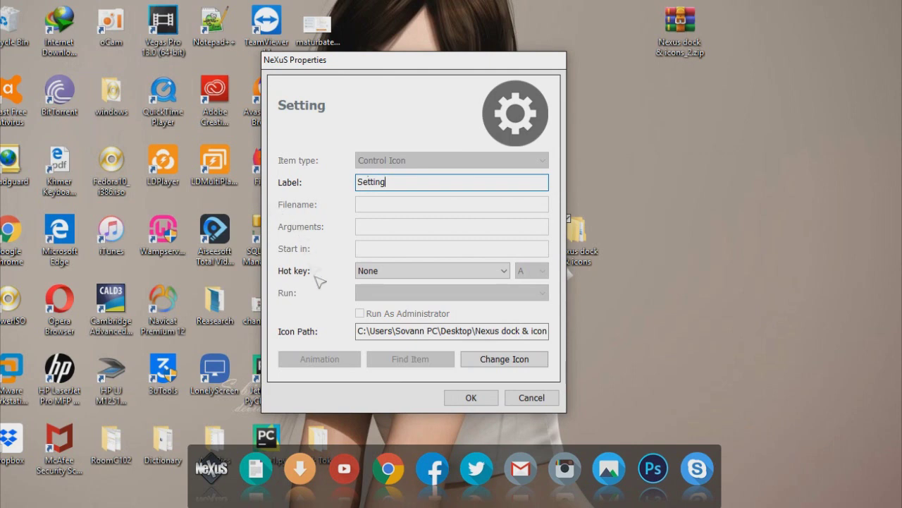
pyautogui.click(487, 396)
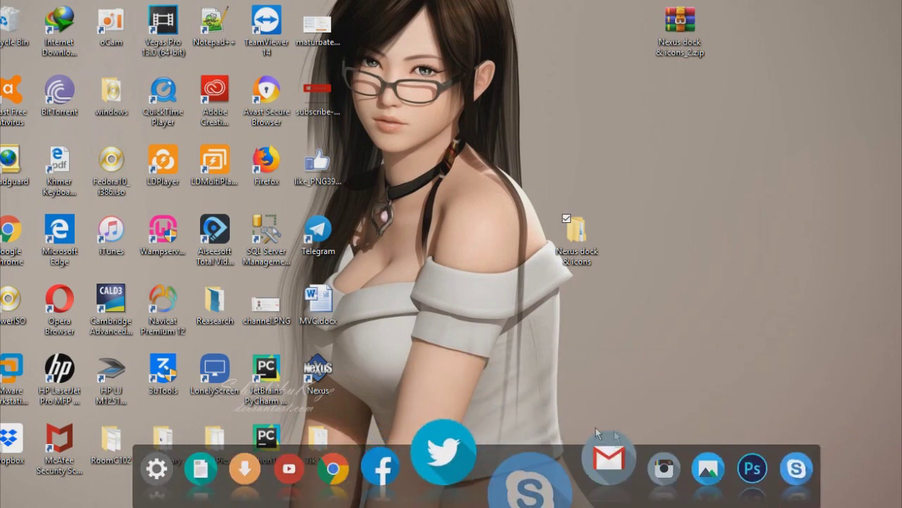
# Reorder the dock by placing the picture icon directly after the documents icon.
pyautogui.moveTo(654, 416); pyautogui.dragTo(314, 411)
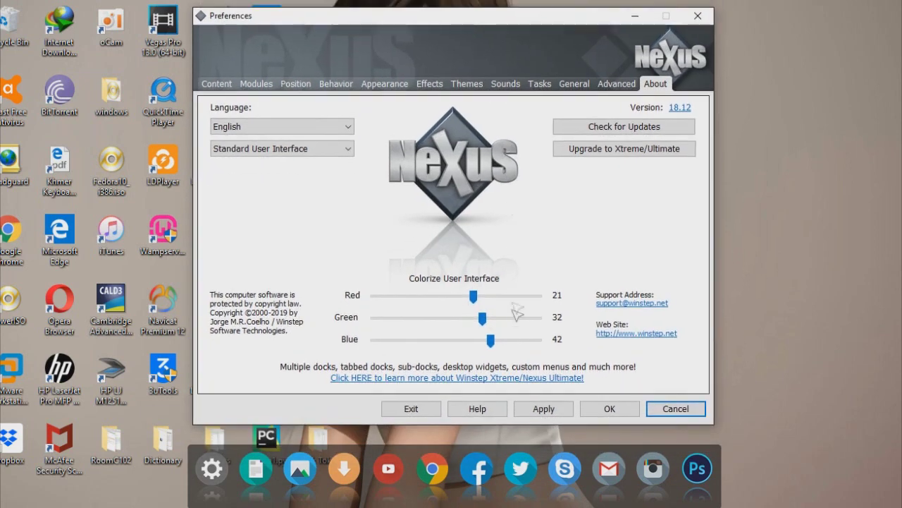
# Colorize the Nexus user interface with red 48, green 45 and blue 54.
pyautogui.moveTo(481, 300); pyautogui.dragTo(500, 302)
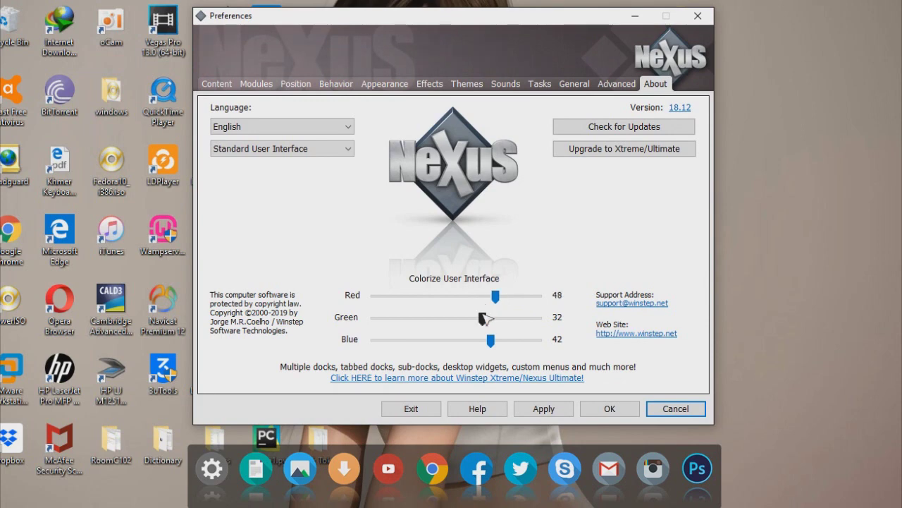
pyautogui.moveTo(485, 319); pyautogui.dragTo(501, 344)
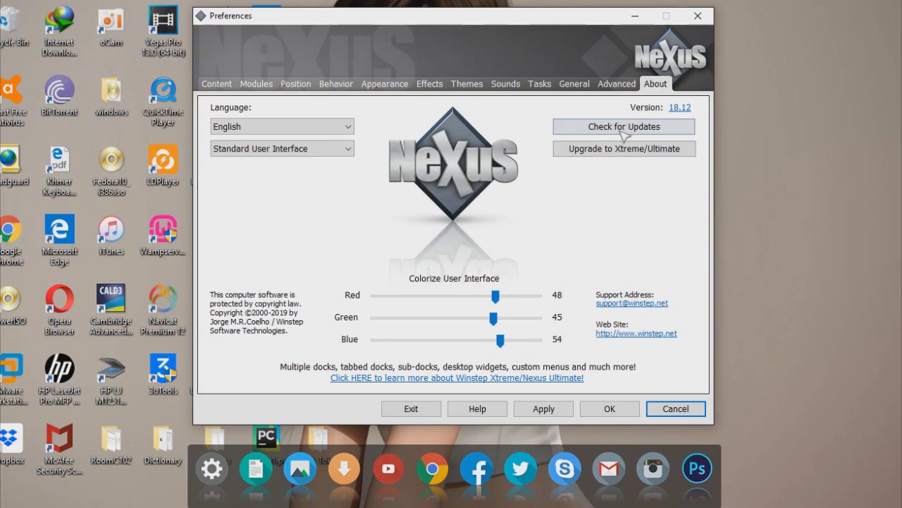
# Try a dock offset of 38 pixels from the screen edge, and apply an offset of -16 pixels instead.
pyautogui.click(248, 84)
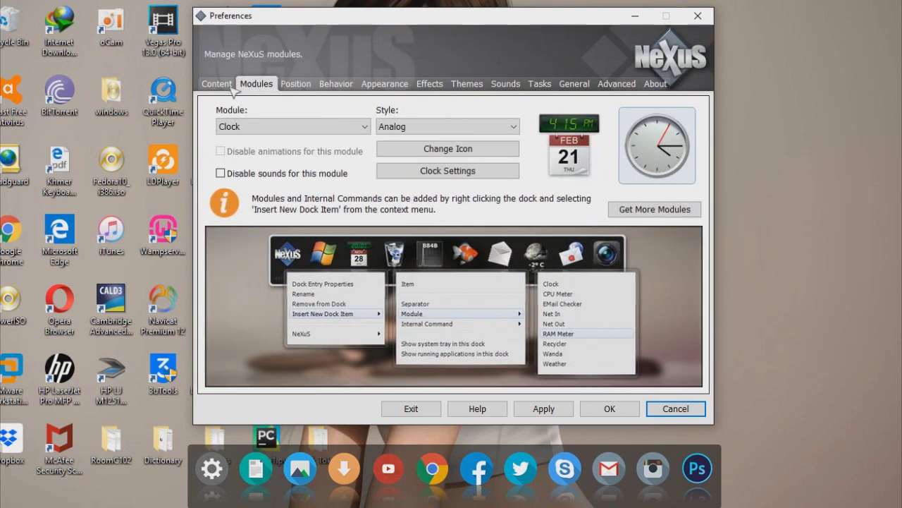
pyautogui.click(216, 84)
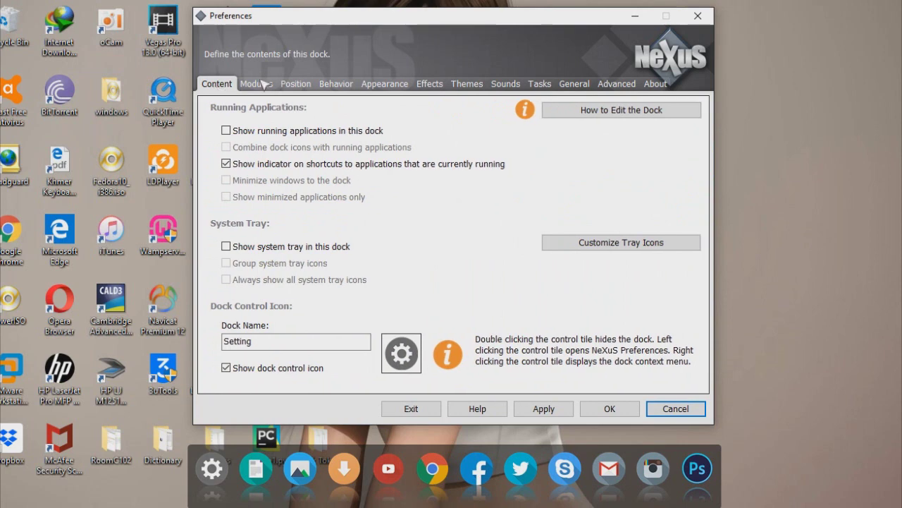
pyautogui.click(260, 84)
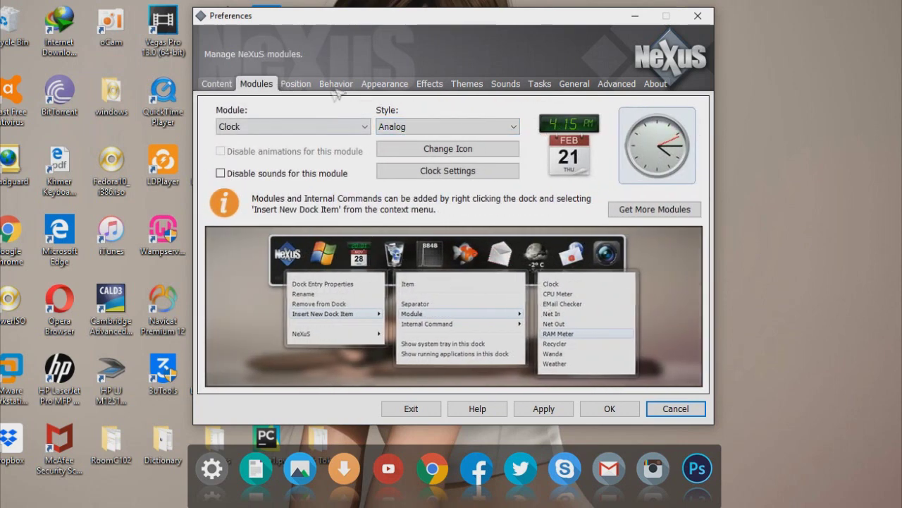
pyautogui.click(299, 86)
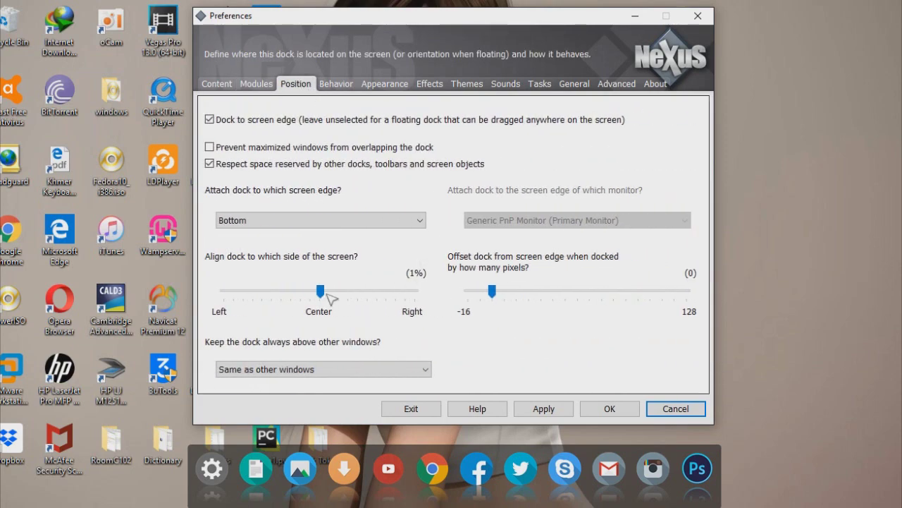
pyautogui.moveTo(496, 293); pyautogui.dragTo(533, 293)
pyautogui.moveTo(525, 292); pyautogui.dragTo(496, 294)
pyautogui.click(543, 409)
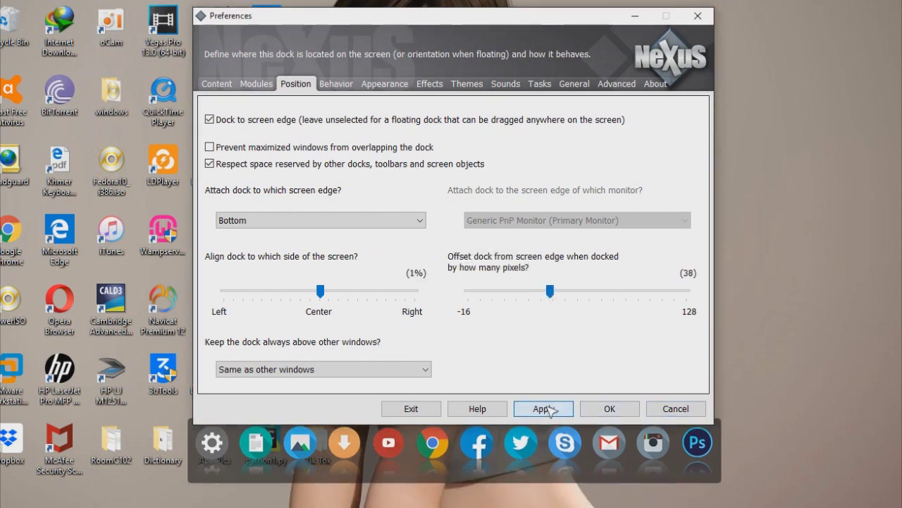
pyautogui.moveTo(552, 296); pyautogui.dragTo(474, 305)
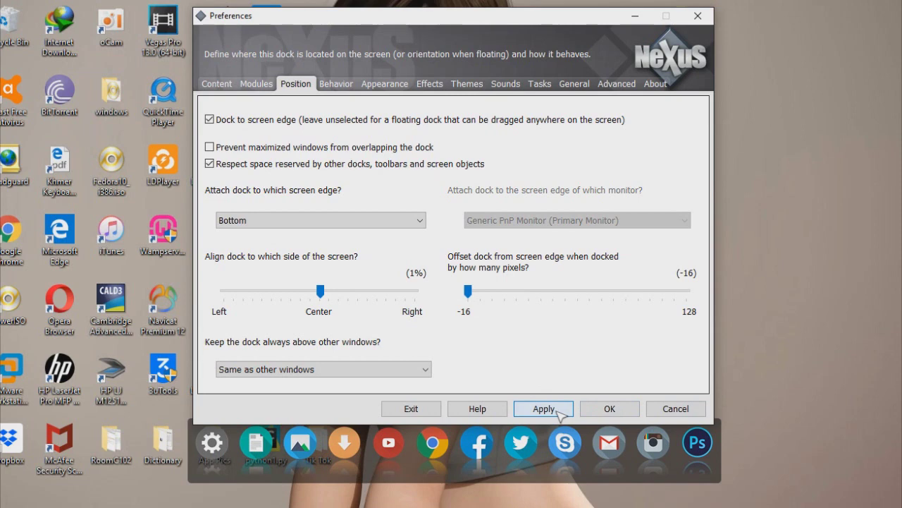
pyautogui.click(559, 410)
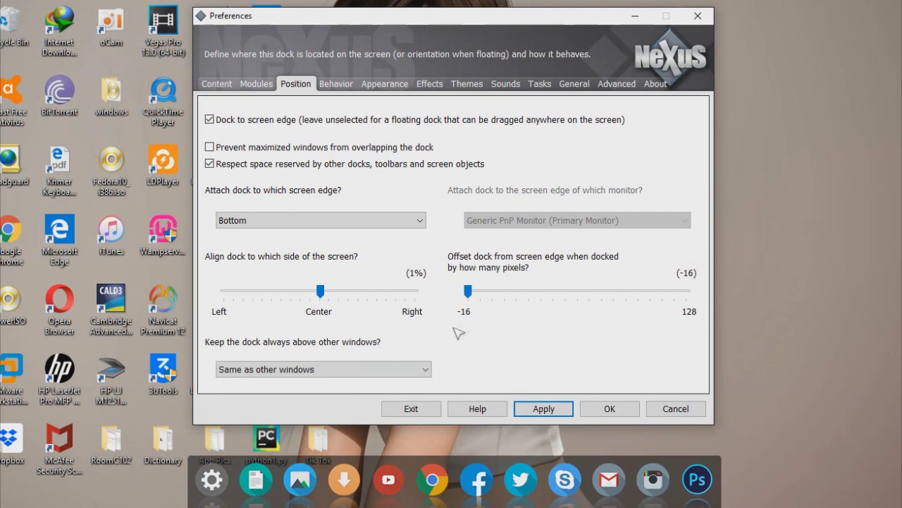
# Set the dock icon size to 62 pixels and apply it.
pyautogui.click(337, 85)
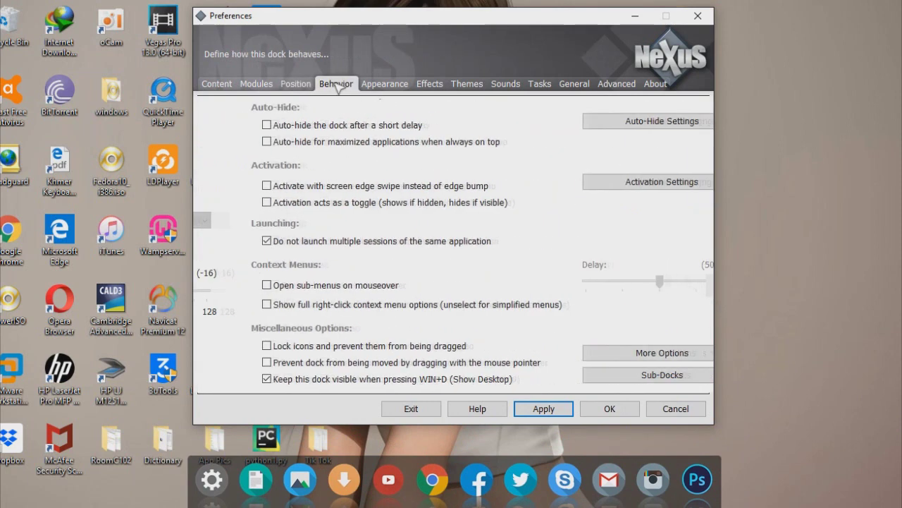
pyautogui.click(381, 86)
pyautogui.moveTo(266, 144); pyautogui.dragTo(275, 145)
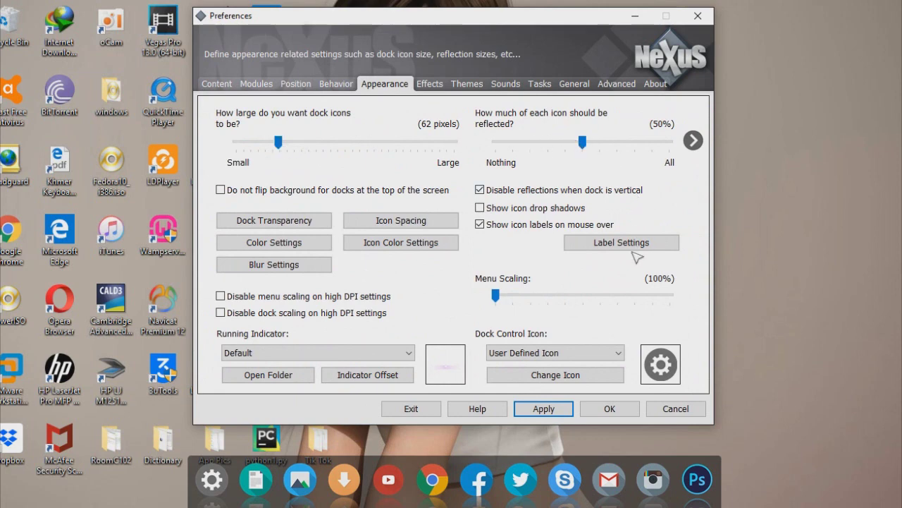
pyautogui.click(543, 408)
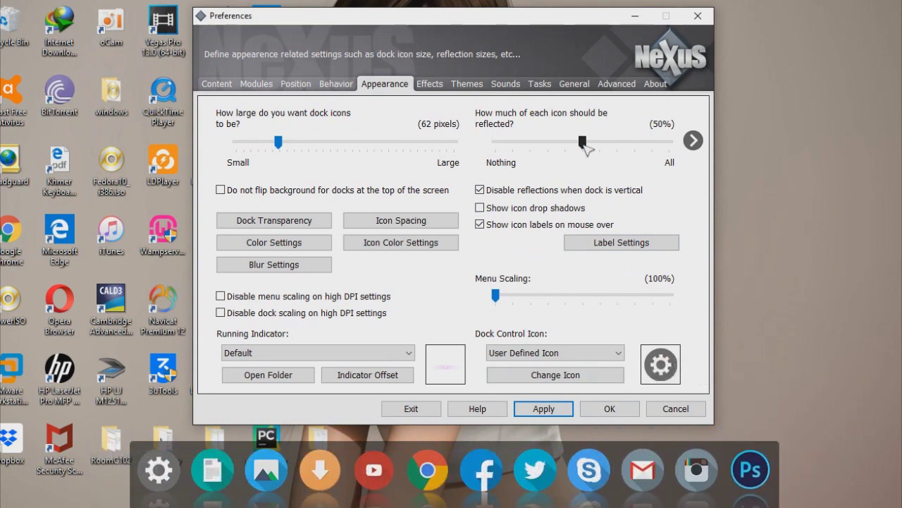
# Try an icon reflection of 71%, and apply a reflection of 33% instead.
pyautogui.moveTo(585, 144); pyautogui.dragTo(621, 145)
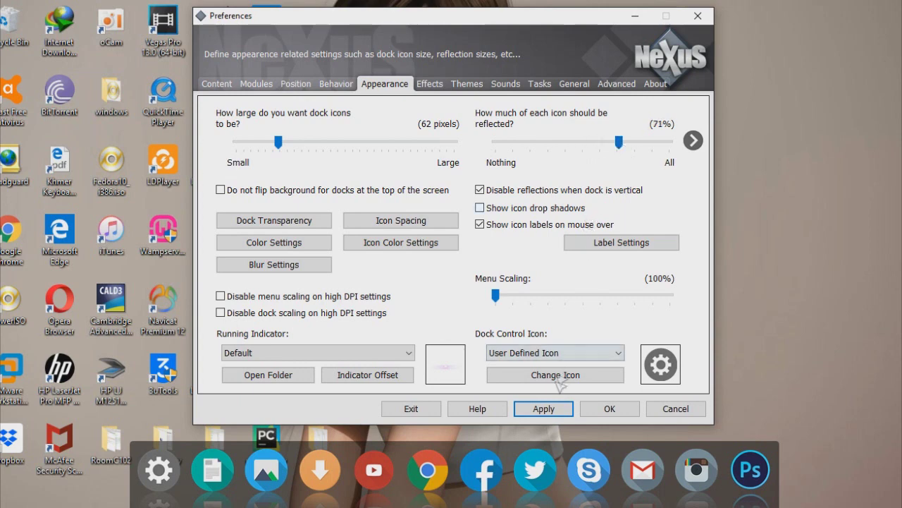
pyautogui.click(544, 411)
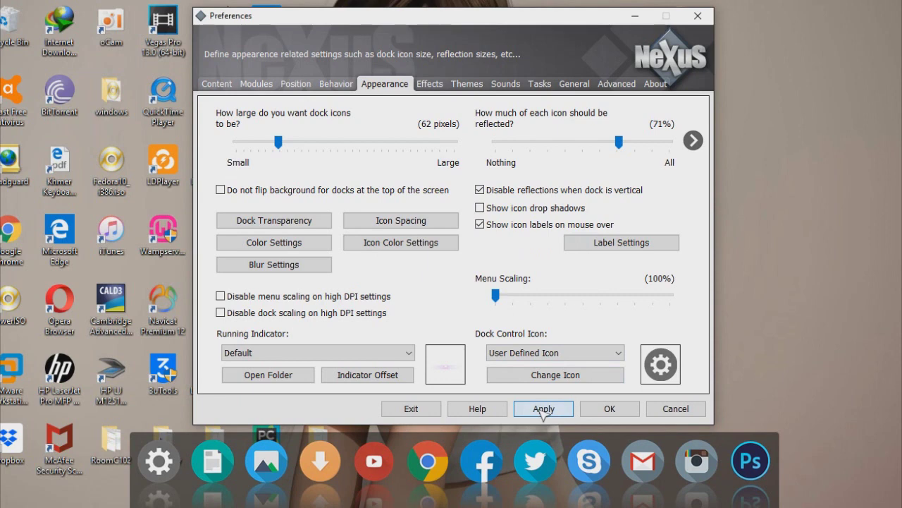
pyautogui.moveTo(619, 145); pyautogui.dragTo(554, 144)
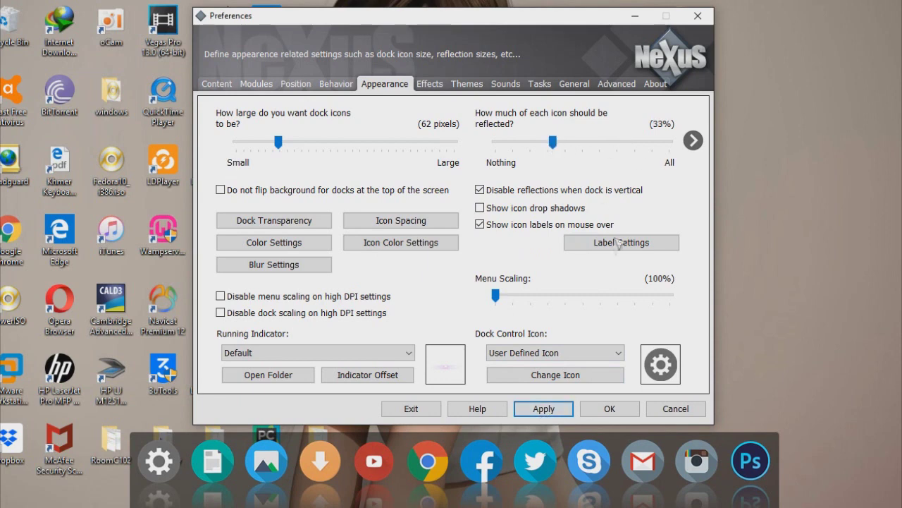
pyautogui.click(543, 411)
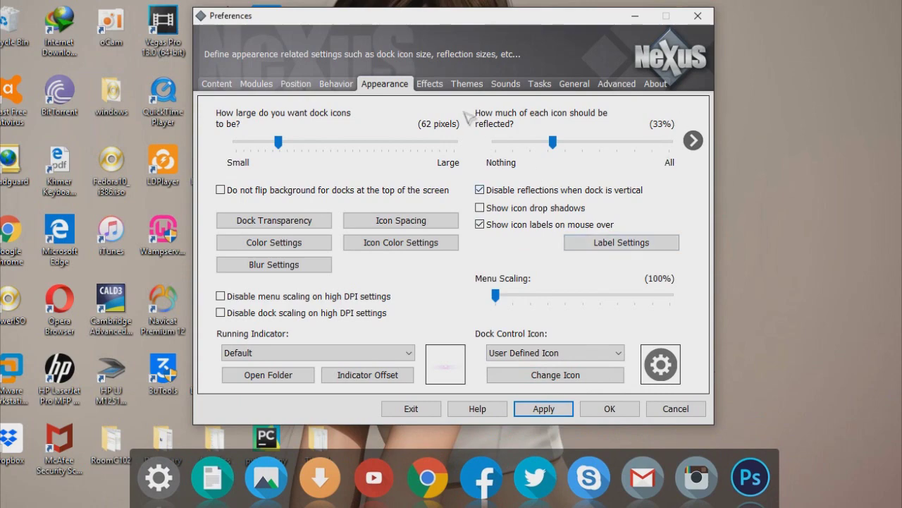
# Check the dock's effect options, and preview the White Metal, White, Yellow Steel, Windows10Nx and TrIbAl themes.
pyautogui.click(432, 85)
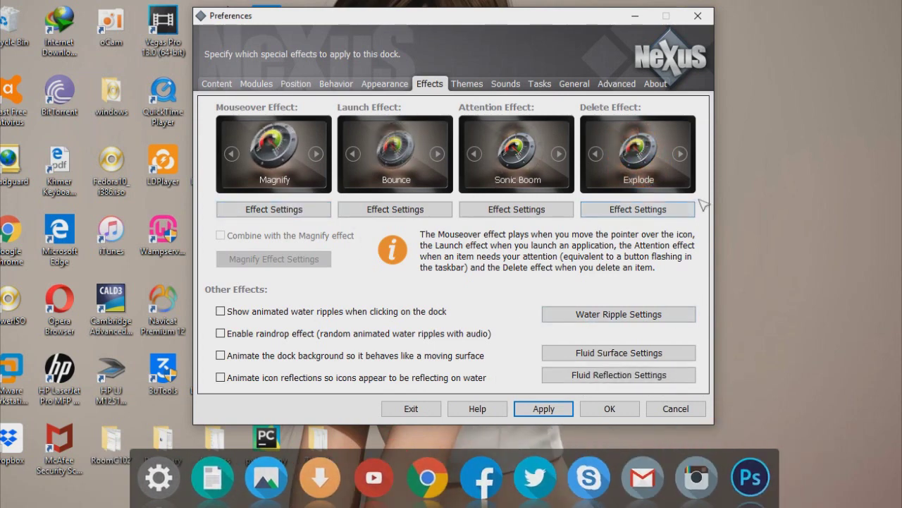
pyautogui.click(469, 84)
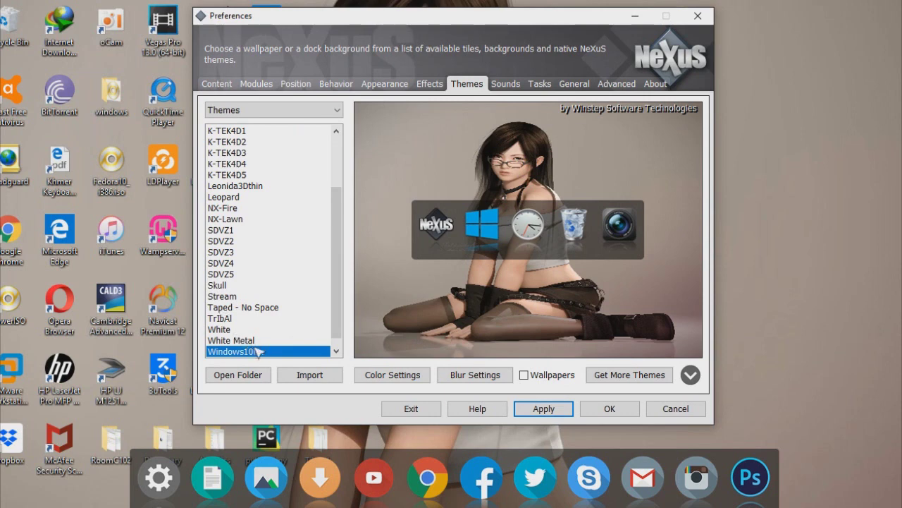
pyautogui.click(238, 341)
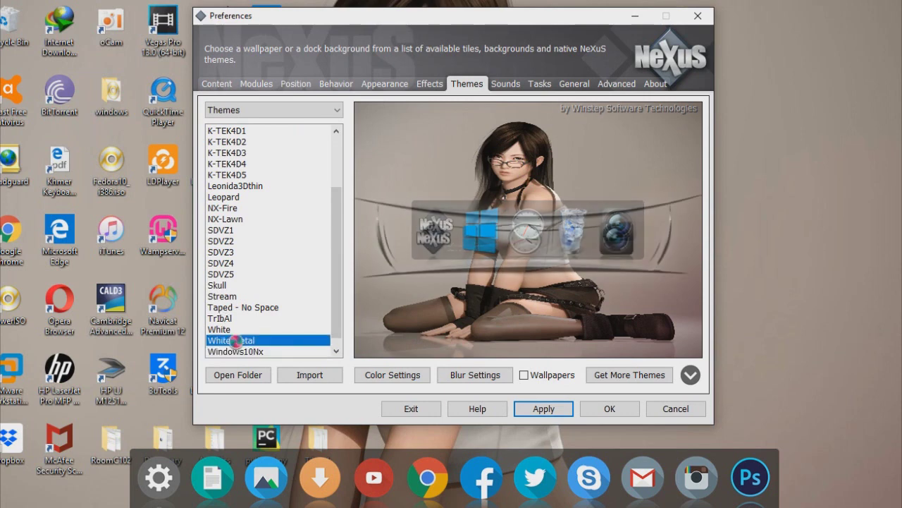
pyautogui.click(236, 330)
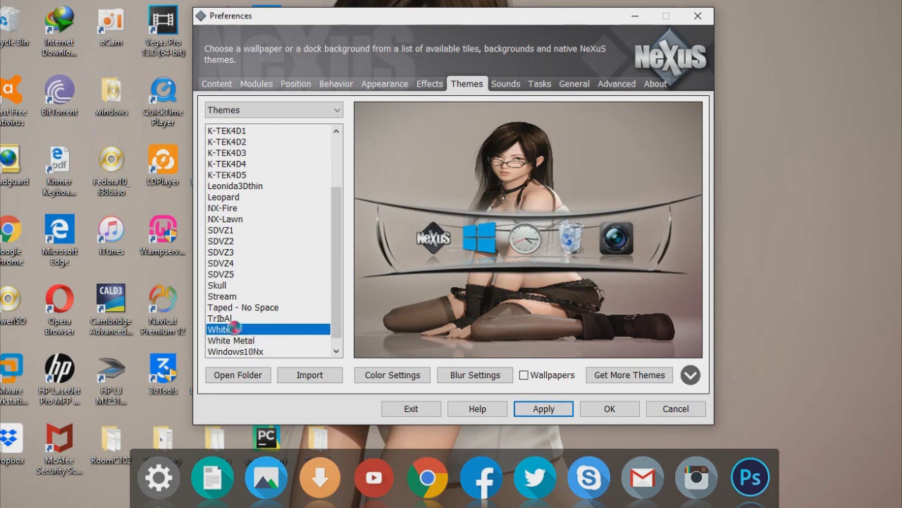
pyautogui.click(337, 350)
pyautogui.click(240, 351)
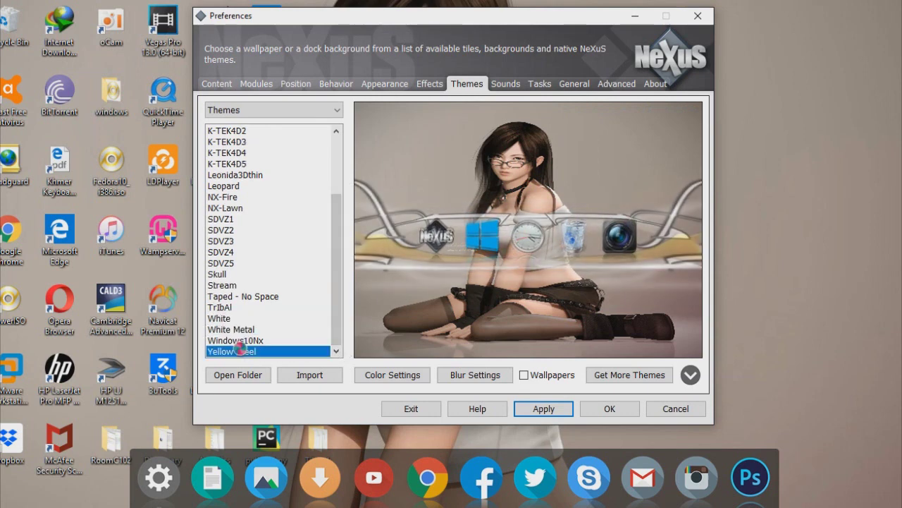
pyautogui.click(239, 340)
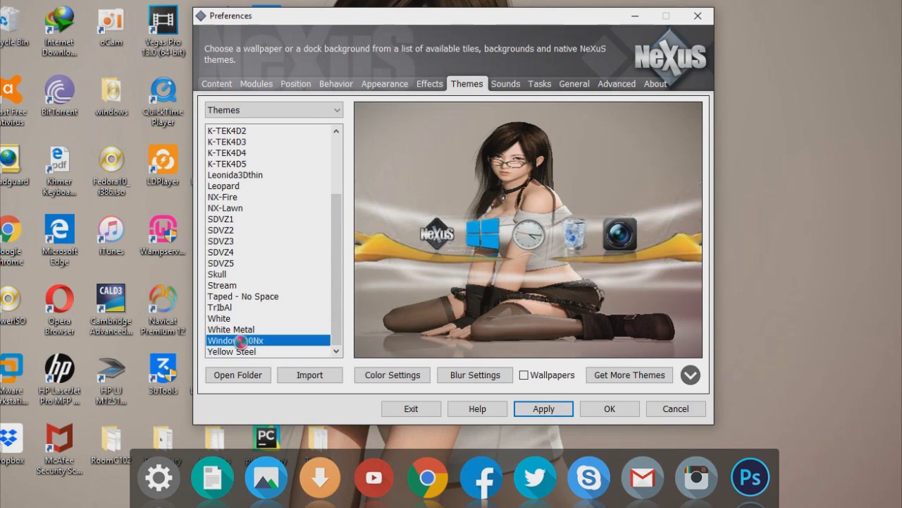
pyautogui.click(244, 329)
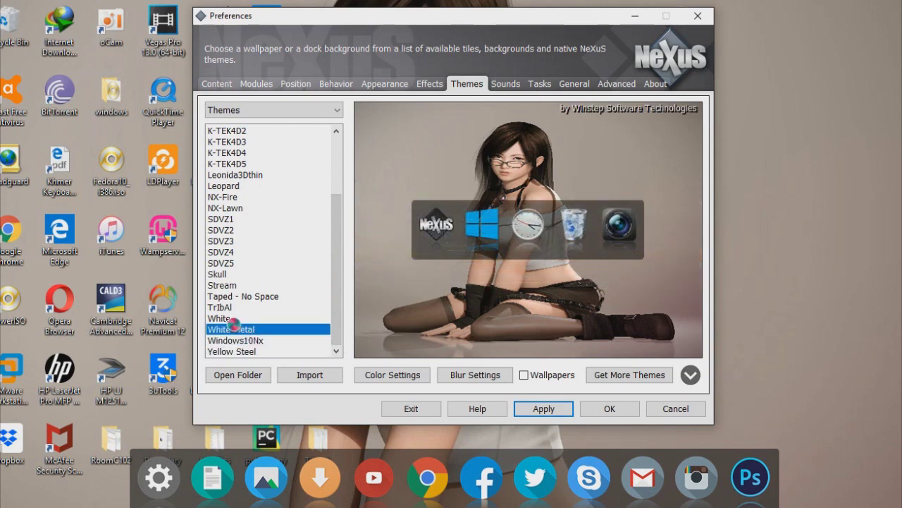
pyautogui.click(227, 318)
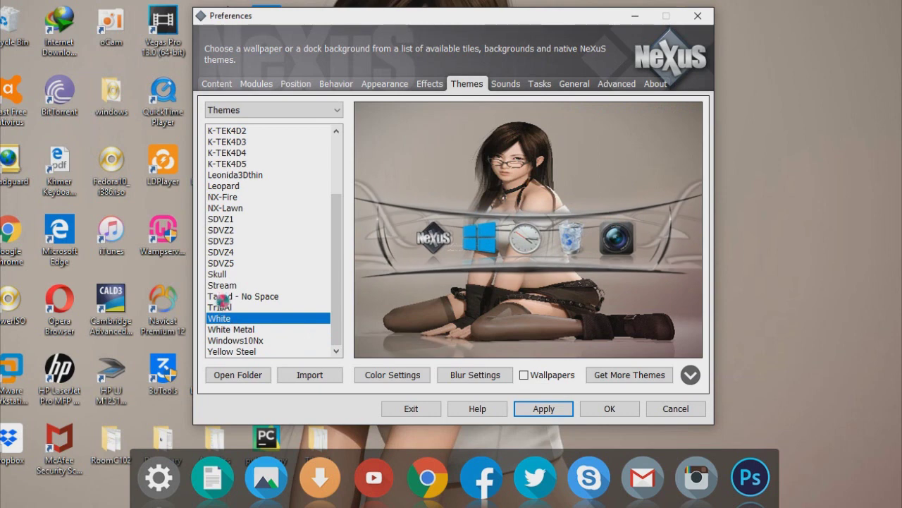
pyautogui.click(226, 308)
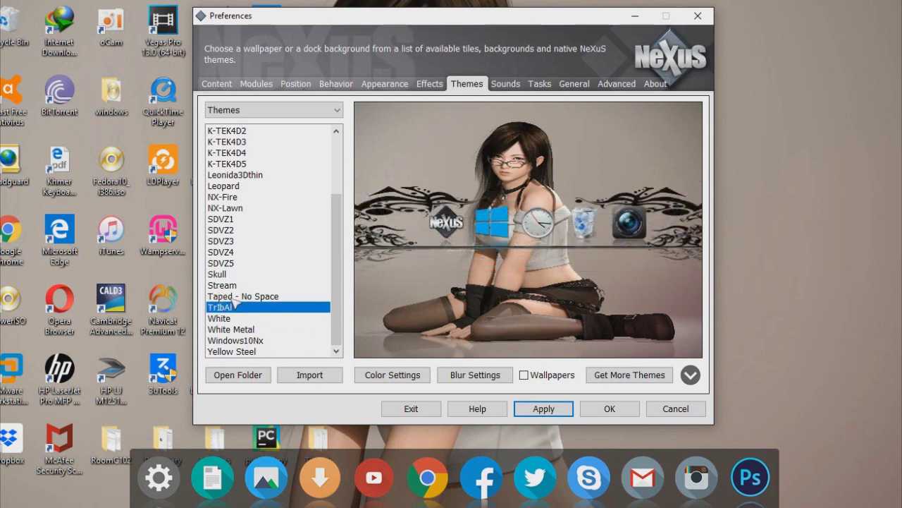
# Preview the Taped - No Space, Stream, Skull, SDVZ5 and SDVZ4 dock themes.
pyautogui.click(235, 297)
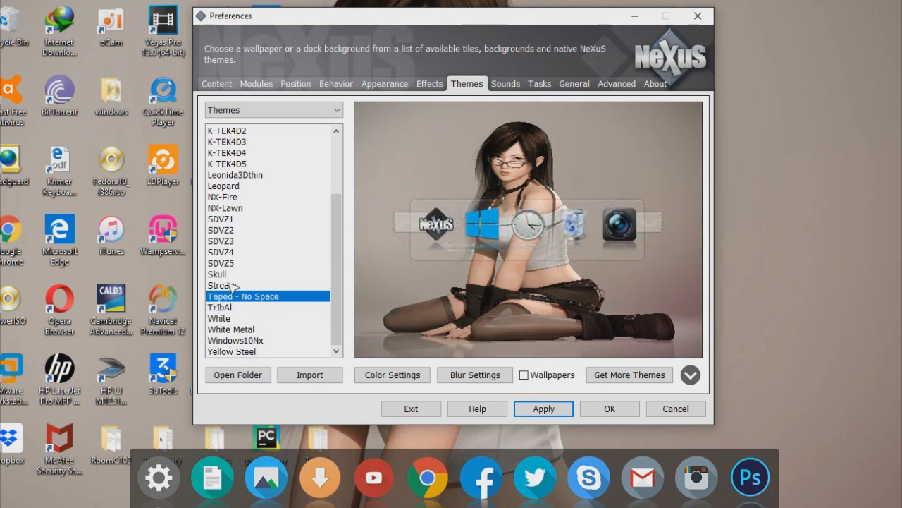
pyautogui.click(226, 284)
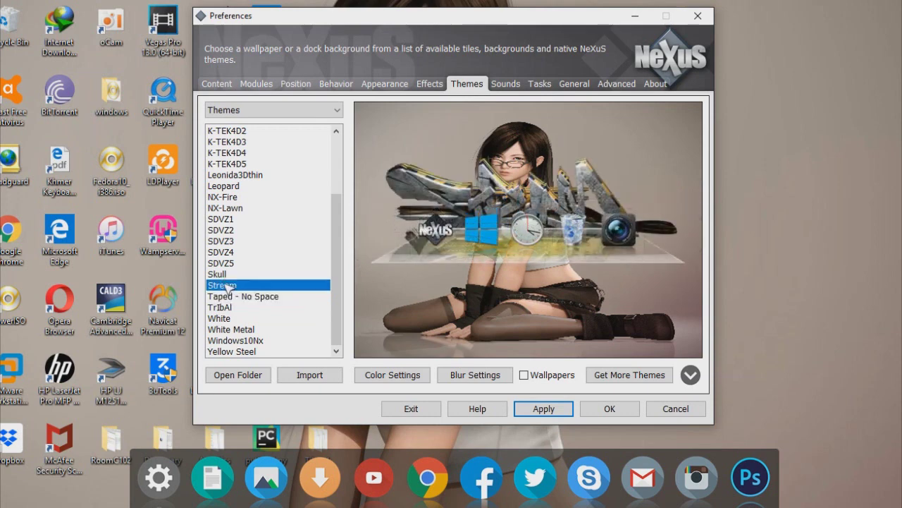
pyautogui.click(224, 296)
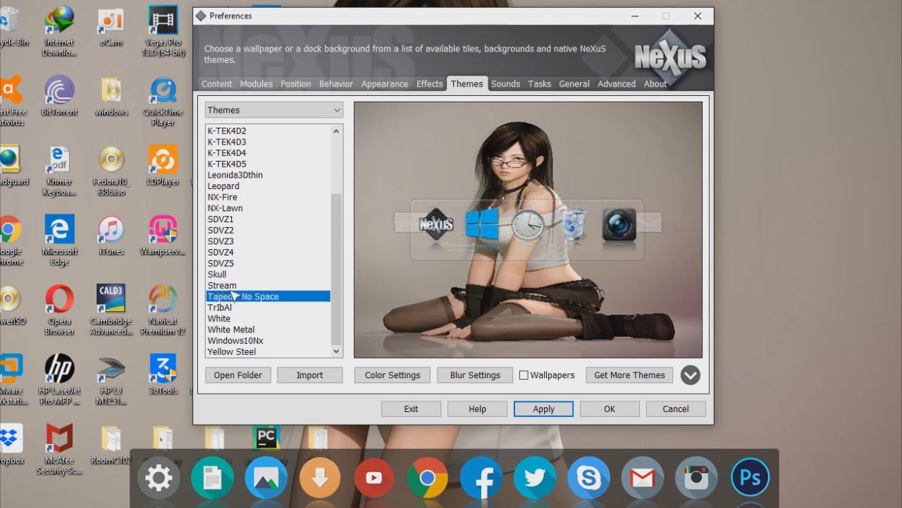
pyautogui.click(227, 285)
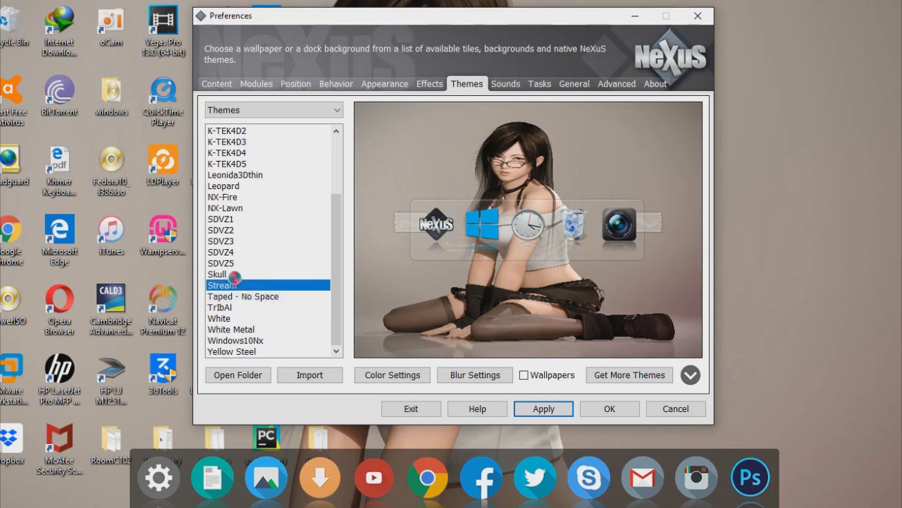
pyautogui.click(225, 274)
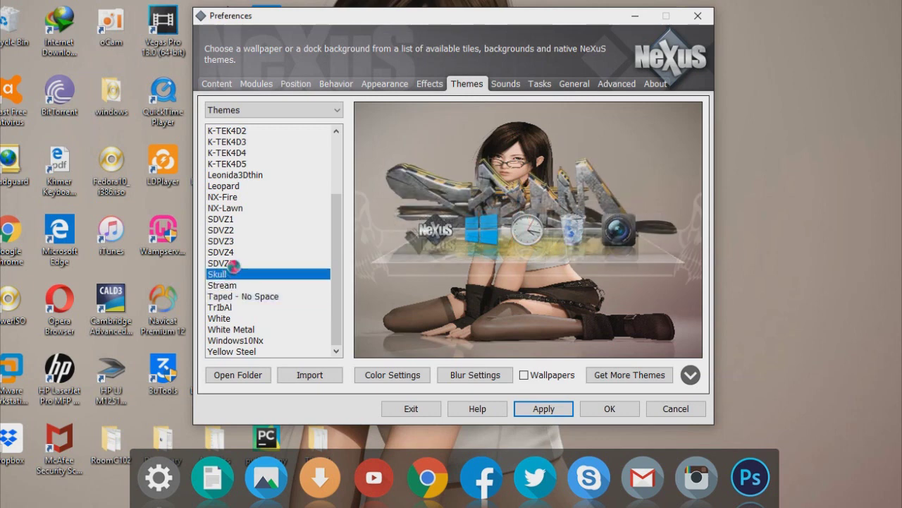
pyautogui.click(232, 263)
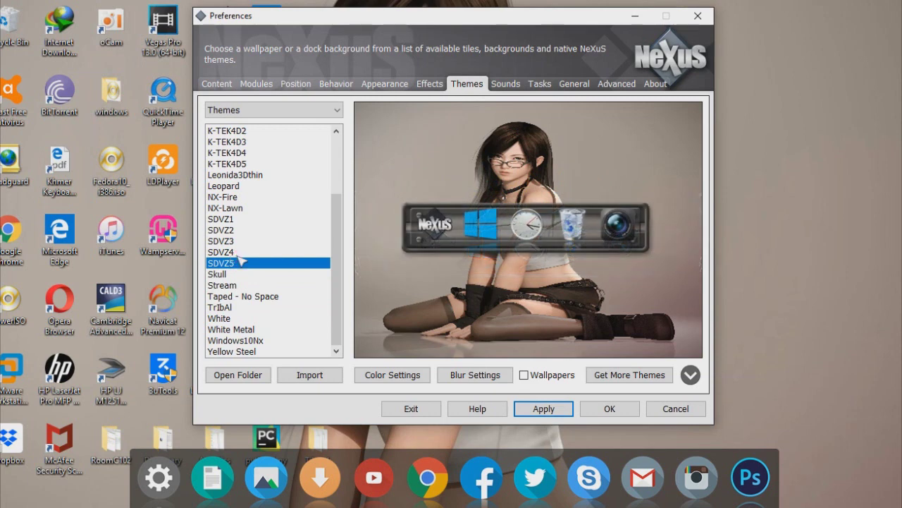
pyautogui.click(237, 252)
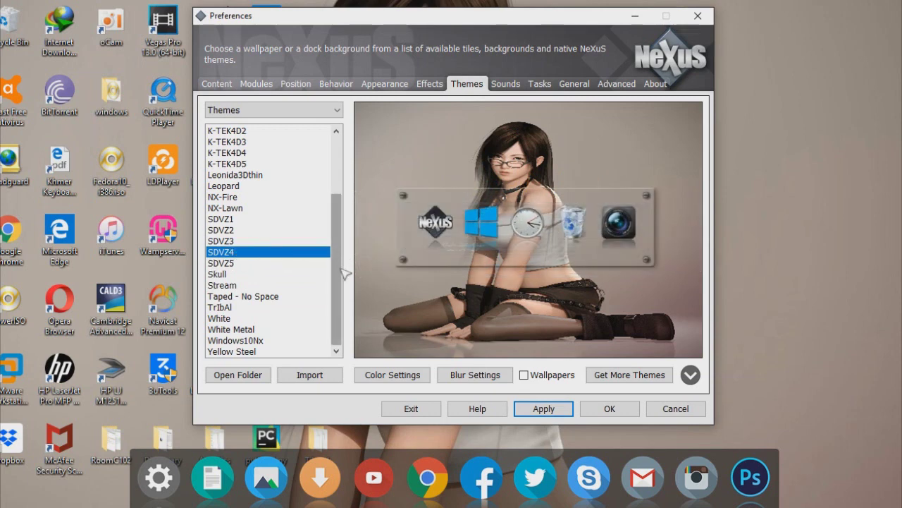
# Preview the Aero LowRes, Blue Abstract, Brisa, Cabal Xtreme, Elegant Abstract and Elegant Green dock themes.
pyautogui.moveTo(338, 256); pyautogui.dragTo(365, 208)
pyautogui.click(253, 130)
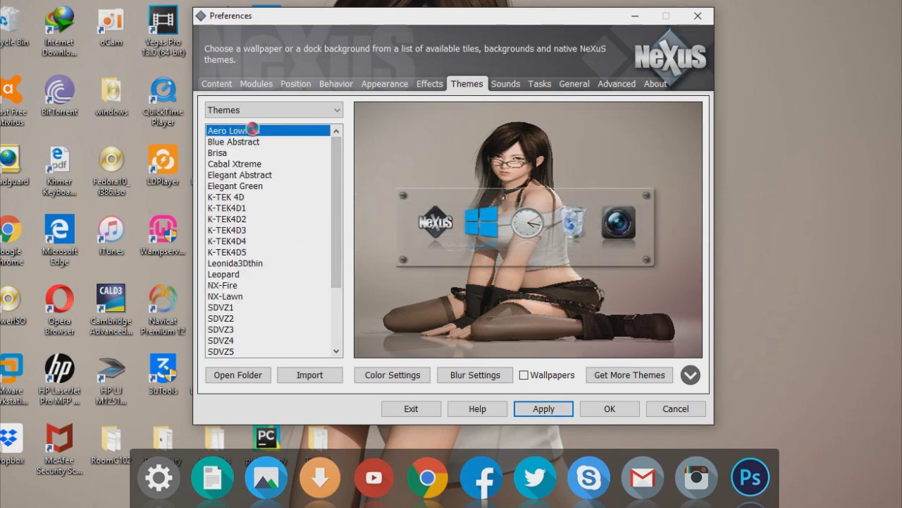
pyautogui.click(252, 141)
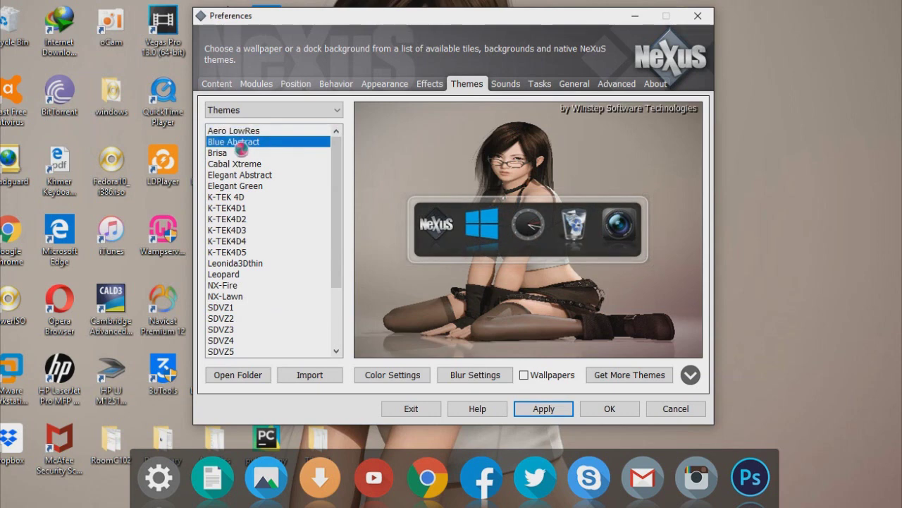
pyautogui.click(232, 152)
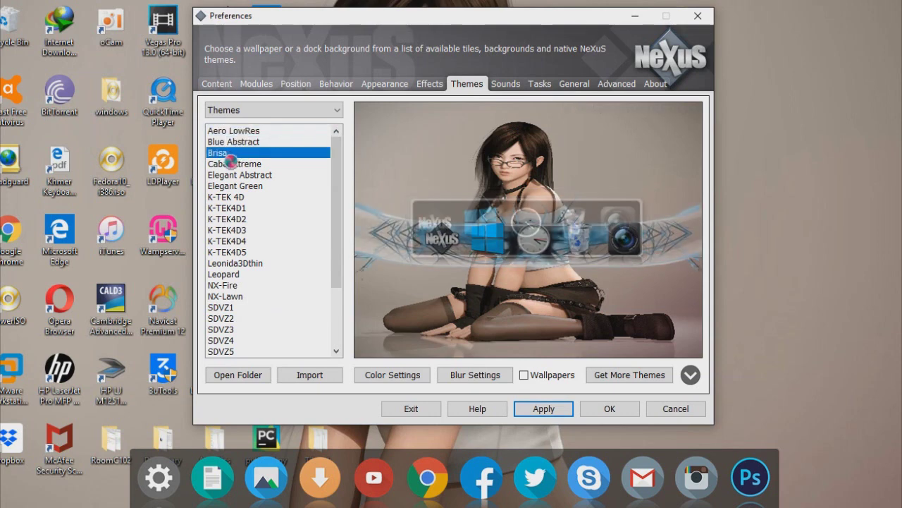
pyautogui.click(238, 165)
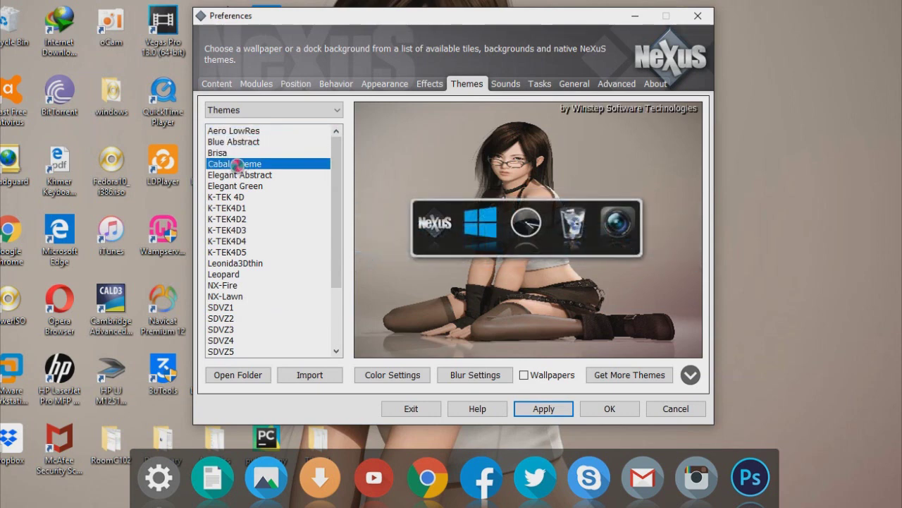
pyautogui.click(237, 175)
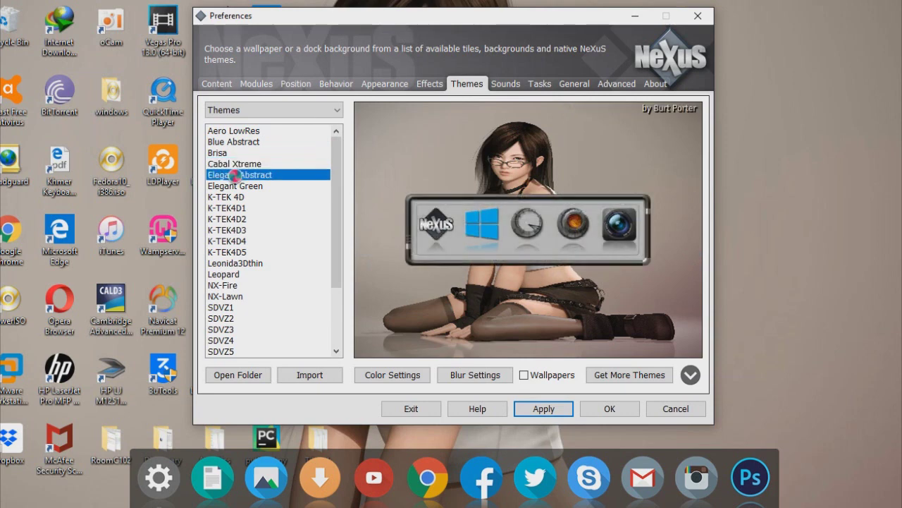
pyautogui.click(238, 187)
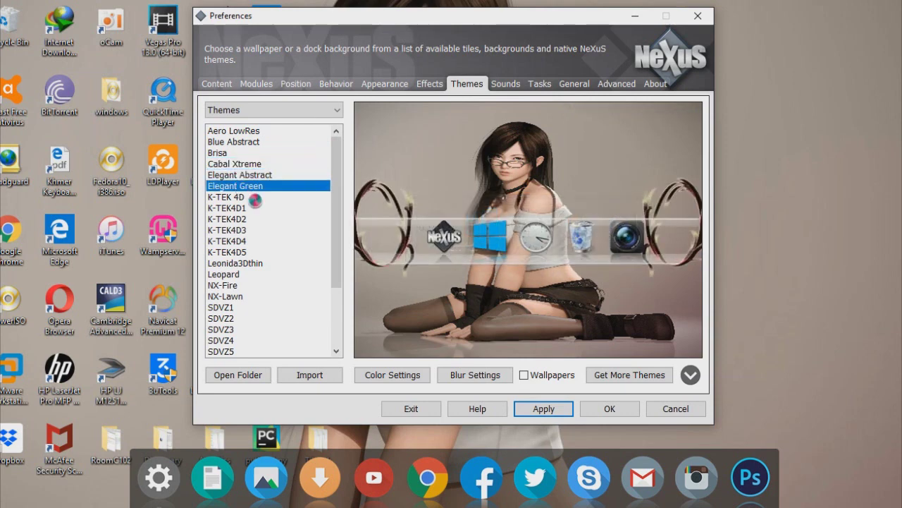
# Compare the previews of the K-TEK 4D, K-TEK4D1 and K-TEK4D2 dock themes.
pyautogui.click(241, 198)
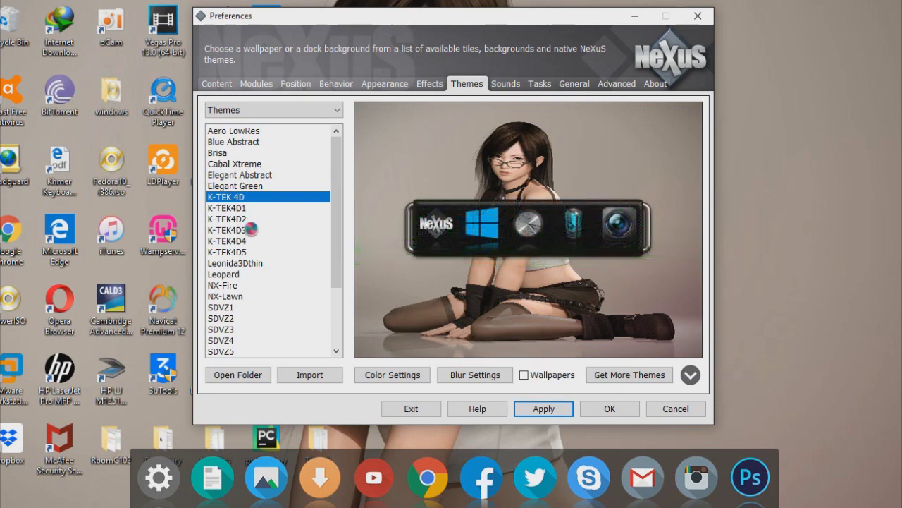
pyautogui.click(242, 210)
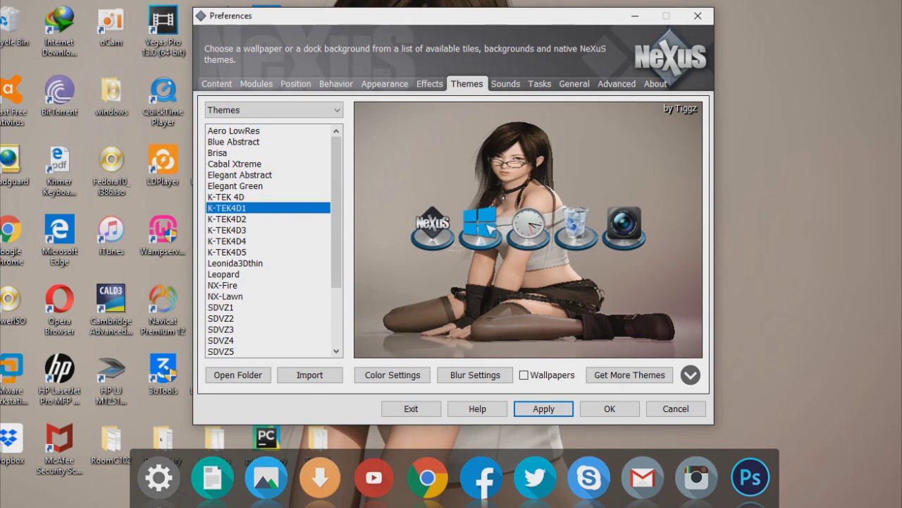
pyautogui.click(239, 220)
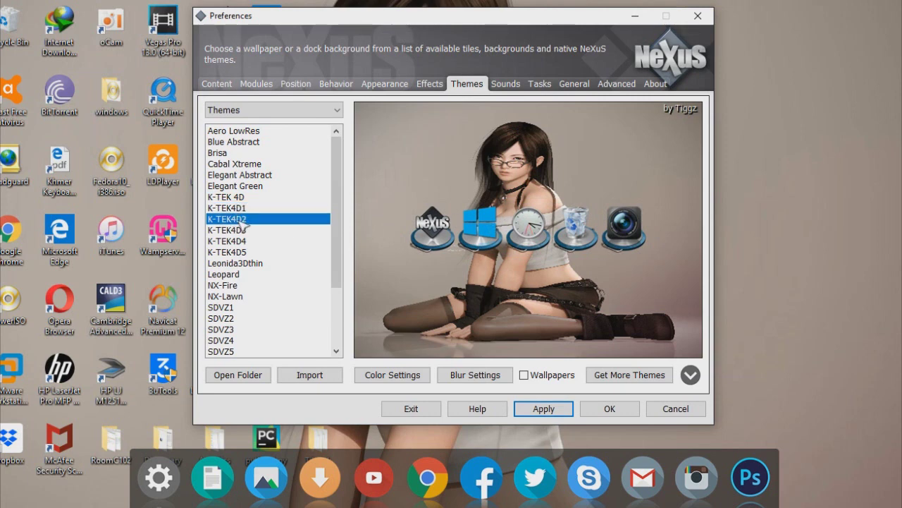
pyautogui.click(246, 209)
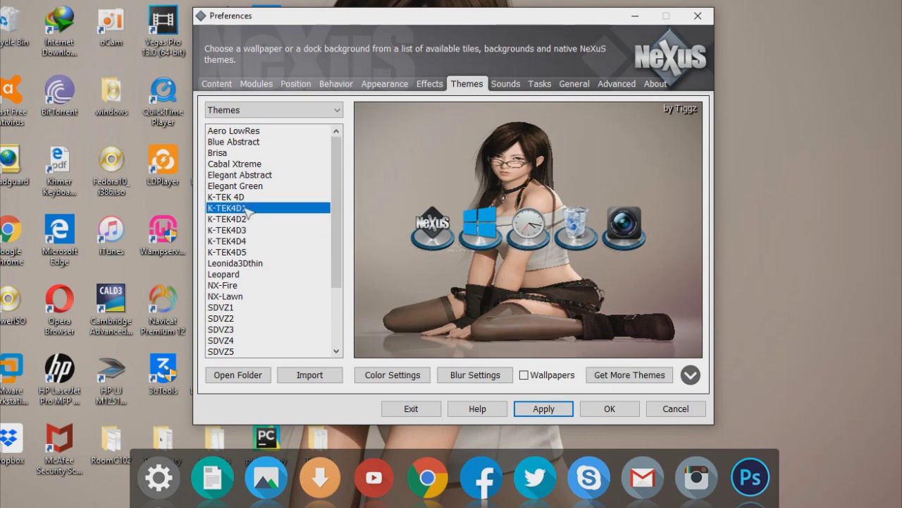
pyautogui.click(245, 198)
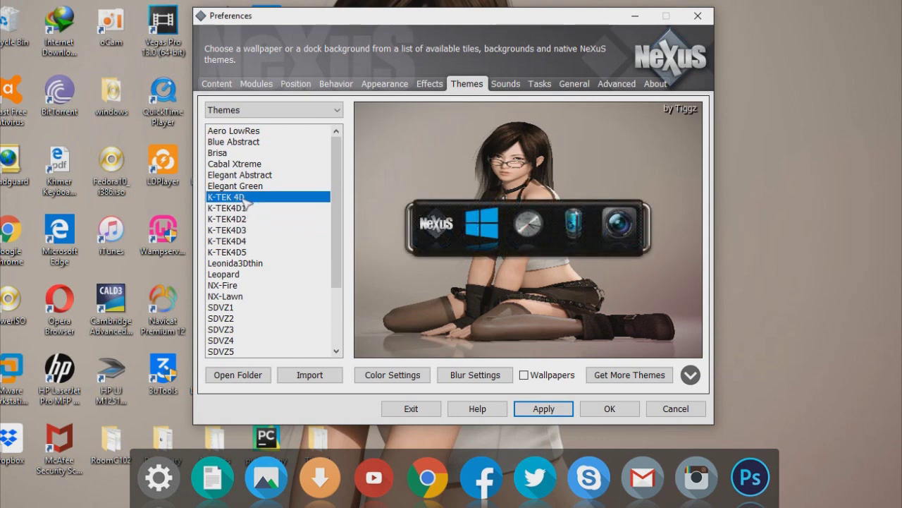
# Try the K-TEK4D3 theme, and apply the Leopard theme to the dock instead.
pyautogui.click(234, 231)
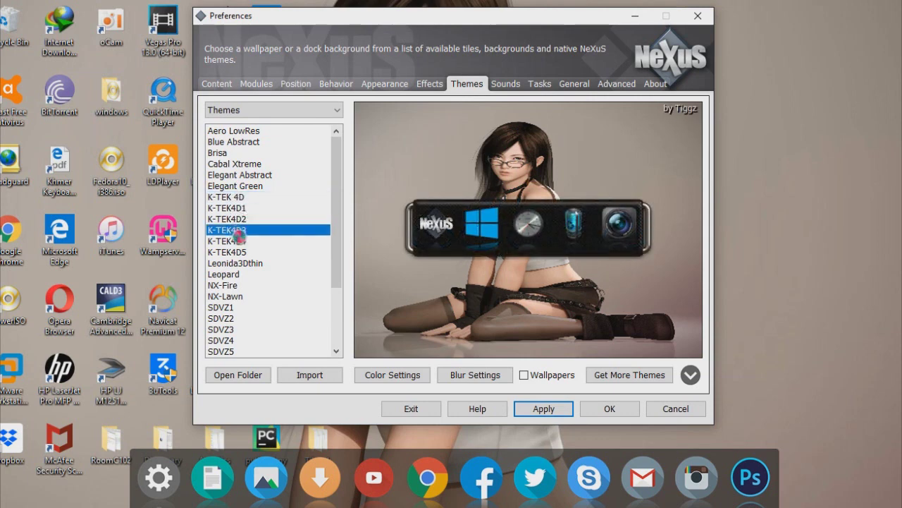
pyautogui.click(250, 274)
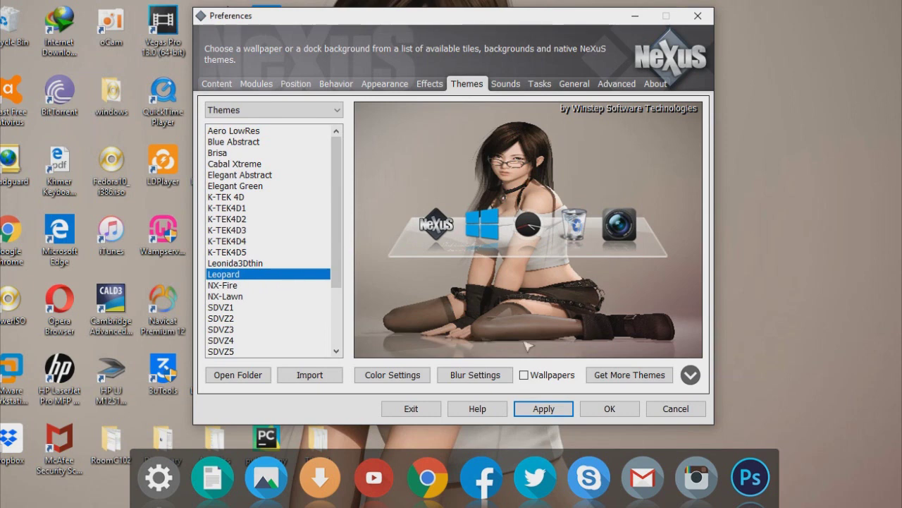
pyautogui.click(540, 413)
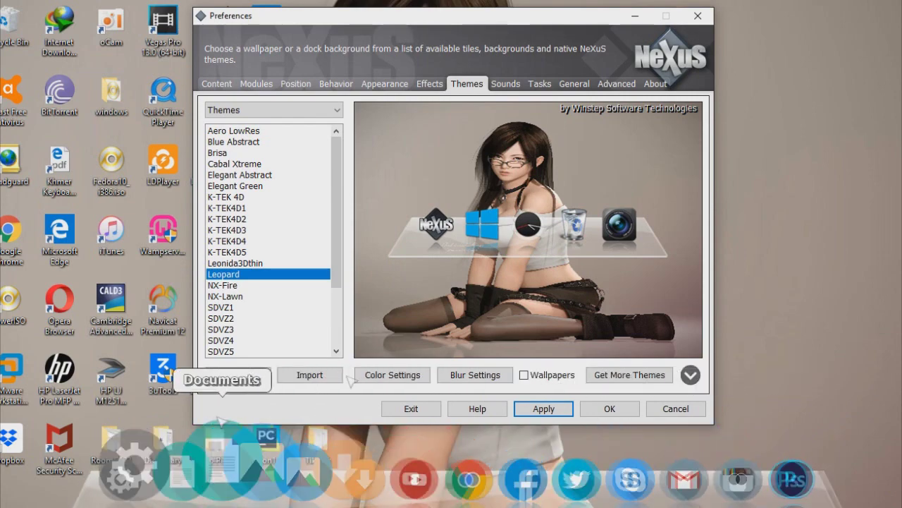
# Look through the sound scheme's event list and the settings for running tasks.
pyautogui.click(507, 84)
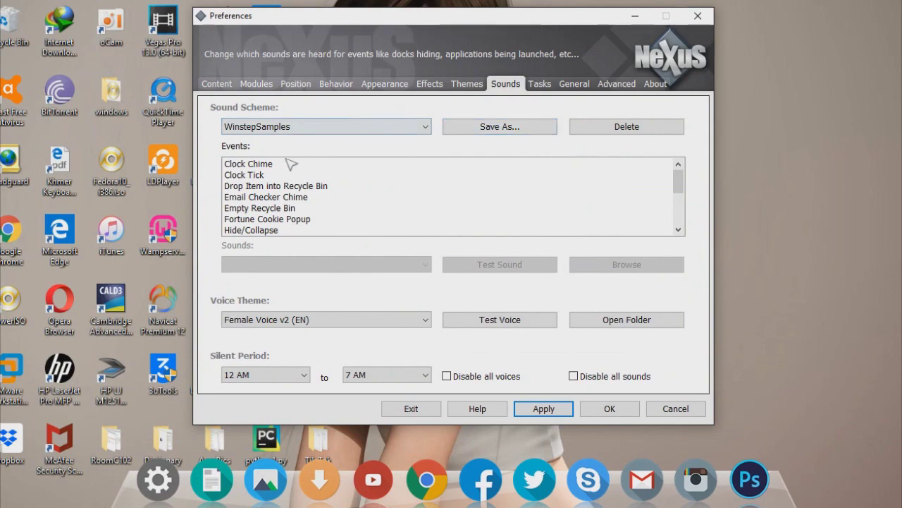
pyautogui.scroll(-3, 262, 178)
pyautogui.scroll(3, 292, 227)
pyautogui.scroll(-2, 296, 222)
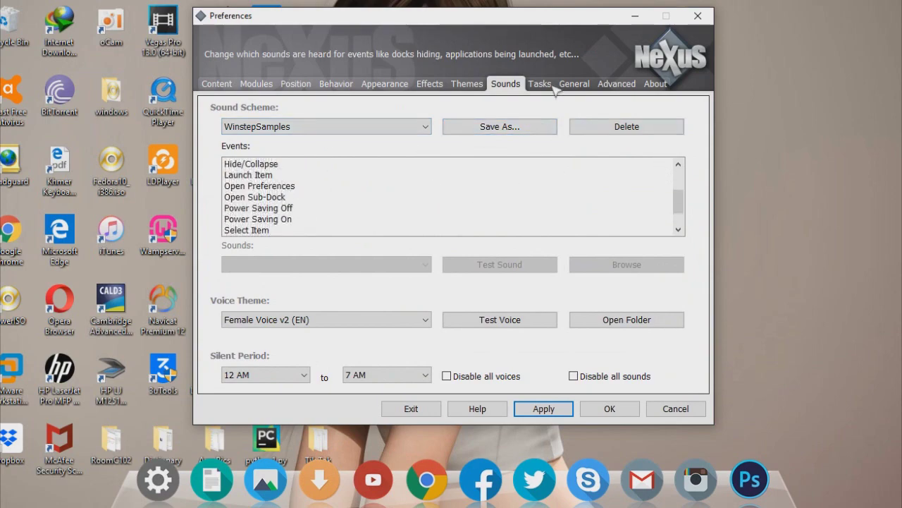
pyautogui.click(552, 83)
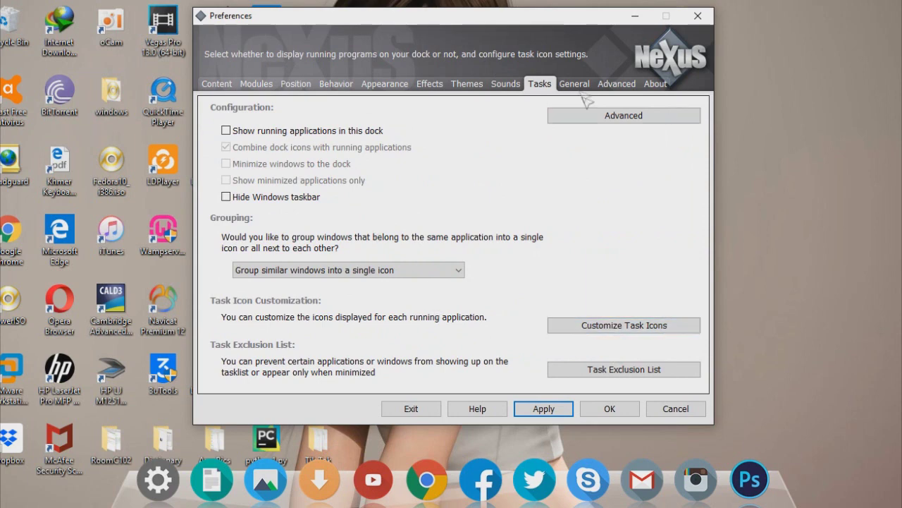
# Slow the dock's animation speed to 680 ms and apply the change.
pyautogui.click(577, 86)
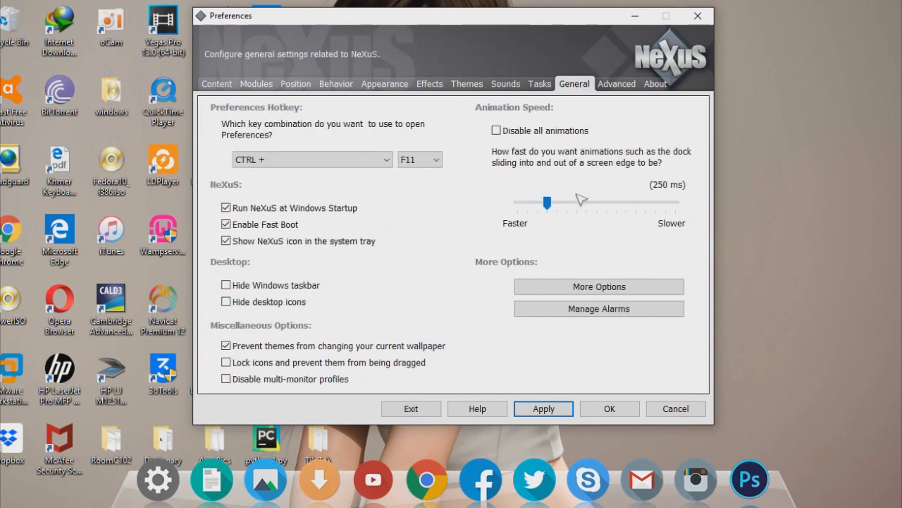
pyautogui.moveTo(552, 207); pyautogui.dragTo(558, 209)
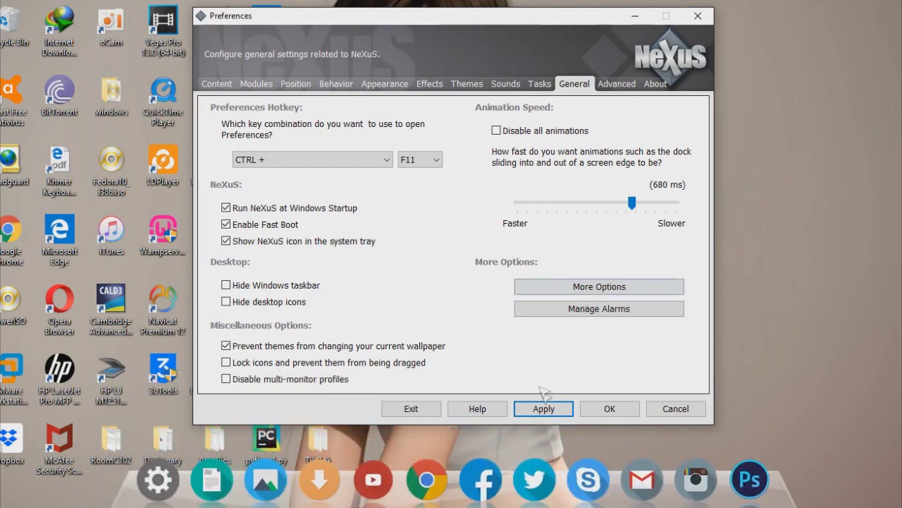
pyautogui.click(553, 414)
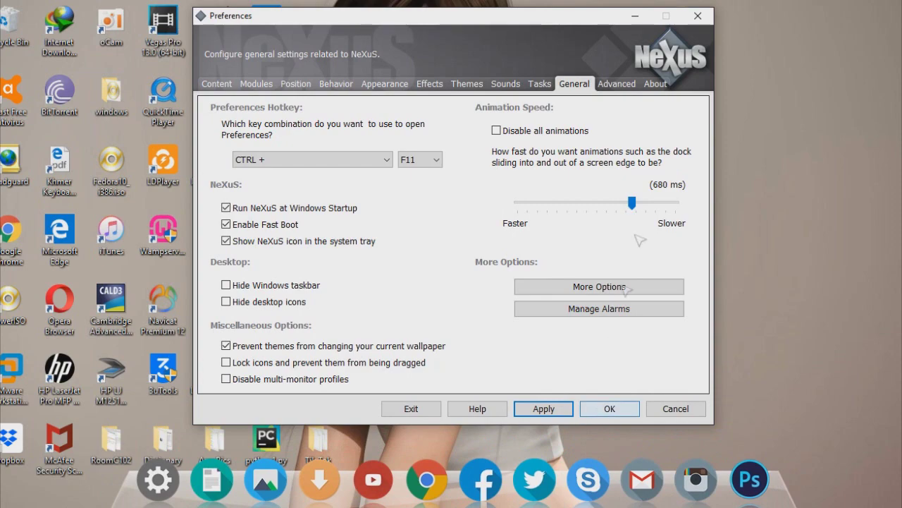
# Look over the advanced settings and version information, and close the dock preferences with the settings accepted.
pyautogui.click(633, 84)
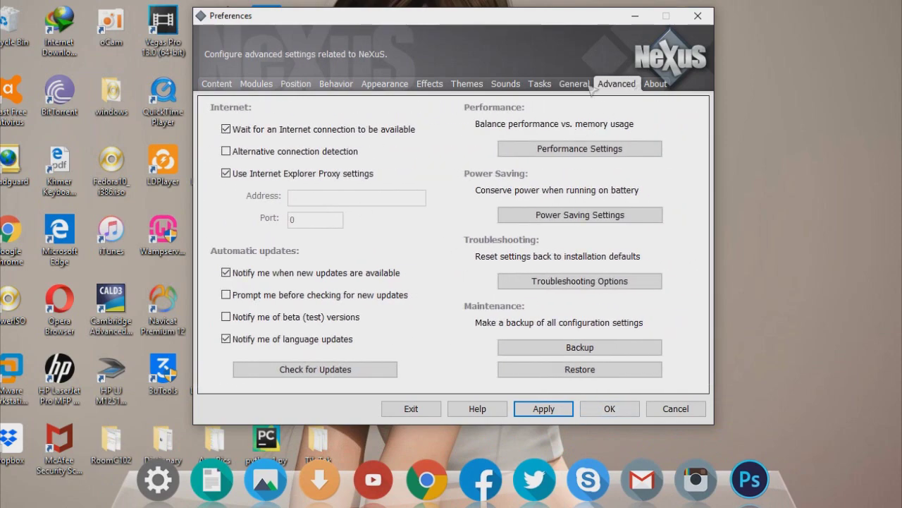
pyautogui.click(654, 84)
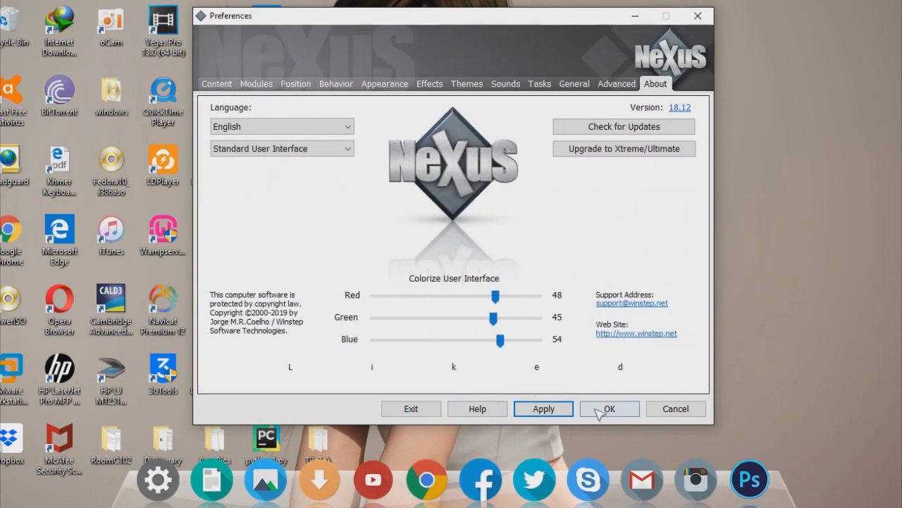
pyautogui.click(603, 408)
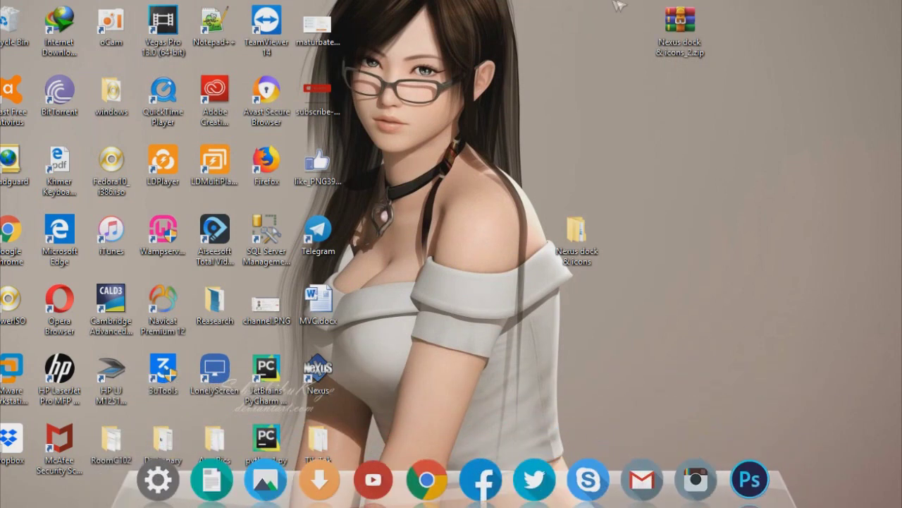
# Move the Nexus dock & icons_2.zip archive and the Nexus dock & icons folder beside the other desktop icons, and refresh the desktop.
pyautogui.moveTo(682, 23); pyautogui.dragTo(372, 24)
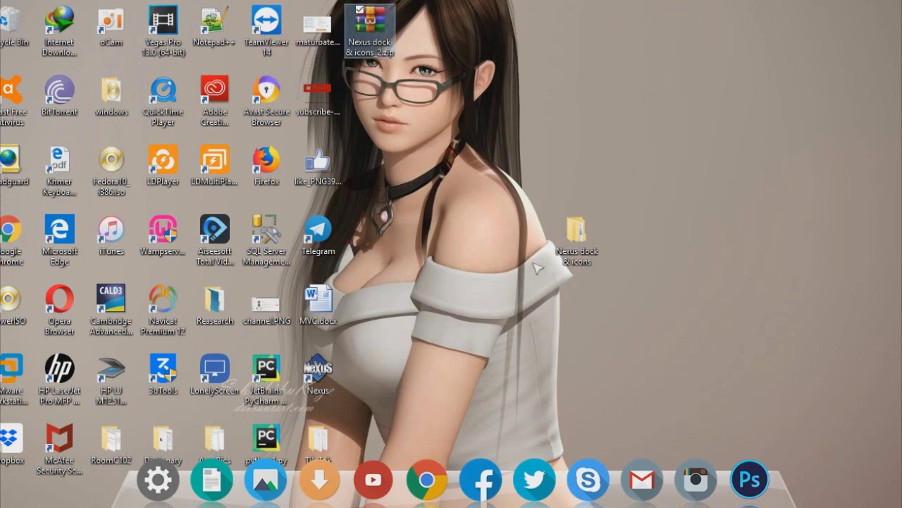
pyautogui.moveTo(605, 242); pyautogui.dragTo(399, 106)
pyautogui.rightClick(527, 51)
pyautogui.click(426, 92)
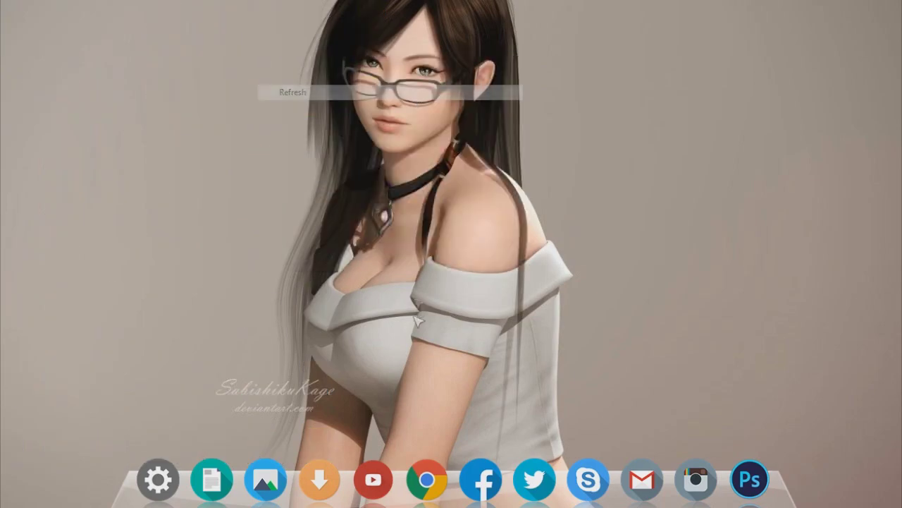
# Switch to Chrome, examine the Waveline skin's DeviantArt page with its feature list and download link, and minimize the browser.
pyautogui.click(428, 479)
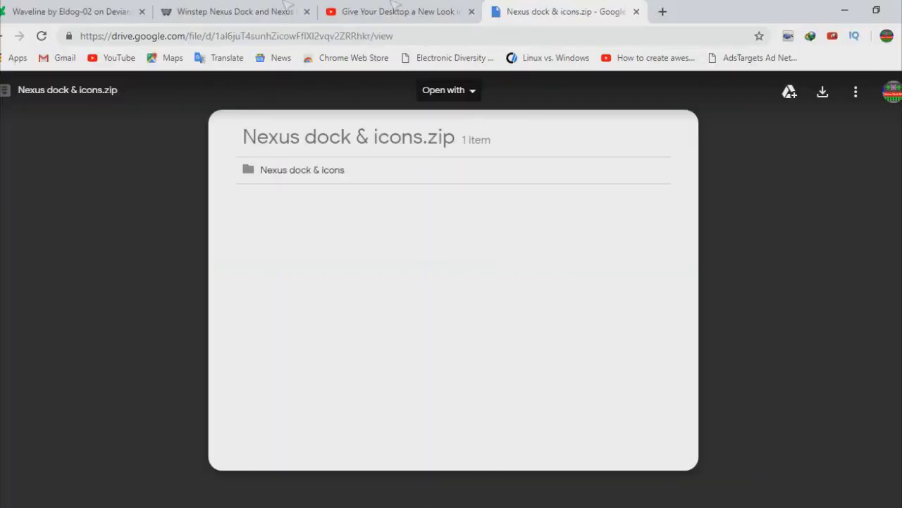
pyautogui.click(53, 7)
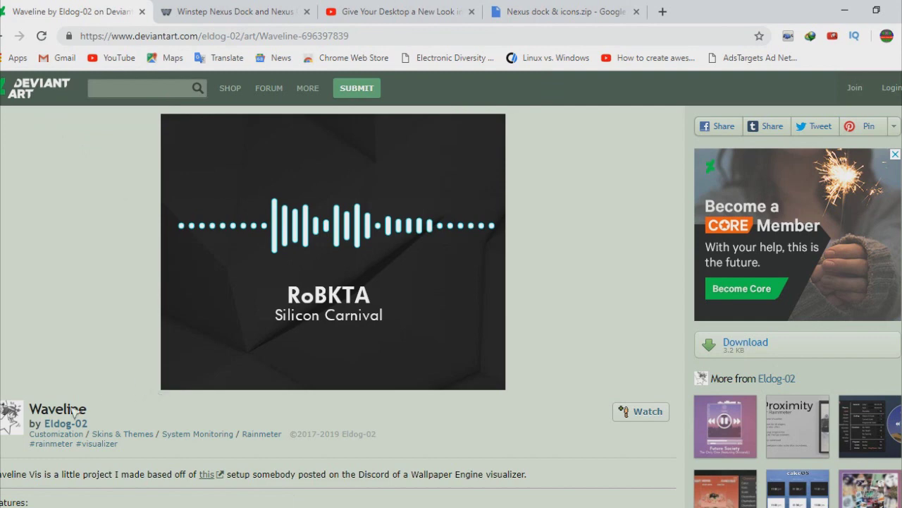
pyautogui.click(749, 351)
pyautogui.scroll(-4, 107, 409)
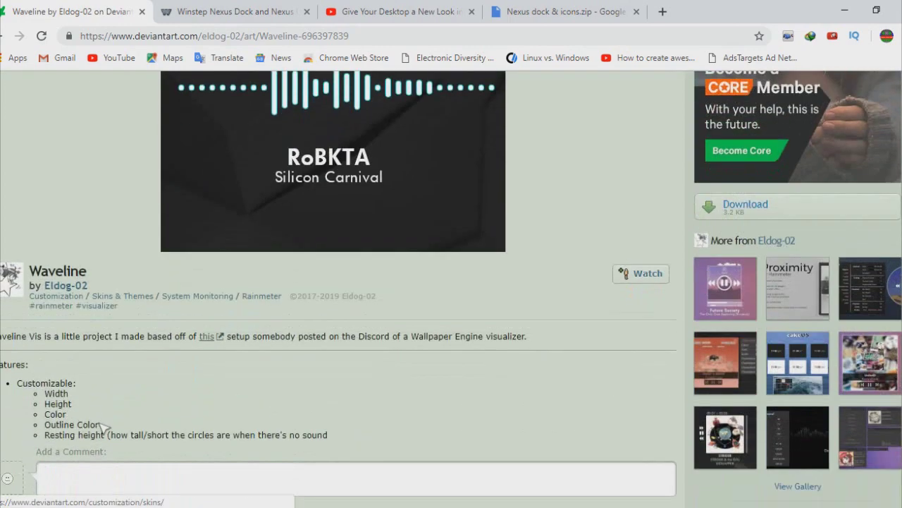
pyautogui.scroll(4, 113, 423)
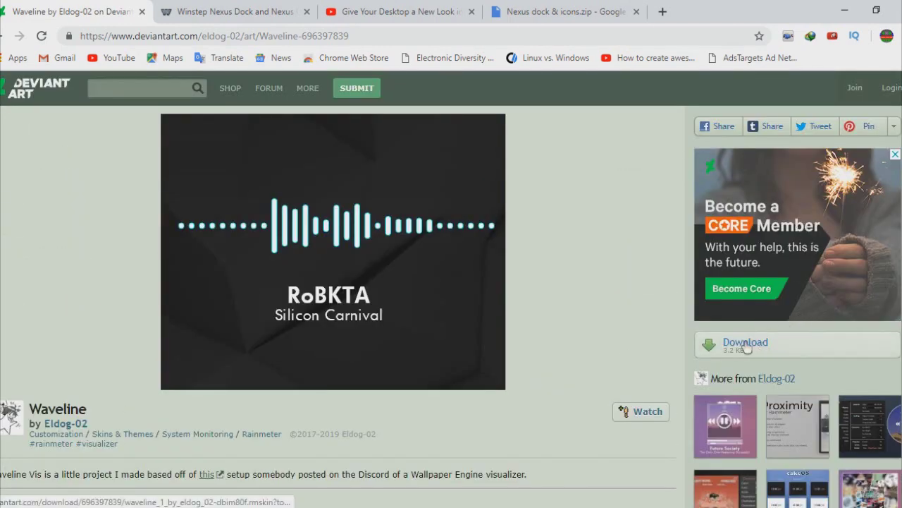
pyautogui.click(840, 10)
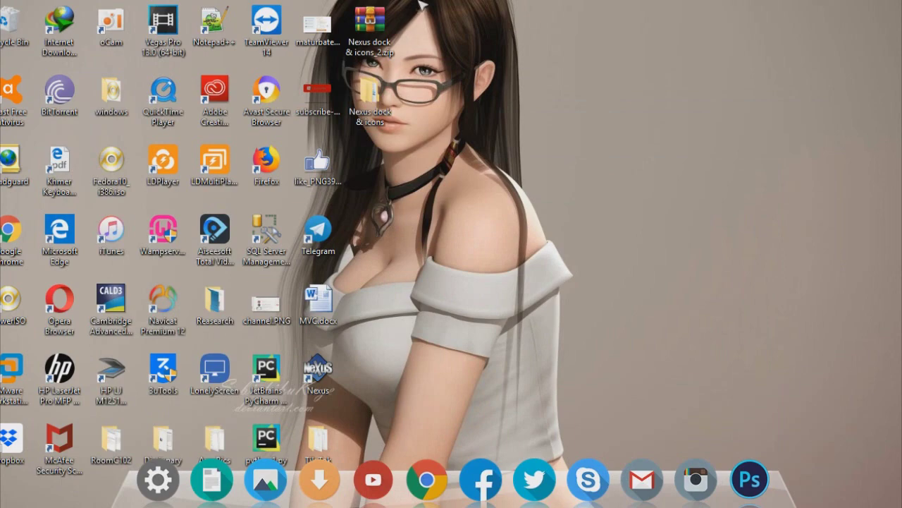
# Look for the Waveline .rmskin file in the Downloads folder in File Explorer, and minimize the window.
pyautogui.moveTo(169, 497)
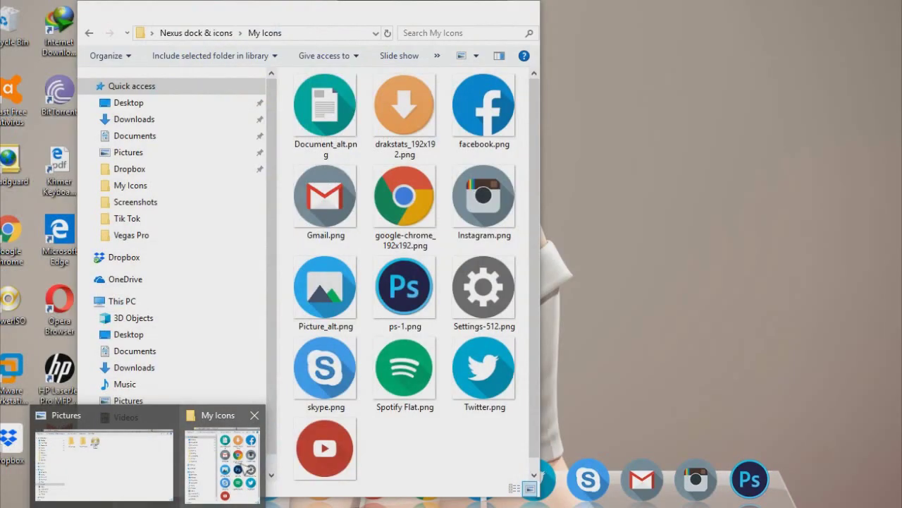
pyautogui.click(194, 417)
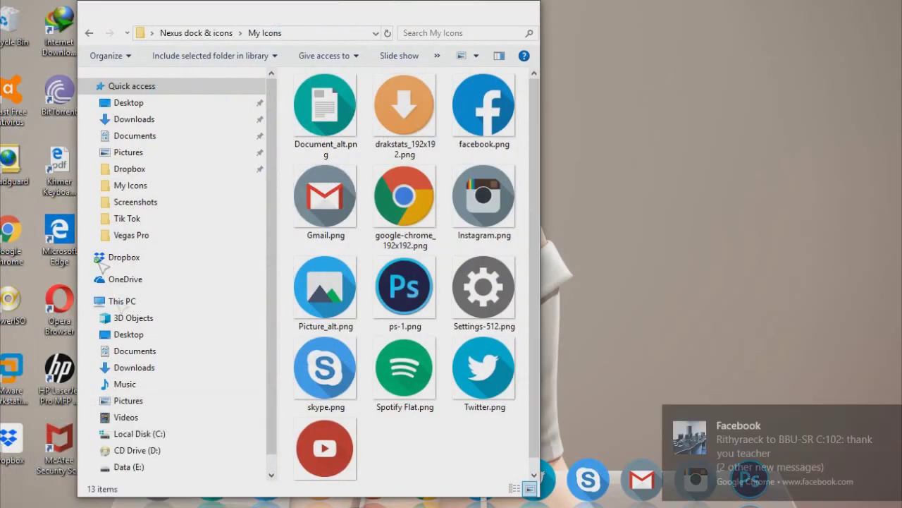
pyautogui.click(121, 135)
pyautogui.click(176, 120)
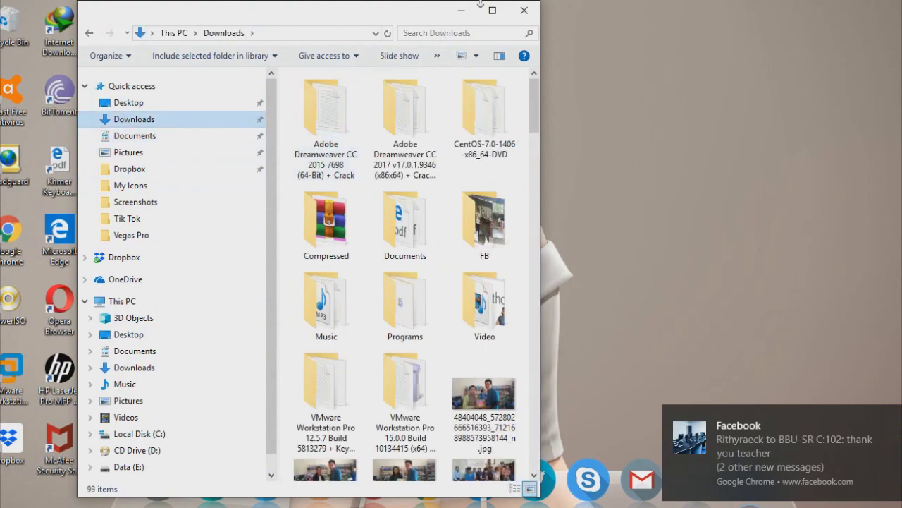
pyautogui.click(492, 11)
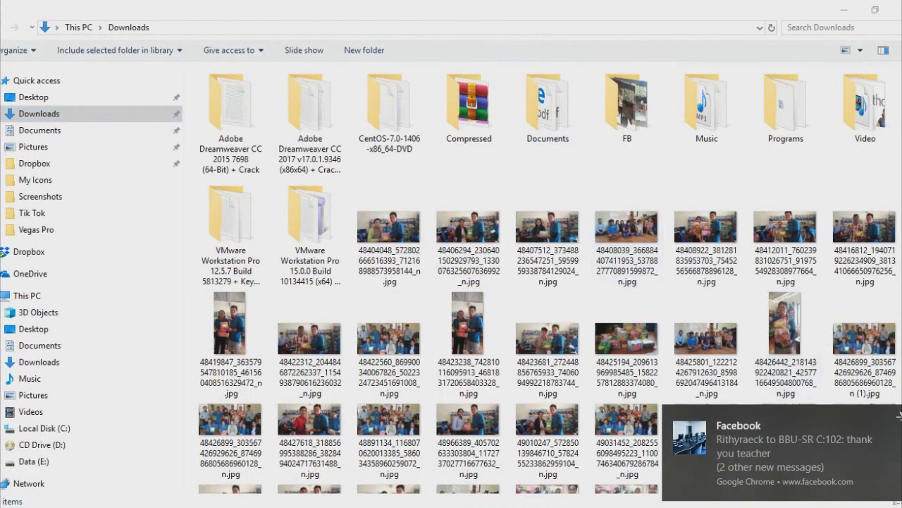
pyautogui.scroll(-3, 465, 177)
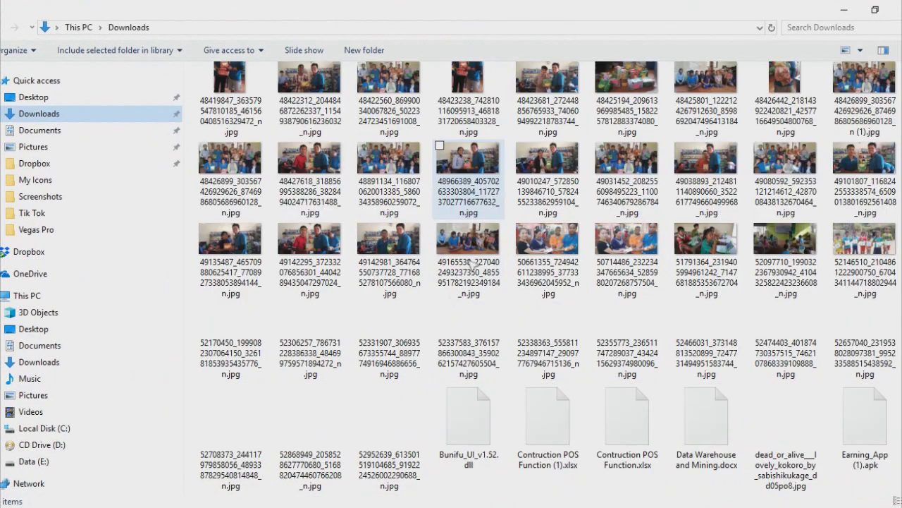
pyautogui.scroll(-5, 431, 346)
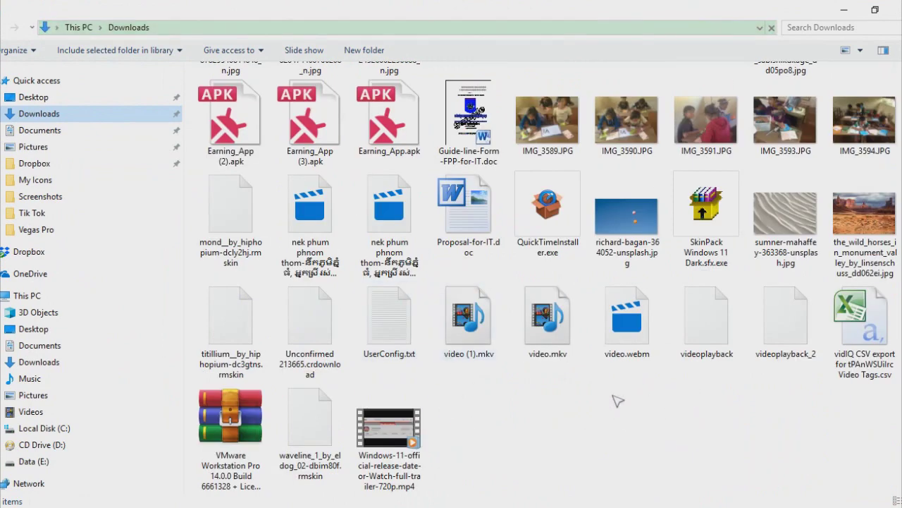
pyautogui.click(842, 8)
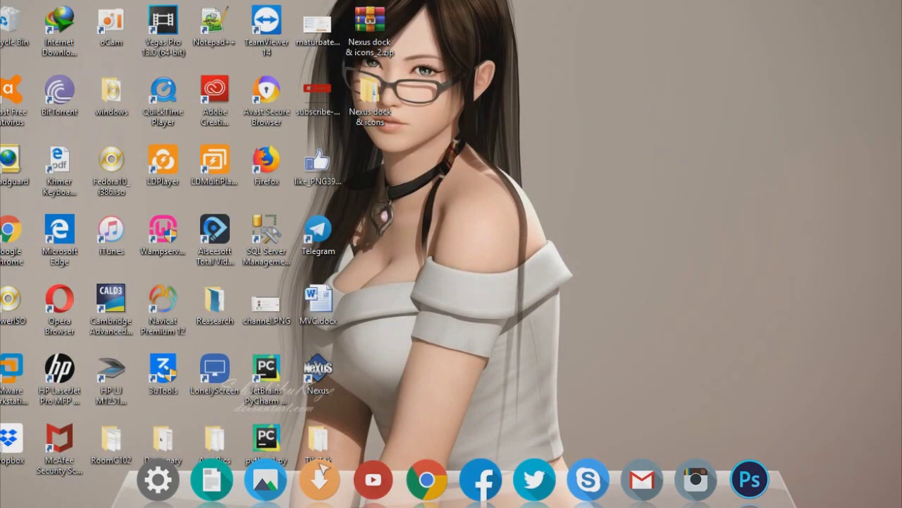
# Switch to Chrome and open rainmeter.net in a new tab.
pyautogui.click(426, 479)
pyautogui.click(662, 12)
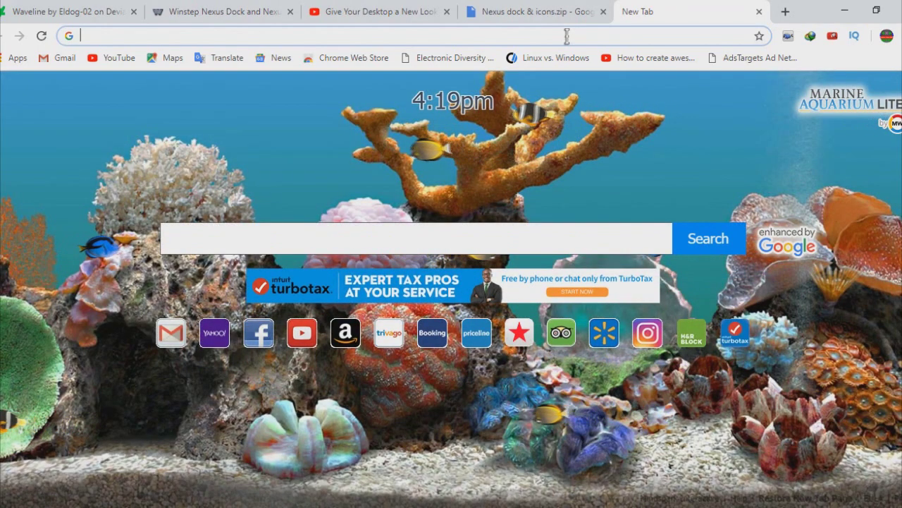
pyautogui.write('ra')
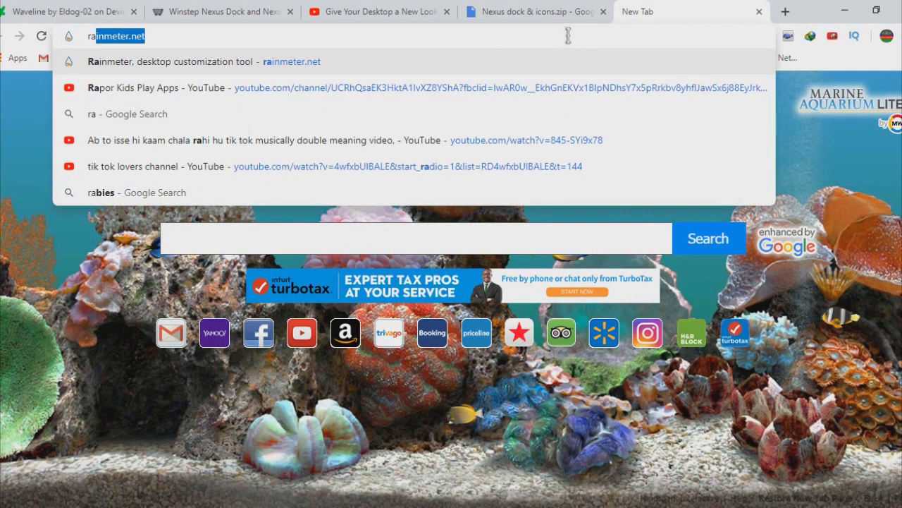
pyautogui.click(247, 63)
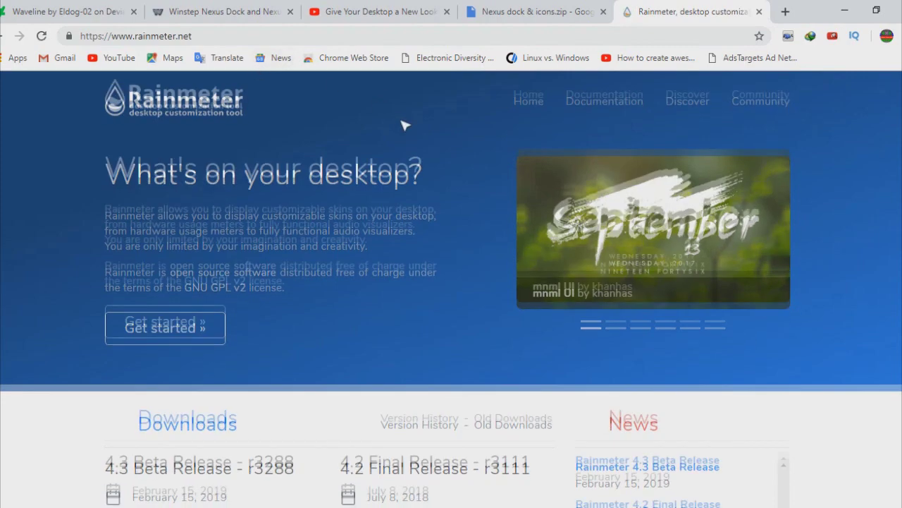
# Download the Rainmeter 4.3 Beta r3288 installer through Internet Download Manager.
pyautogui.scroll(-4, 407, 129)
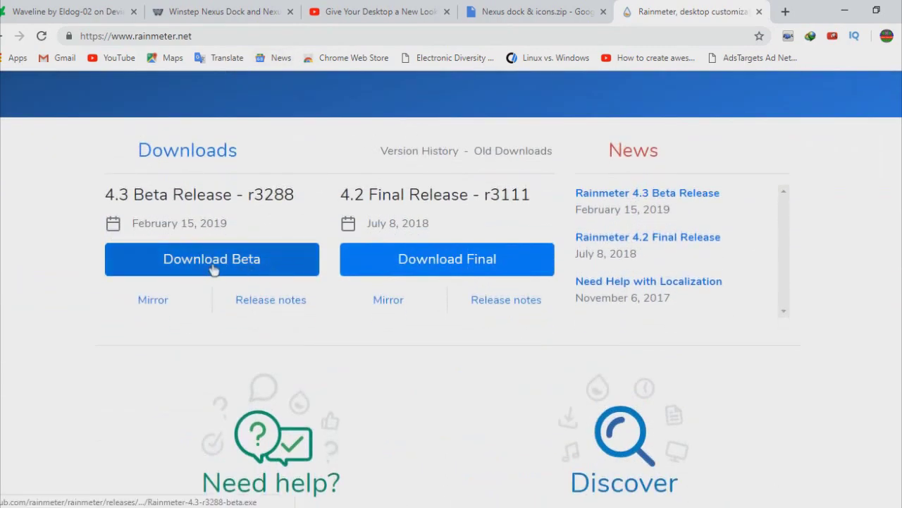
pyautogui.click(215, 259)
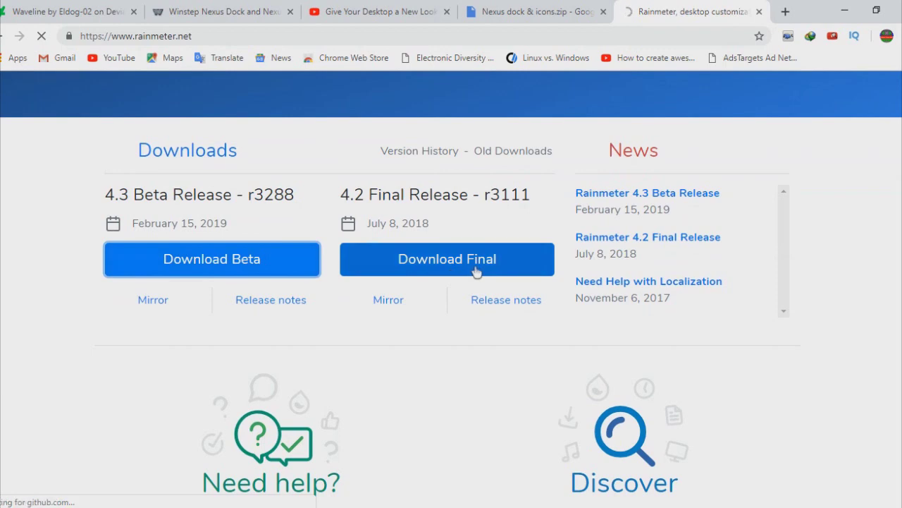
pyautogui.click(201, 36)
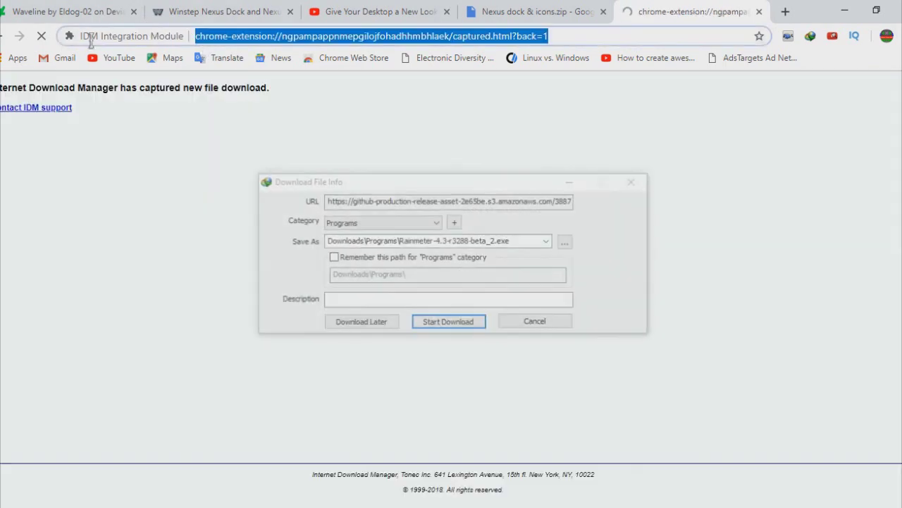
pyautogui.click(450, 323)
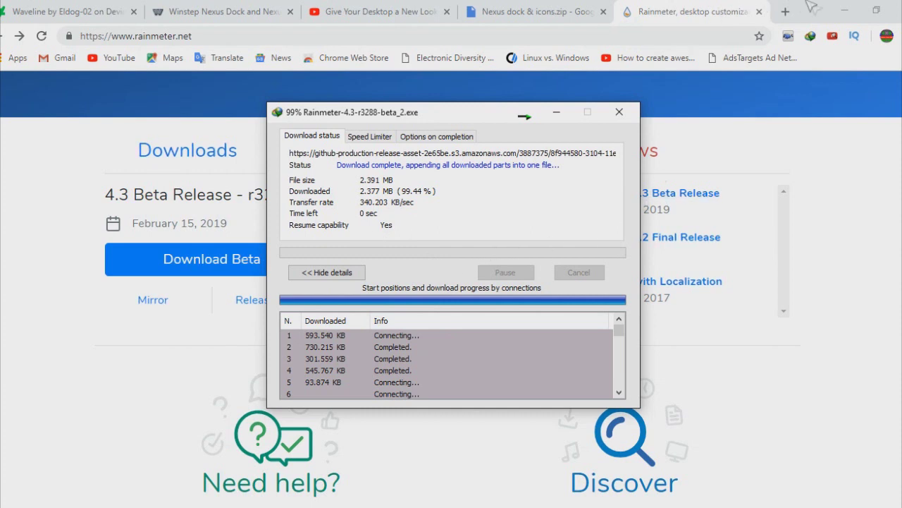
# Minimize the browser and refresh the desktop.
pyautogui.click(844, 10)
pyautogui.rightClick(714, 57)
pyautogui.click(605, 97)
pyautogui.rightClick(404, 56)
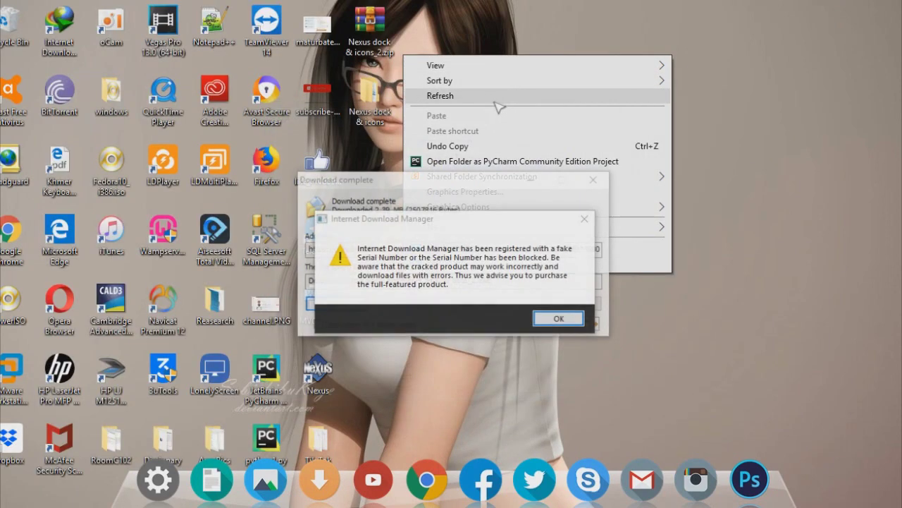
pyautogui.click(500, 98)
# Open the downloaded Rainmeter installer, dismiss the download manager's notice, install Rainmeter in English, and finish with Run Rainmeter enabled.
pyautogui.click(334, 304)
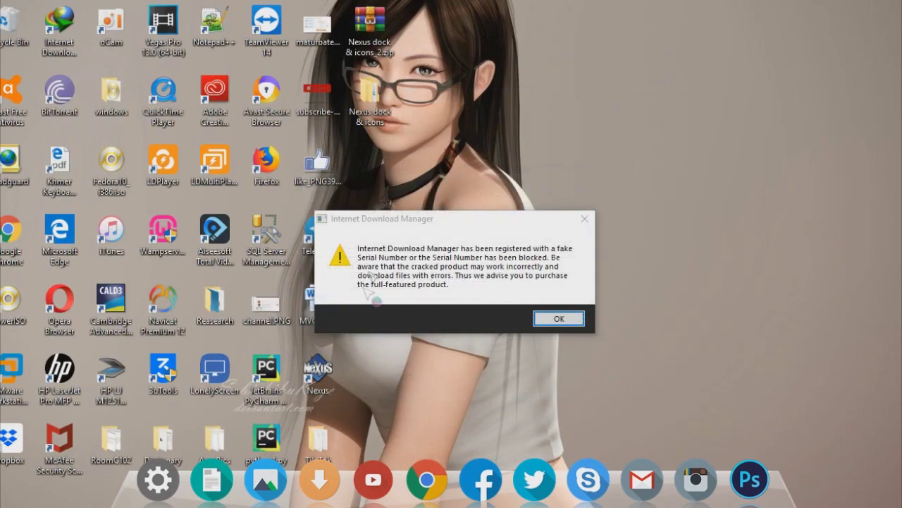
pyautogui.click(558, 318)
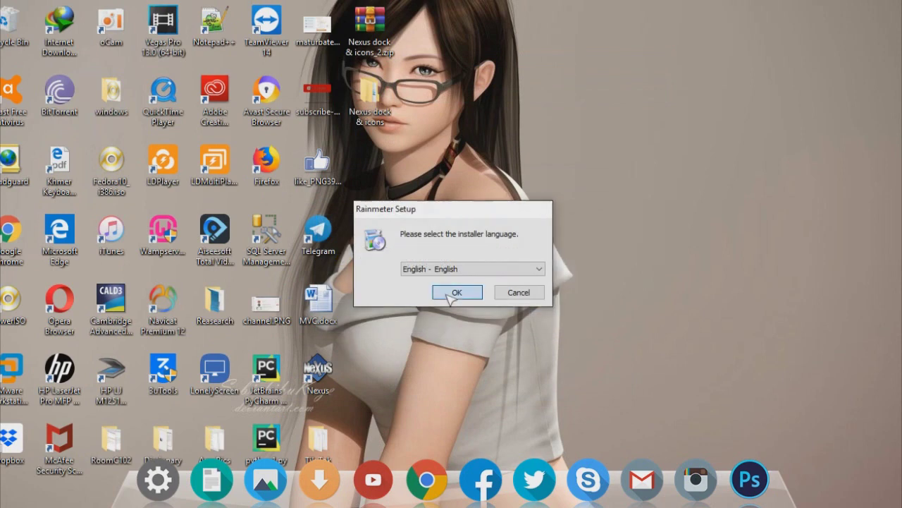
pyautogui.click(454, 292)
pyautogui.click(529, 372)
pyautogui.click(532, 370)
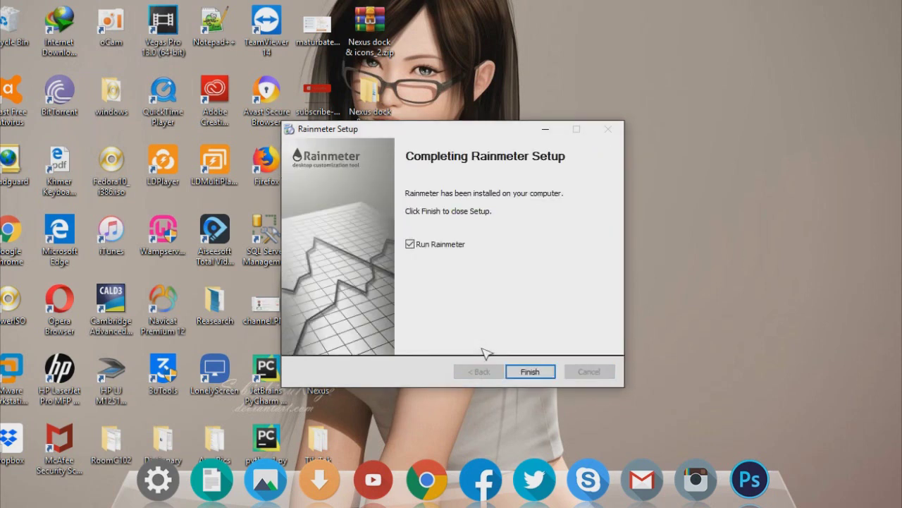
pyautogui.click(529, 371)
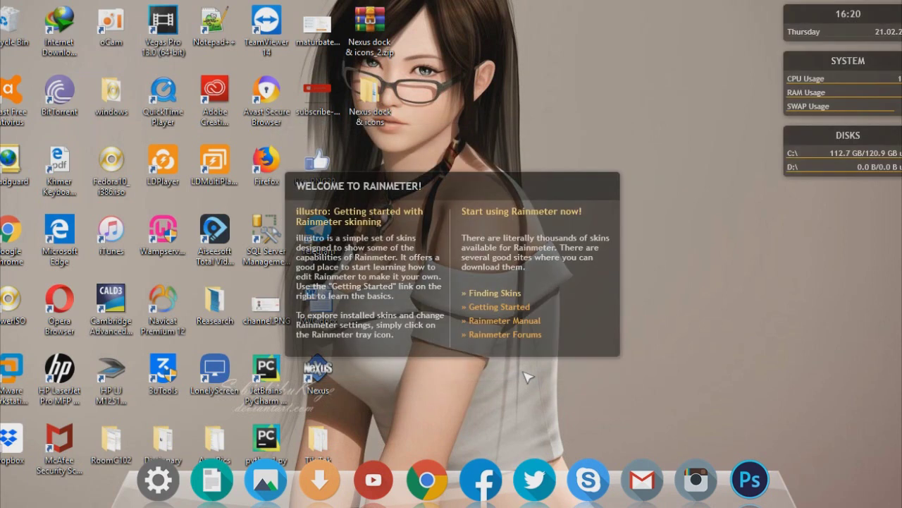
# Reposition the illustro Welcome skin on the desktop and unload it.
pyautogui.moveTo(491, 194); pyautogui.dragTo(587, 152)
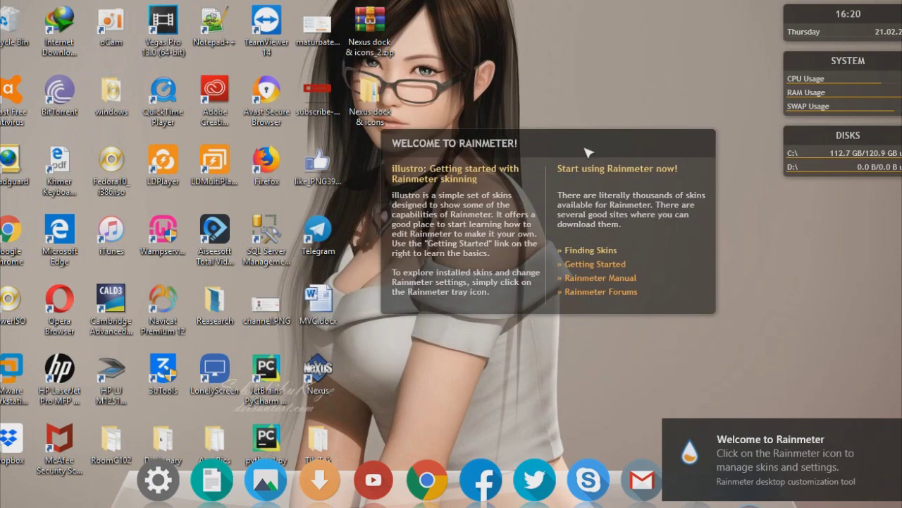
pyautogui.rightClick(636, 144)
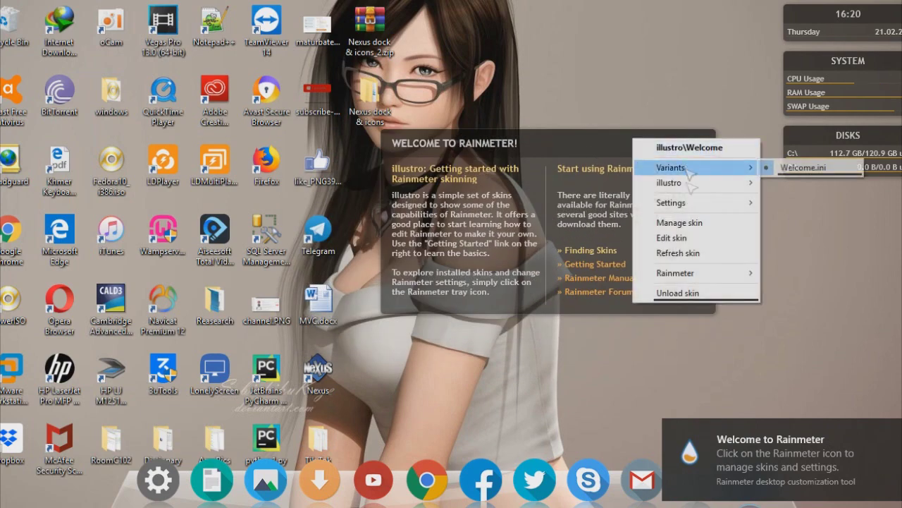
pyautogui.click(687, 290)
# Unload the illustro Clock, System and Disks skins from the desktop.
pyautogui.rightClick(799, 8)
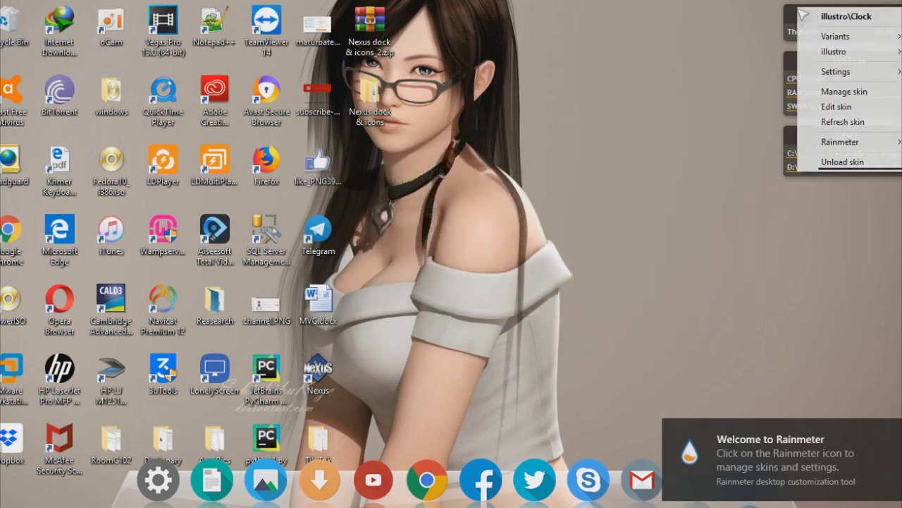
pyautogui.click(843, 162)
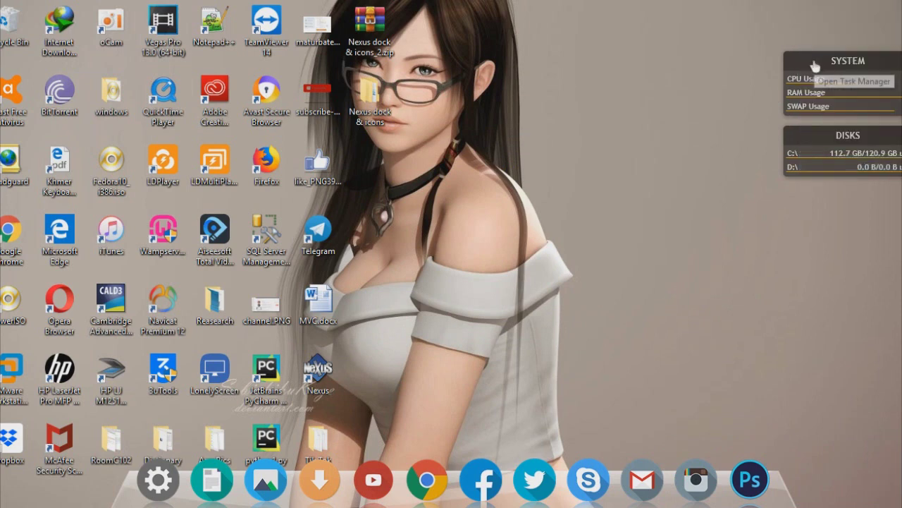
pyautogui.rightClick(806, 62)
pyautogui.click(849, 216)
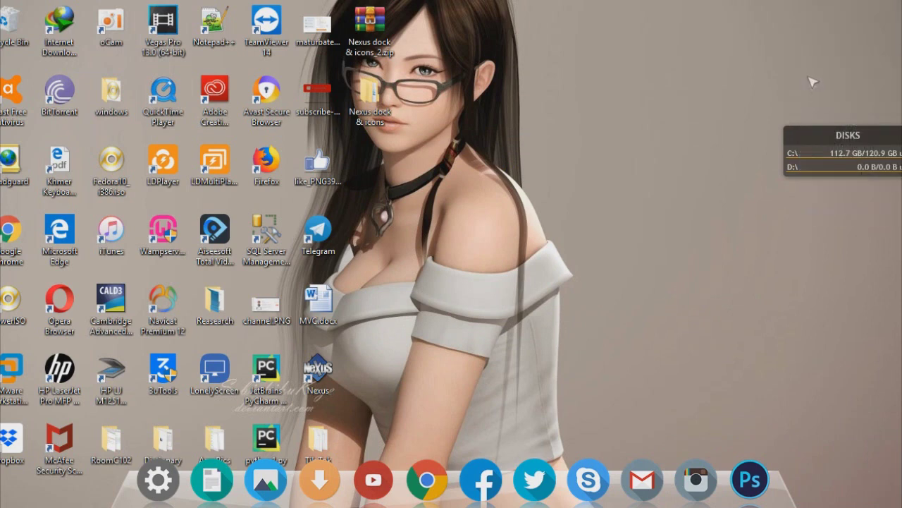
pyautogui.rightClick(829, 138)
pyautogui.click(846, 289)
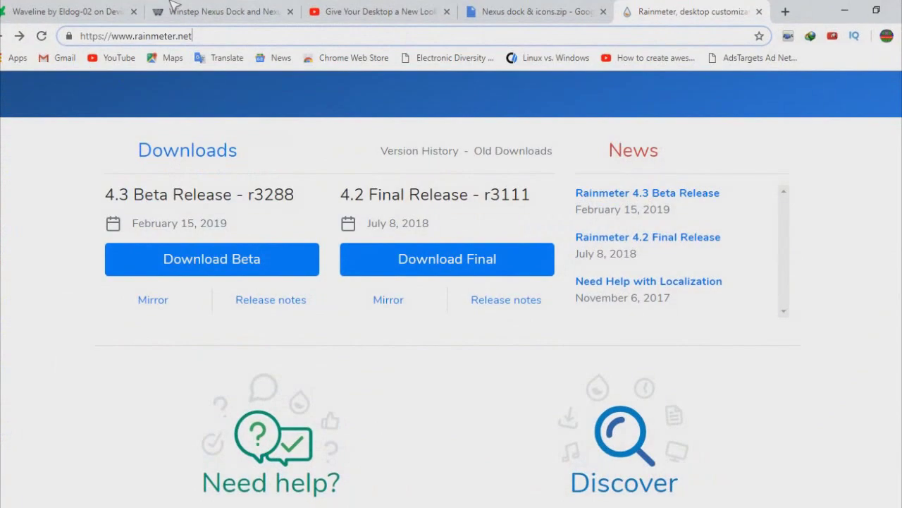
pyautogui.click(116, 35)
pyautogui.click(71, 12)
pyautogui.moveTo(198, 36); pyautogui.dragTo(123, 43)
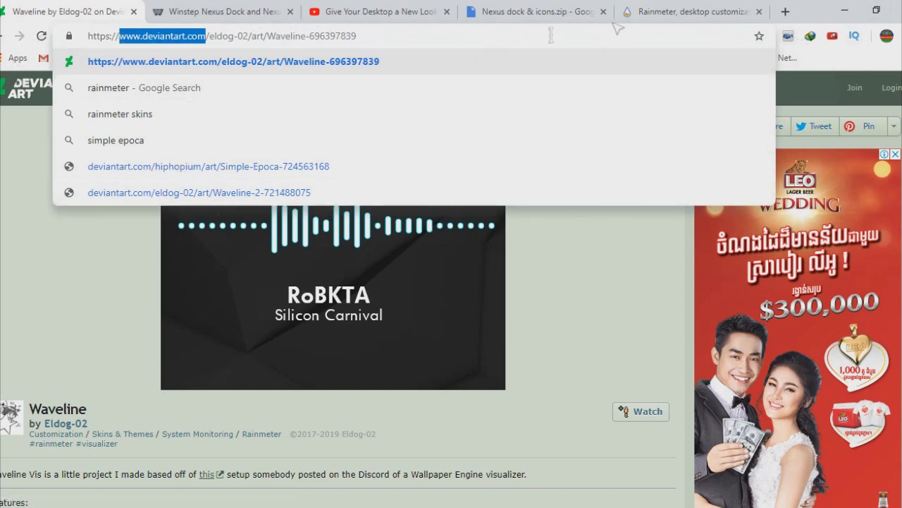
pyautogui.click(238, 34)
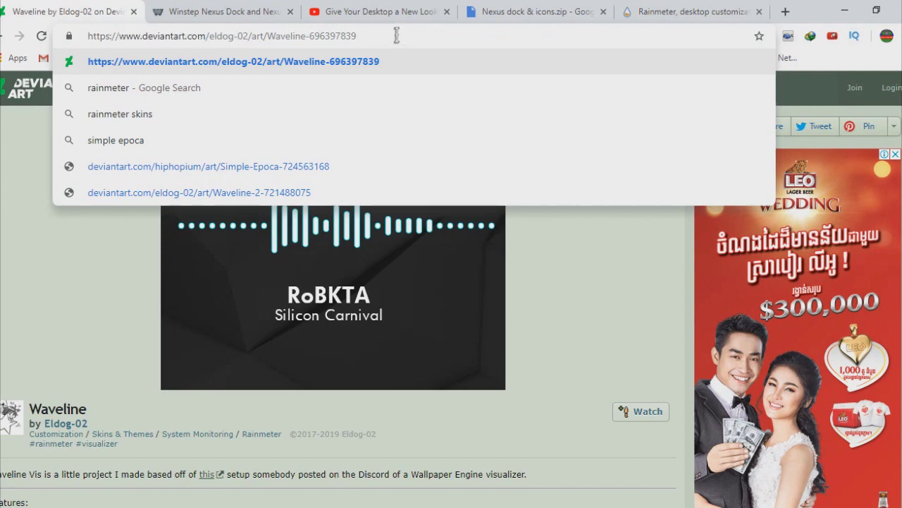
pyautogui.click(44, 211)
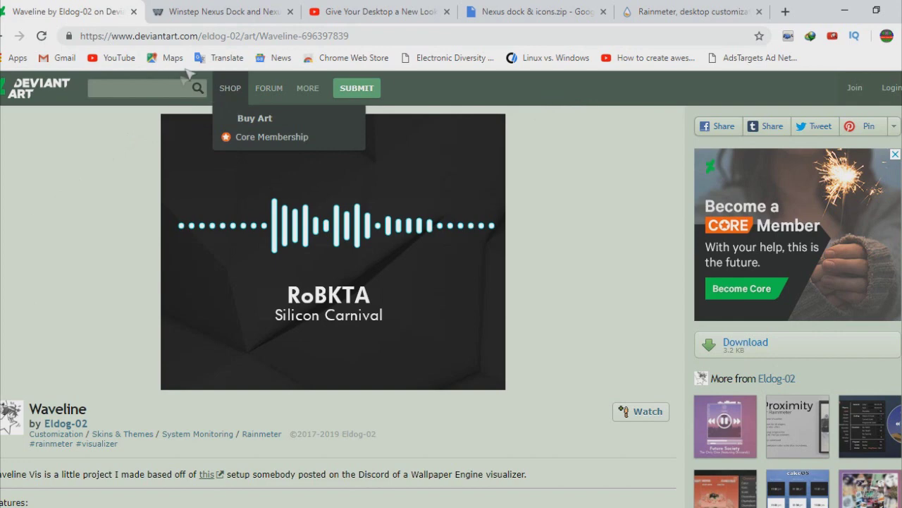
pyautogui.moveTo(356, 35); pyautogui.dragTo(211, 41)
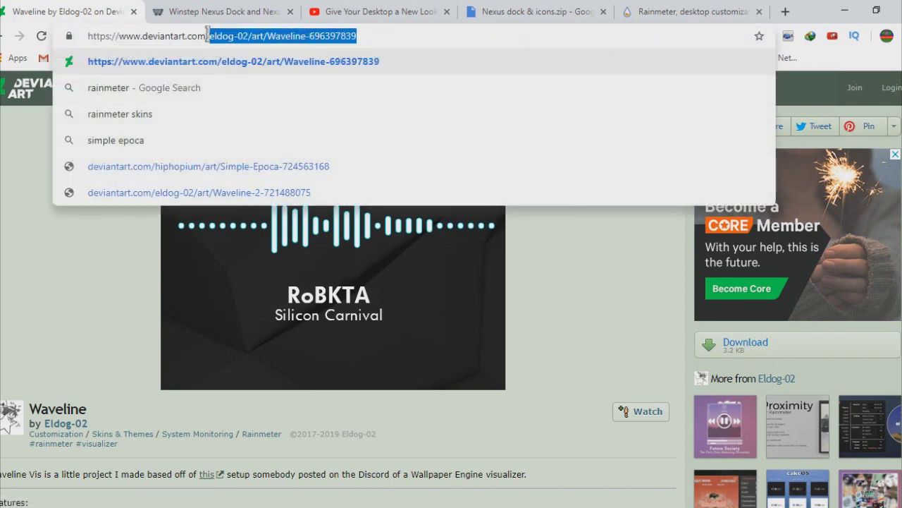
pyautogui.press('BackSpace')
pyautogui.press('BackSpace')
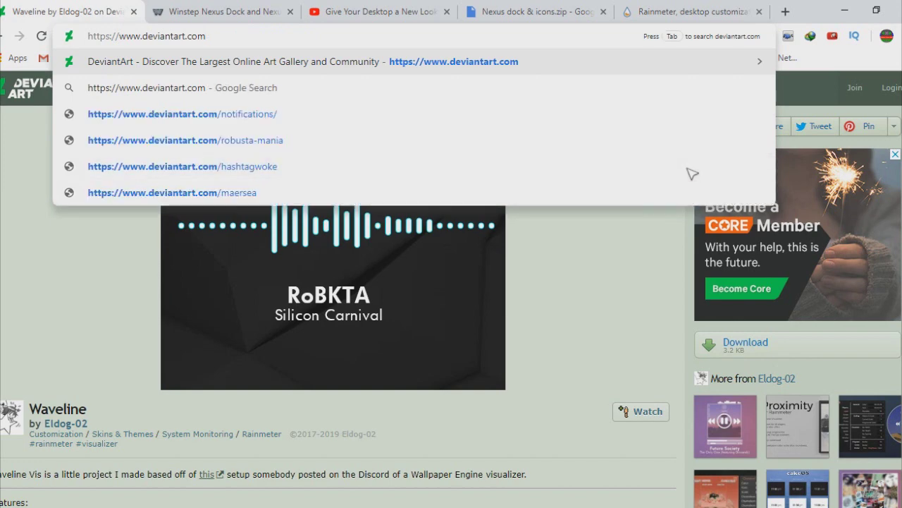
pyautogui.press('Return')
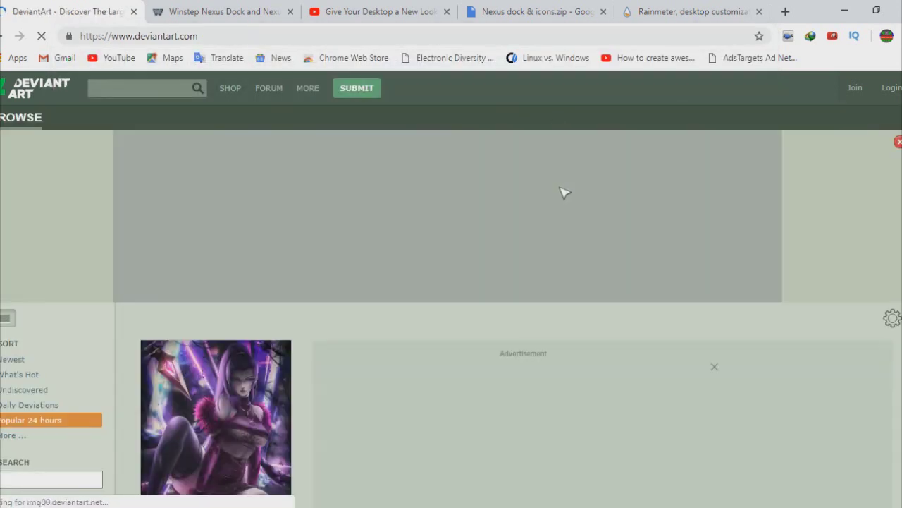
# Search DeviantArt for titillium.
pyautogui.scroll(-2, 353, 292)
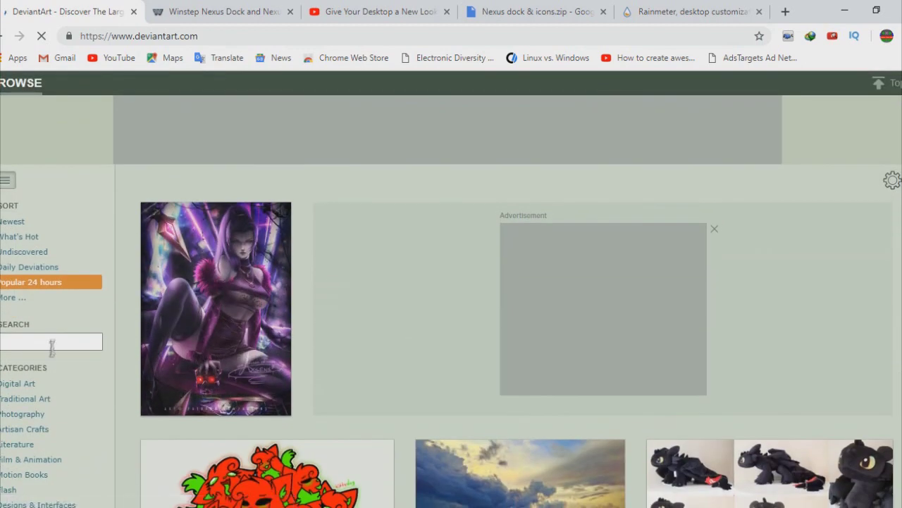
pyautogui.click(53, 344)
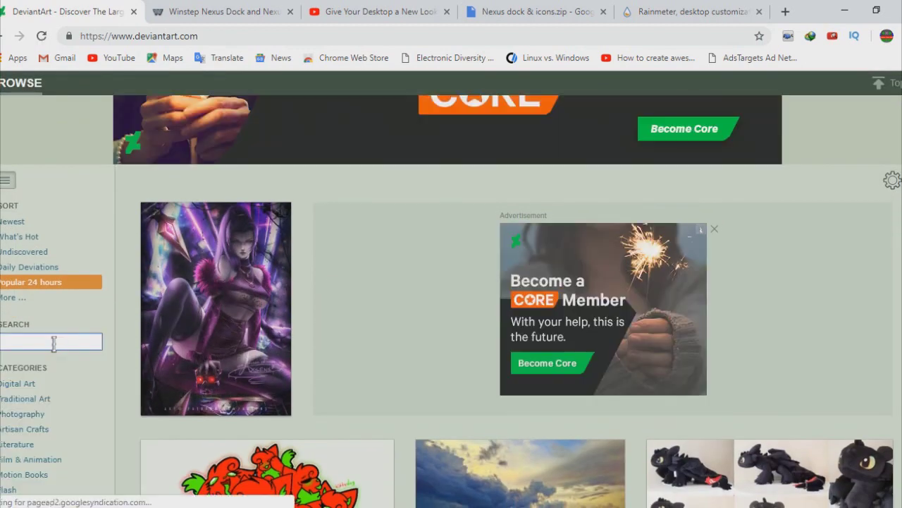
pyautogui.write('titillium')
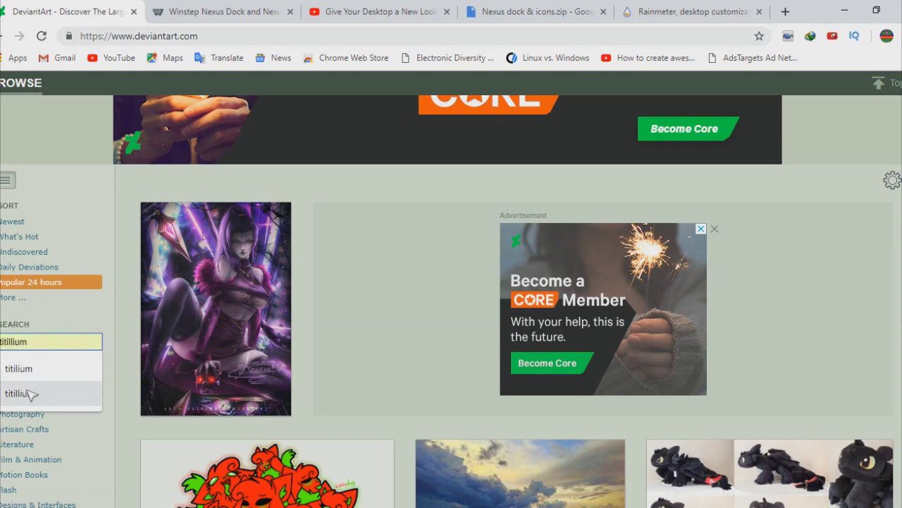
pyautogui.click(31, 392)
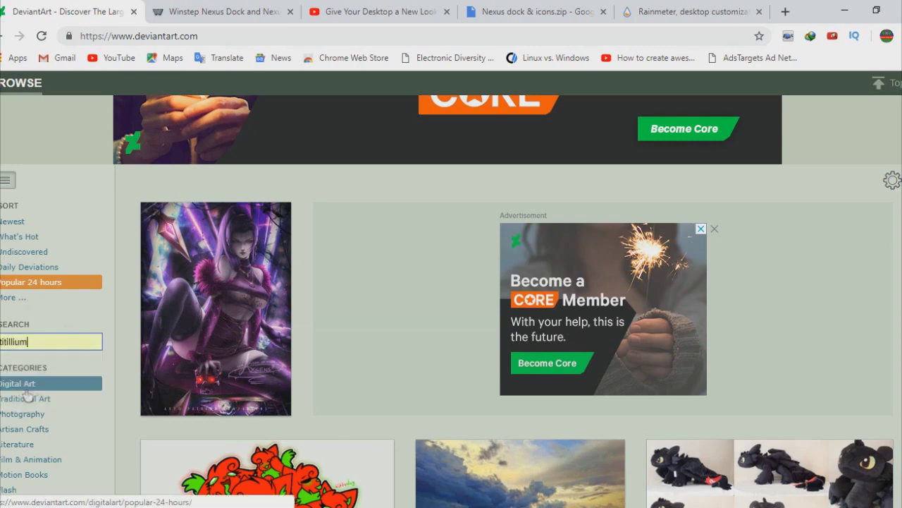
pyautogui.click(42, 341)
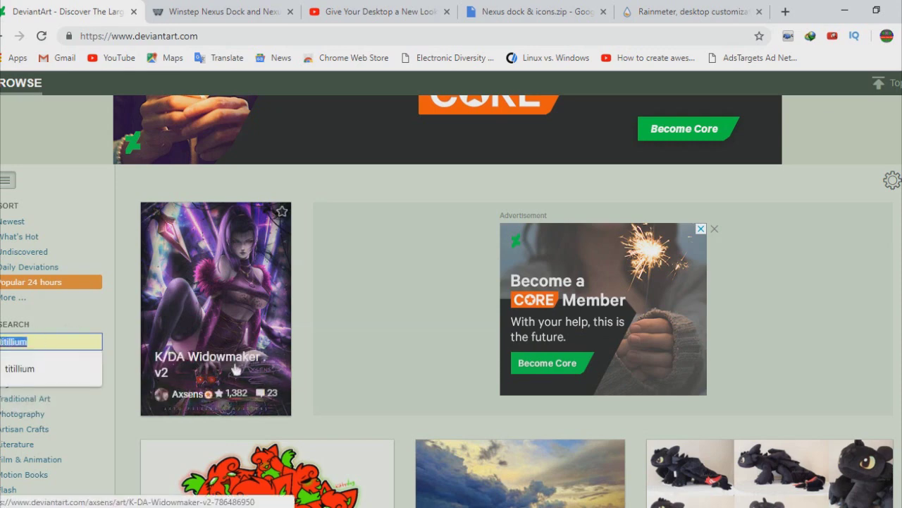
pyautogui.press('Return')
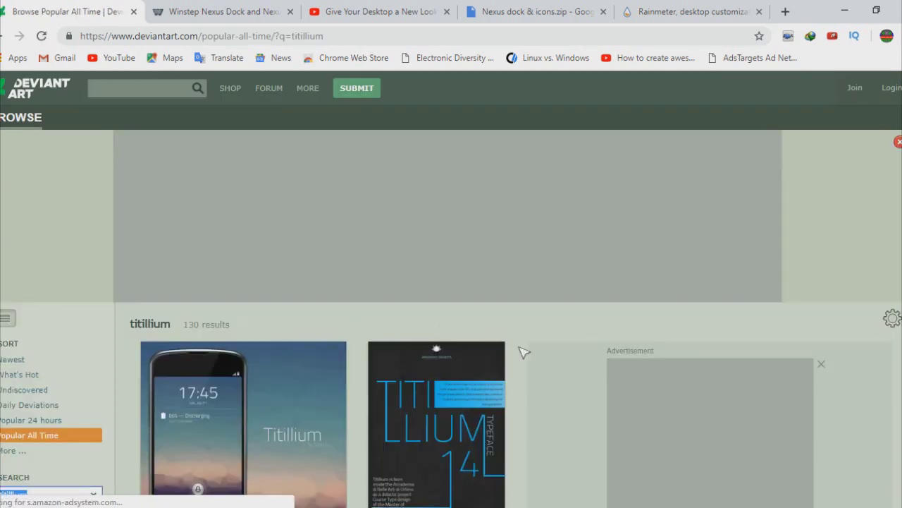
# Open the Titillium Rainmeter skin with the 19:08 clock preview from the search results and download it.
pyautogui.scroll(-4, 524, 352)
pyautogui.scroll(-1, 532, 368)
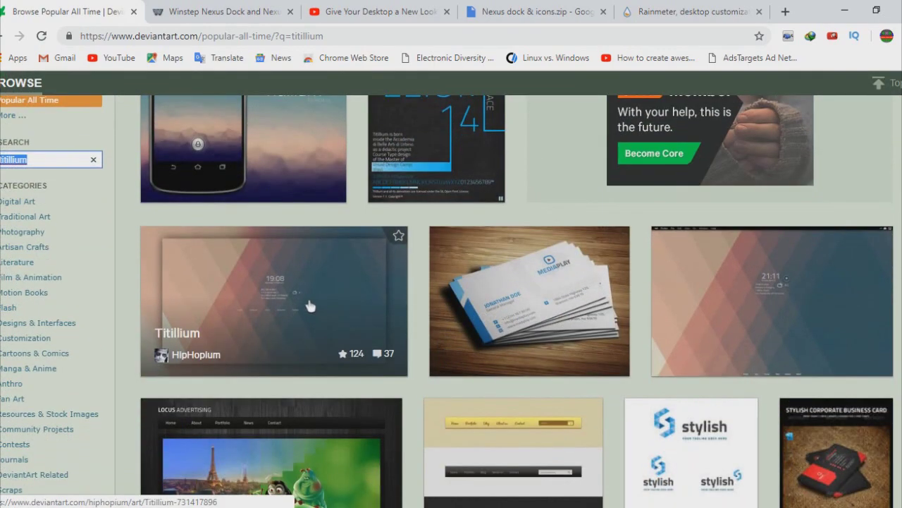
pyautogui.click(310, 305)
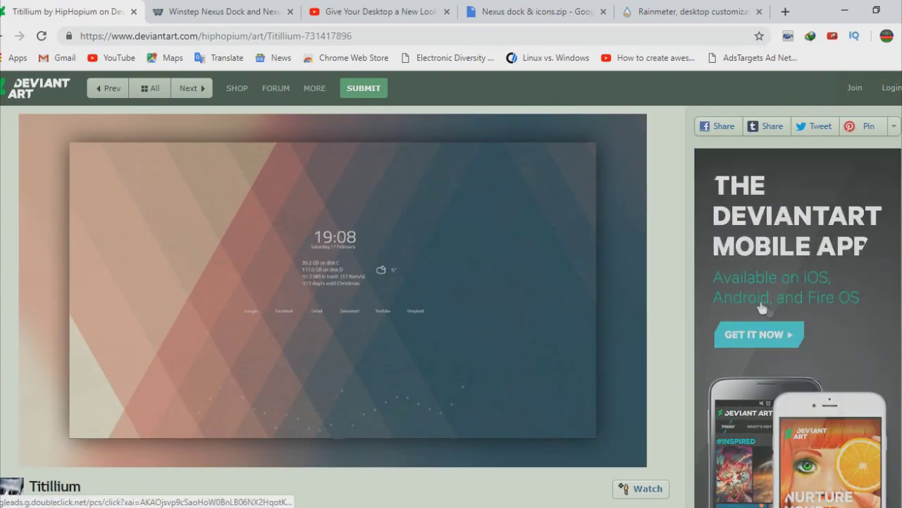
pyautogui.scroll(-4, 763, 319)
pyautogui.scroll(-1, 763, 318)
pyautogui.click(745, 241)
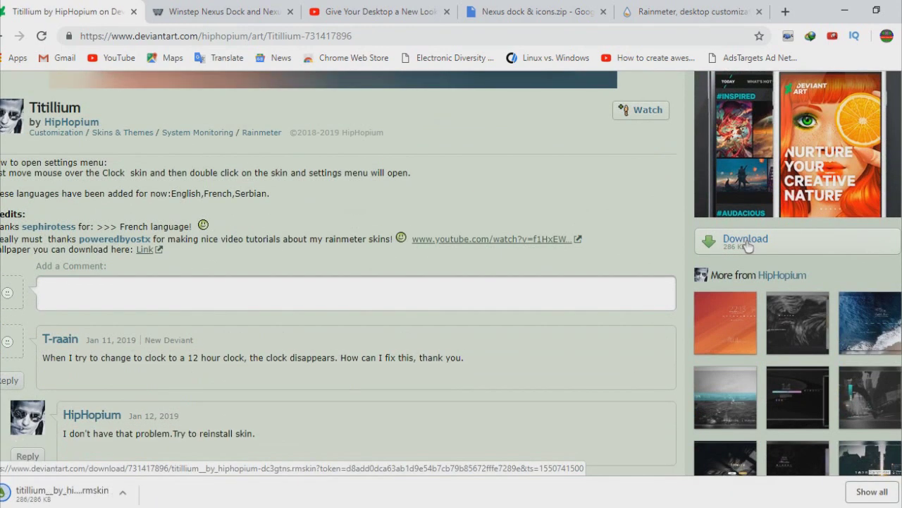
# Open the downloaded Titillium skin package and install it with the included layout applied.
pyautogui.click(126, 495)
pyautogui.click(161, 407)
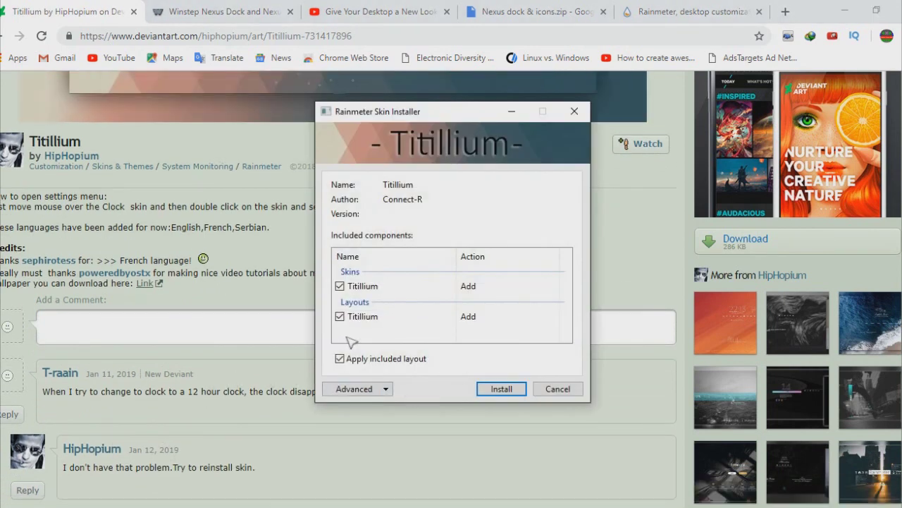
pyautogui.click(502, 389)
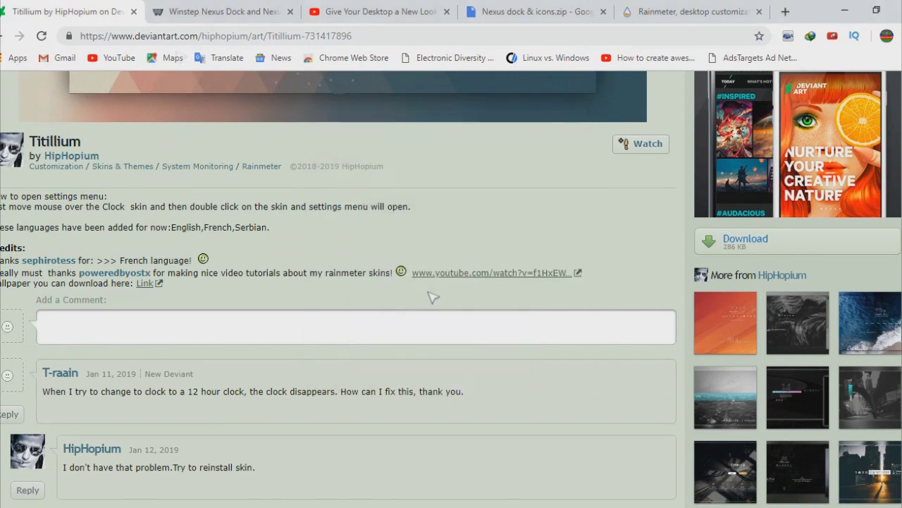
# Return to the DeviantArt search results and search for waveline instead.
pyautogui.scroll(5, 127, 227)
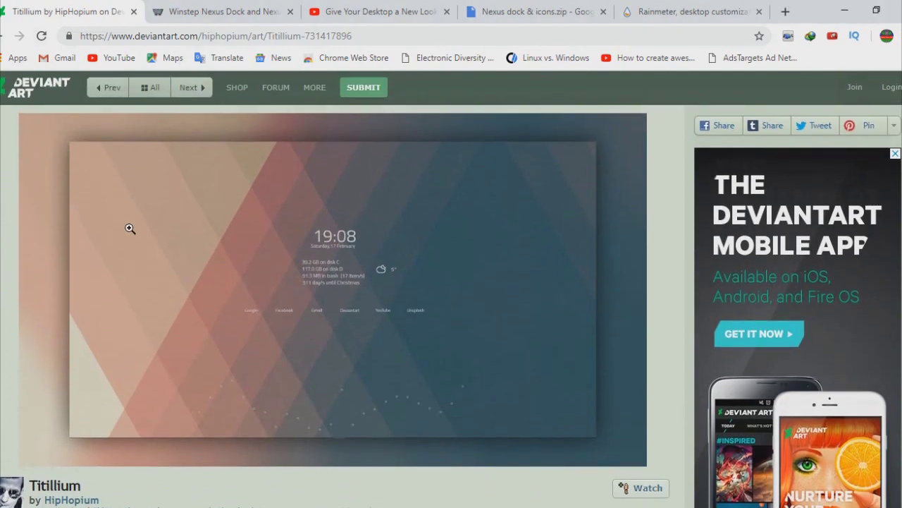
pyautogui.click(4, 35)
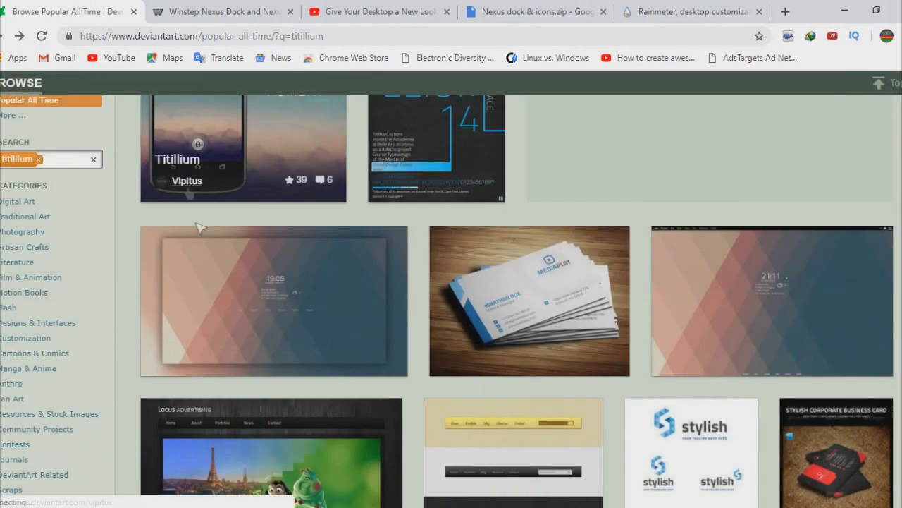
pyautogui.doubleClick(35, 162)
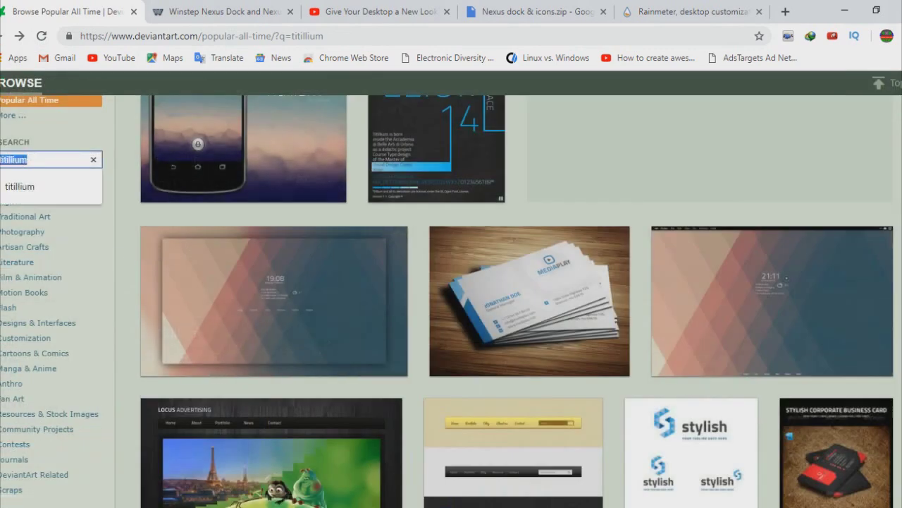
pyautogui.press('BackSpace')
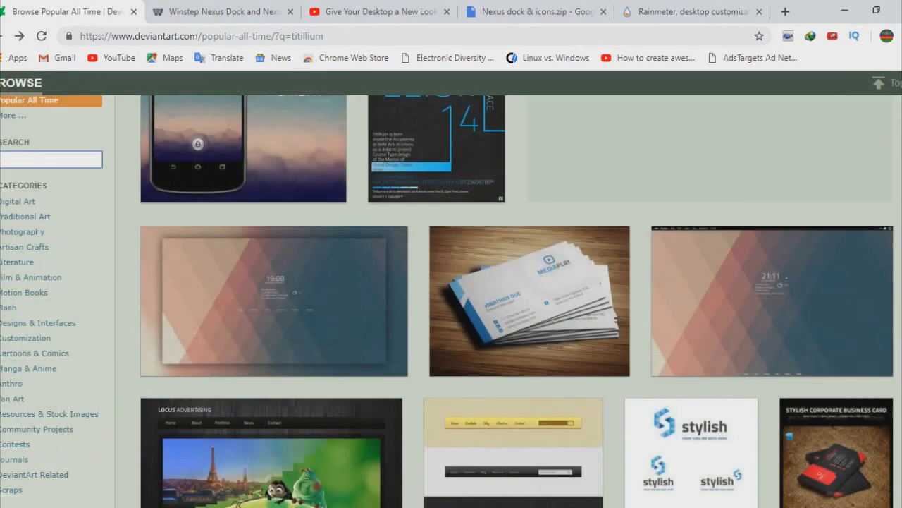
pyautogui.write('waveline')
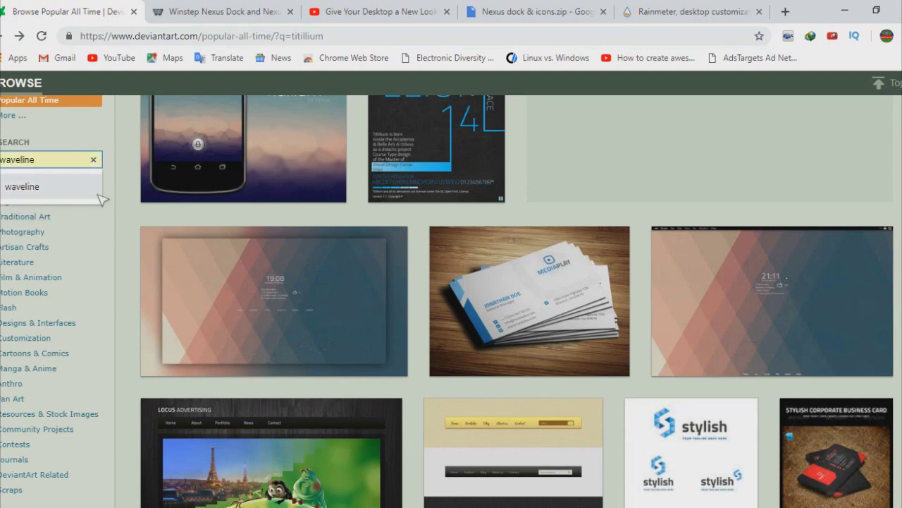
pyautogui.click(43, 196)
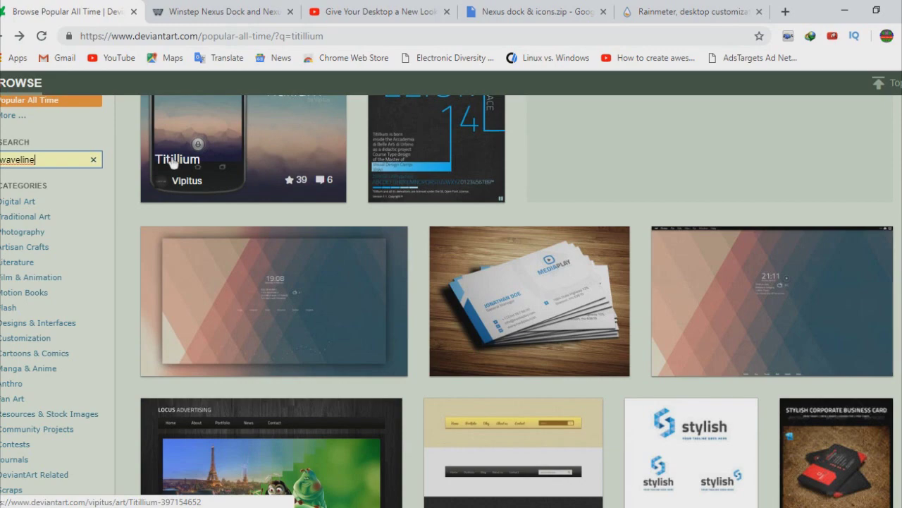
pyautogui.press('Return')
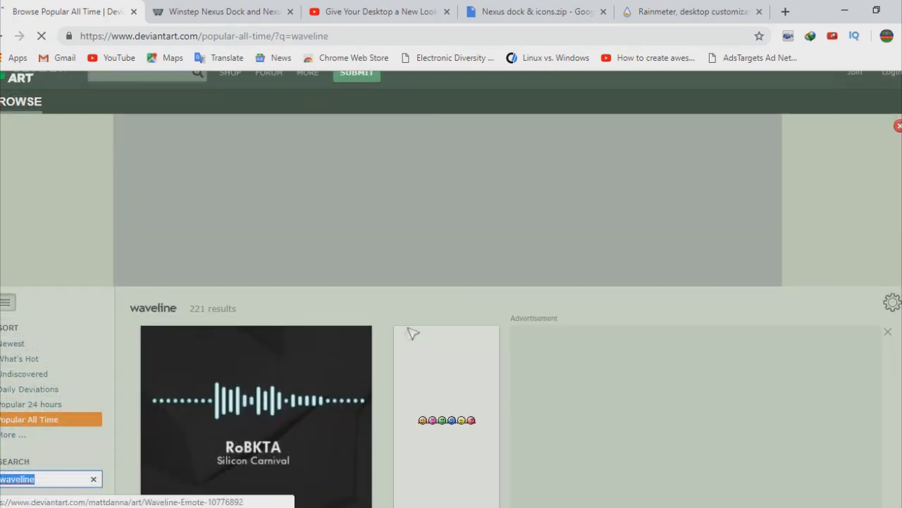
# Browse the waveline results, open the original Waveline visualizer skin and download it.
pyautogui.scroll(-8, 414, 322)
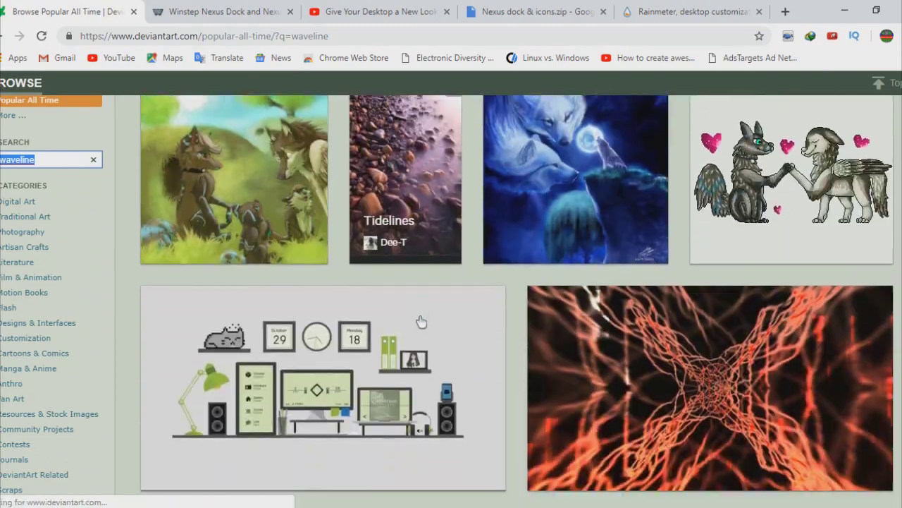
pyautogui.scroll(-10, 421, 322)
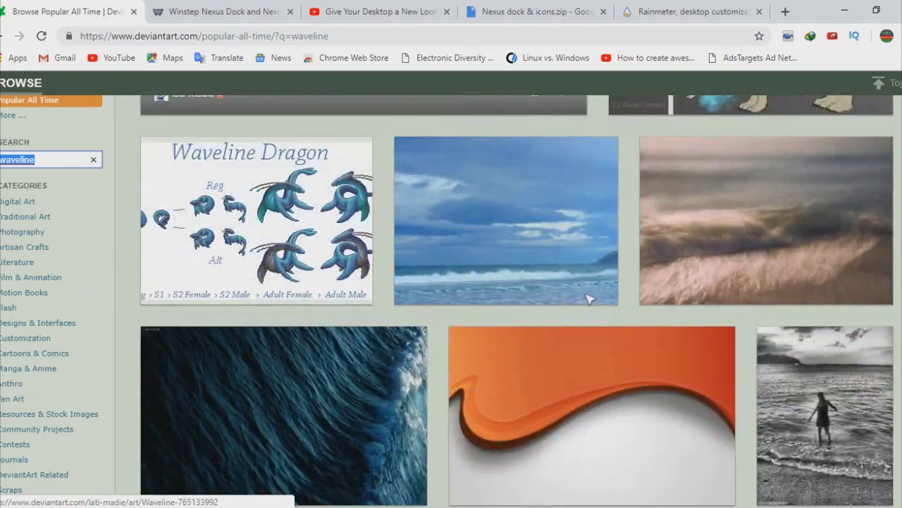
pyautogui.scroll(10, 587, 301)
pyautogui.scroll(5, 506, 184)
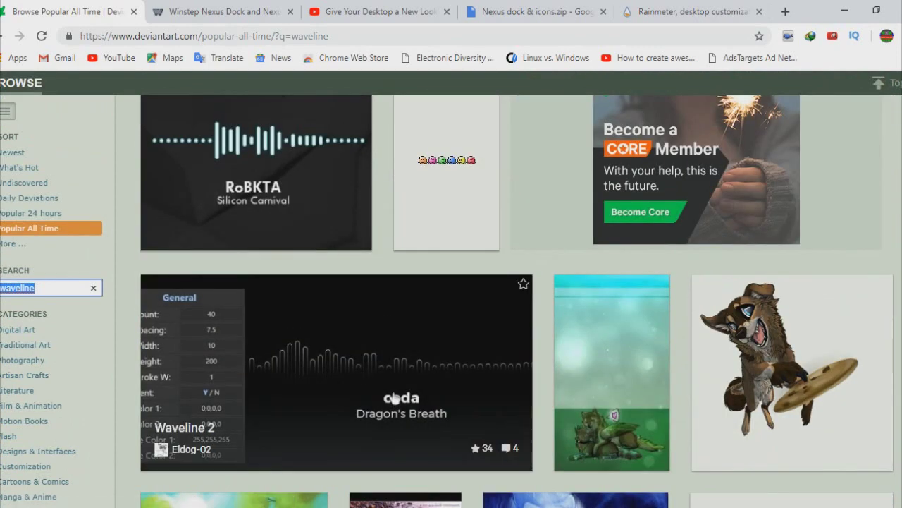
pyautogui.click(342, 240)
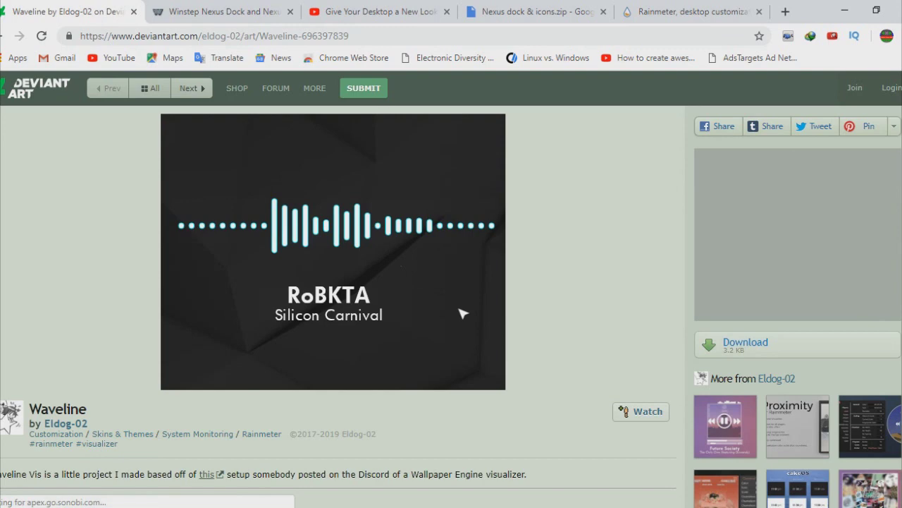
pyautogui.click(733, 345)
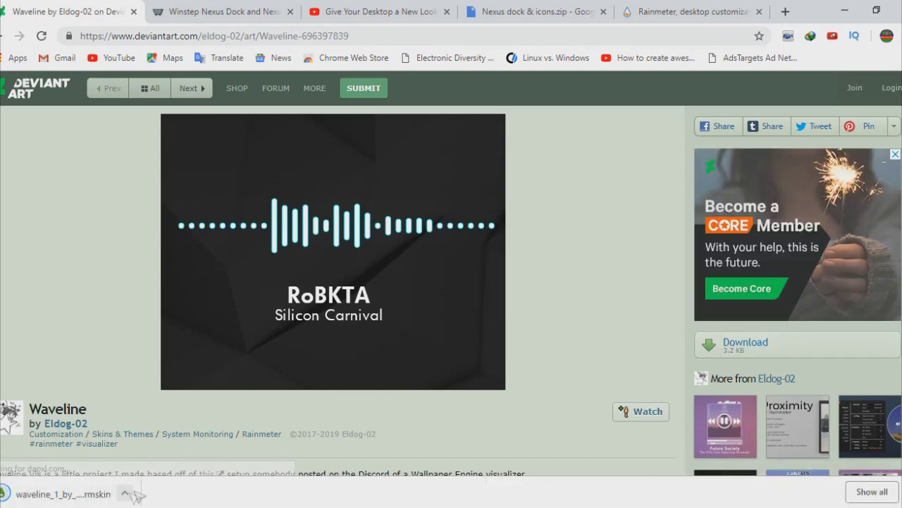
# Open the downloaded Waveline skin package, turn off applying the included layout, and install it.
pyautogui.click(125, 494)
pyautogui.click(173, 406)
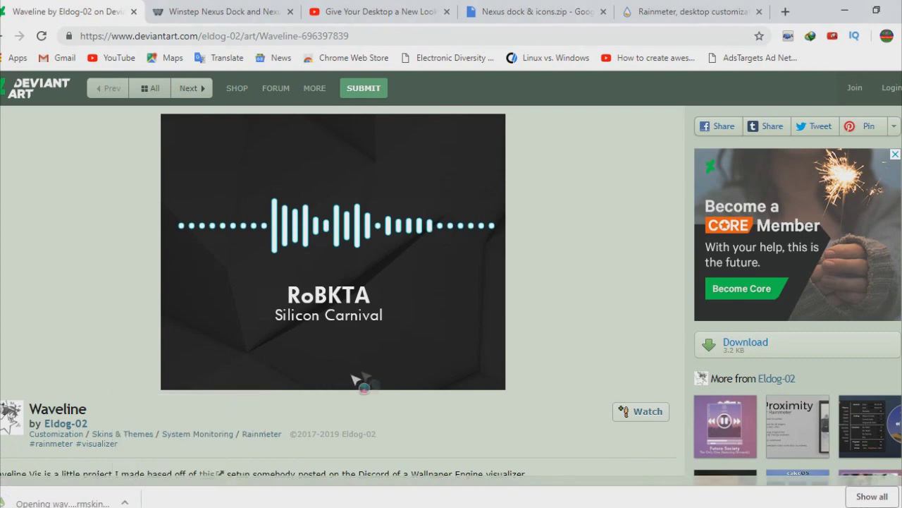
pyautogui.click(341, 338)
pyautogui.click(501, 368)
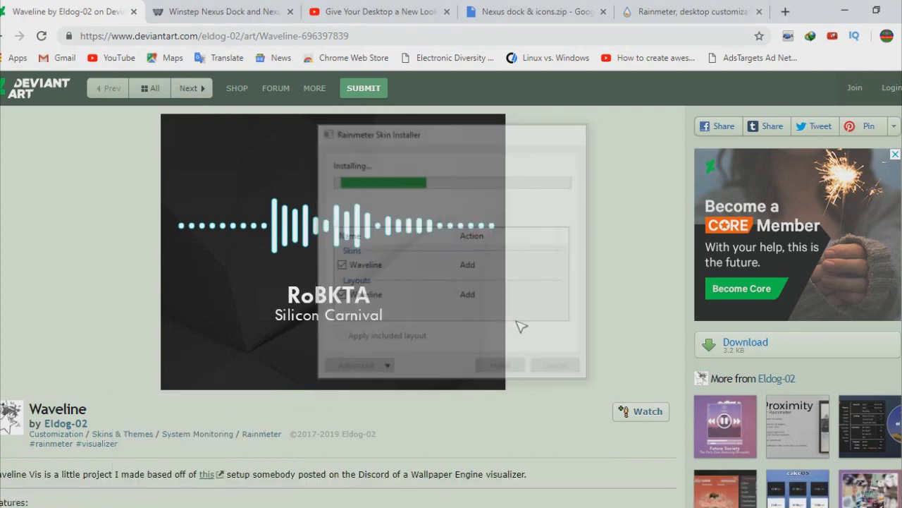
# Minimize the browser and refresh the desktop.
pyautogui.click(845, 10)
pyautogui.rightClick(720, 13)
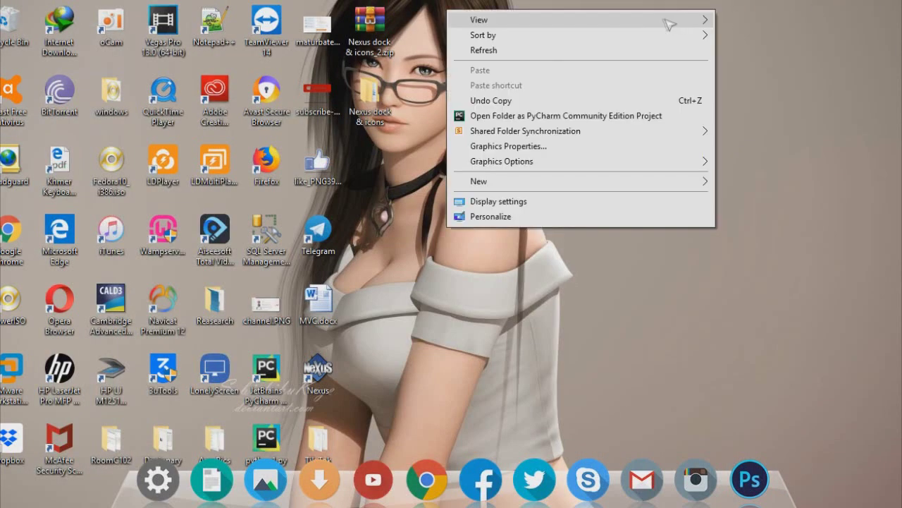
pyautogui.click(589, 56)
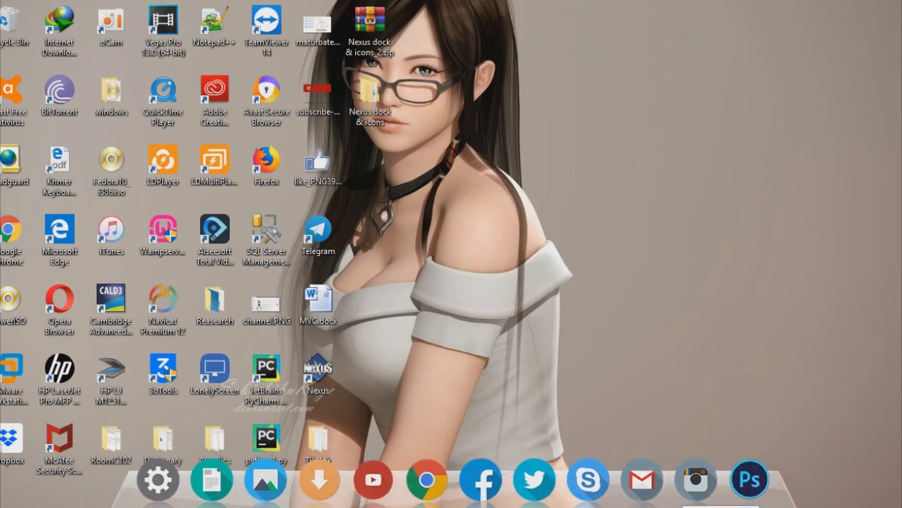
# Open the Rainmeter manager and load Clock.ini from the Titillium skin's Clock folder.
pyautogui.click(719, 505)
pyautogui.click(719, 497)
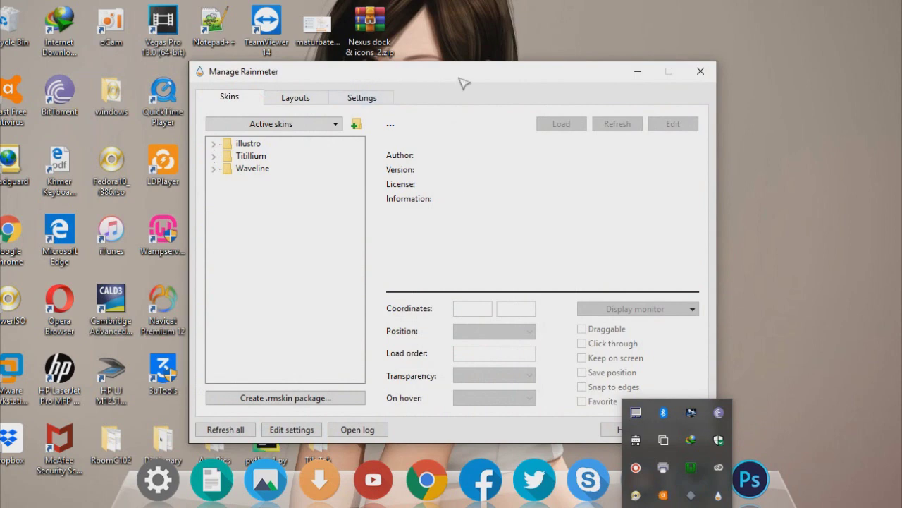
pyautogui.click(213, 156)
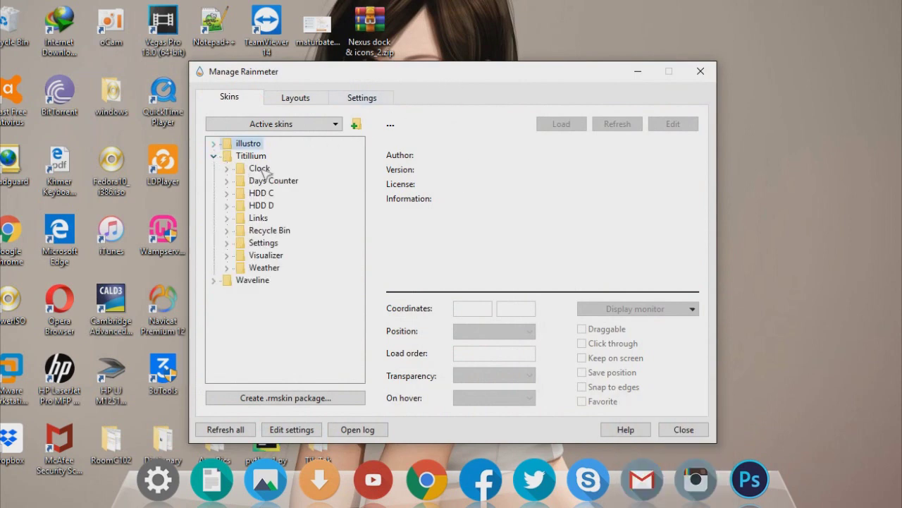
pyautogui.click(227, 168)
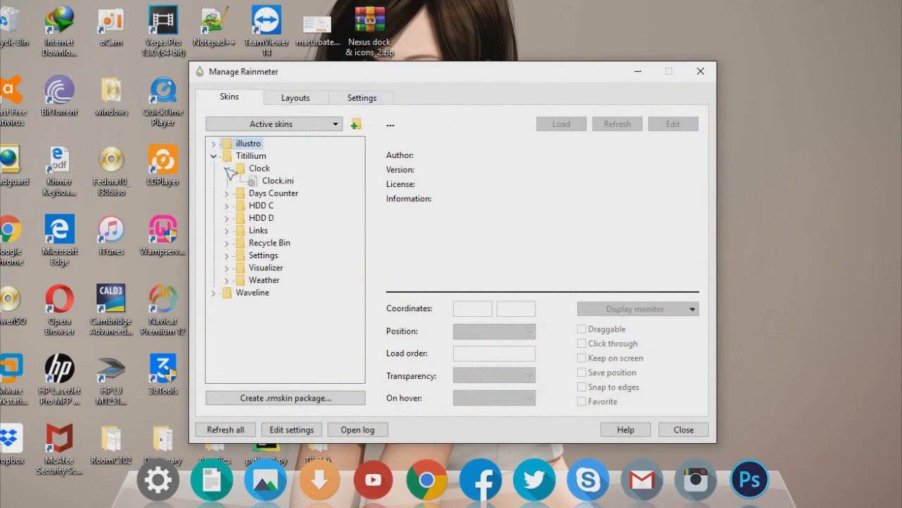
pyautogui.click(278, 181)
pyautogui.click(561, 123)
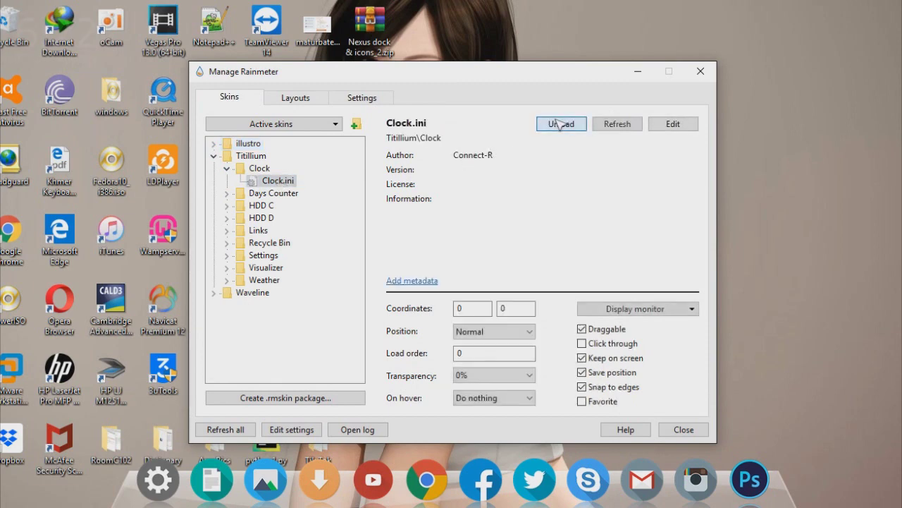
# Move the clock skin to the empty upper-right area of the desktop and close the Rainmeter manager.
pyautogui.moveTo(42, 48); pyautogui.dragTo(762, 48)
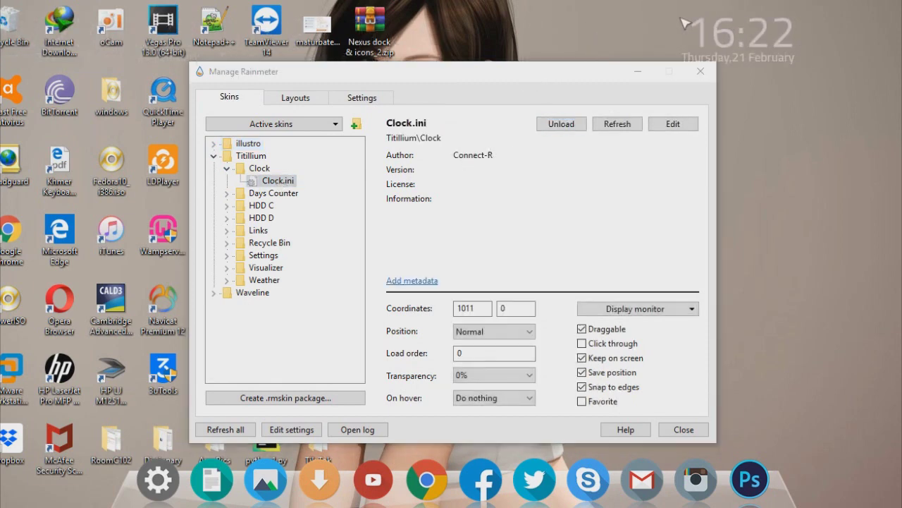
pyautogui.hotkey('alt', 'F4')
pyautogui.moveTo(742, 39); pyautogui.dragTo(717, 73)
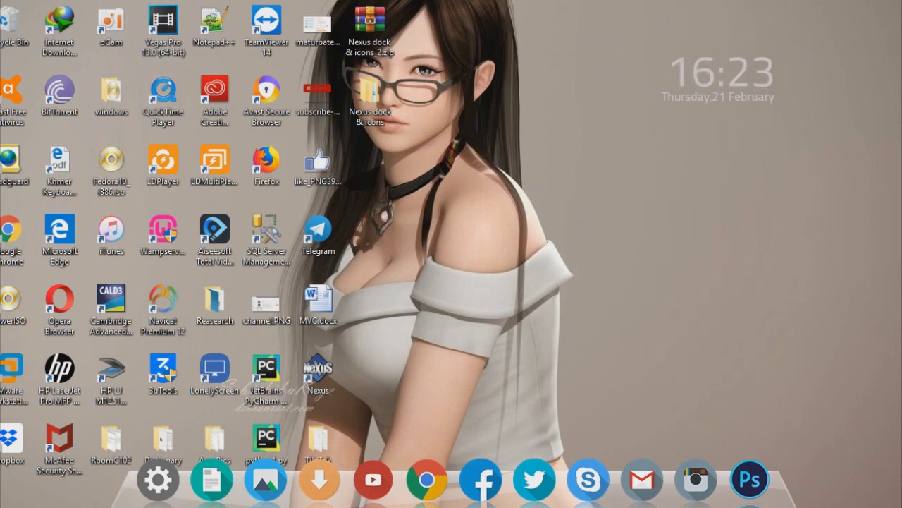
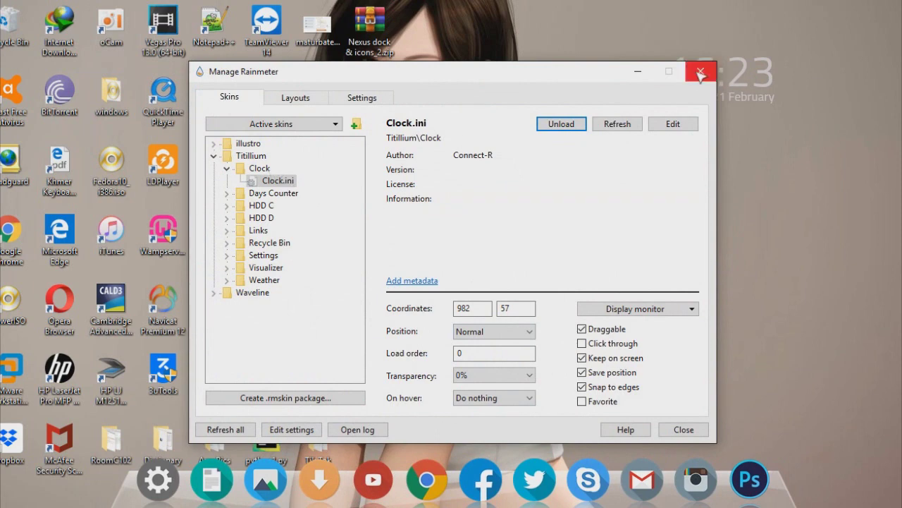
pyautogui.click(698, 429)
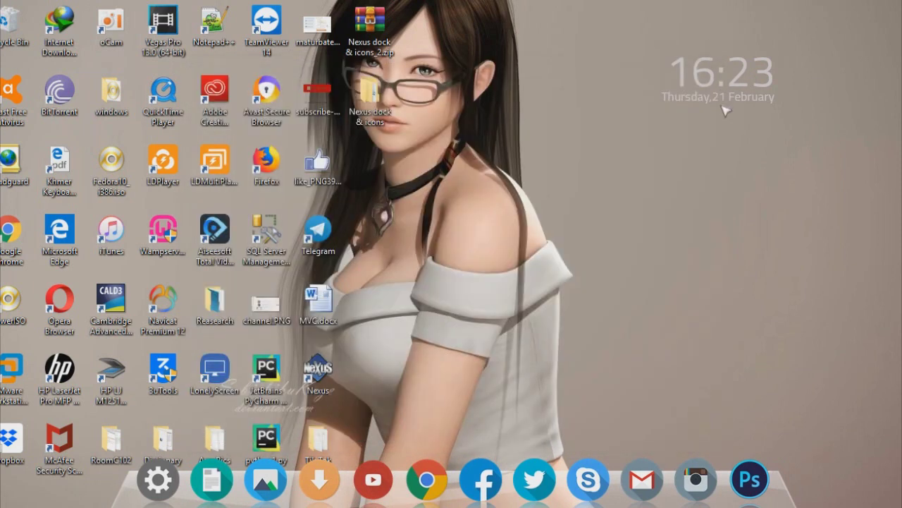
# Open the desktop clock's skin folder and open its Clock.ini file for editing.
pyautogui.rightClick(760, 89)
pyautogui.click(796, 95)
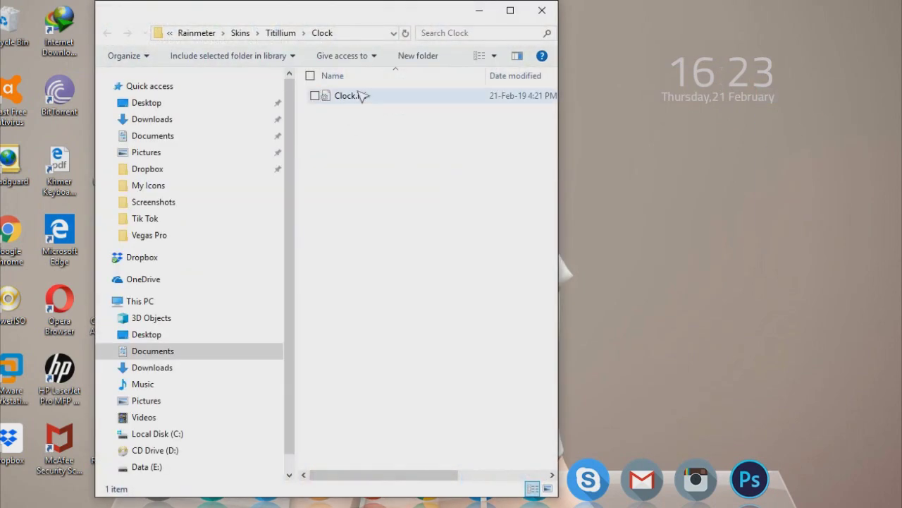
pyautogui.doubleClick(361, 96)
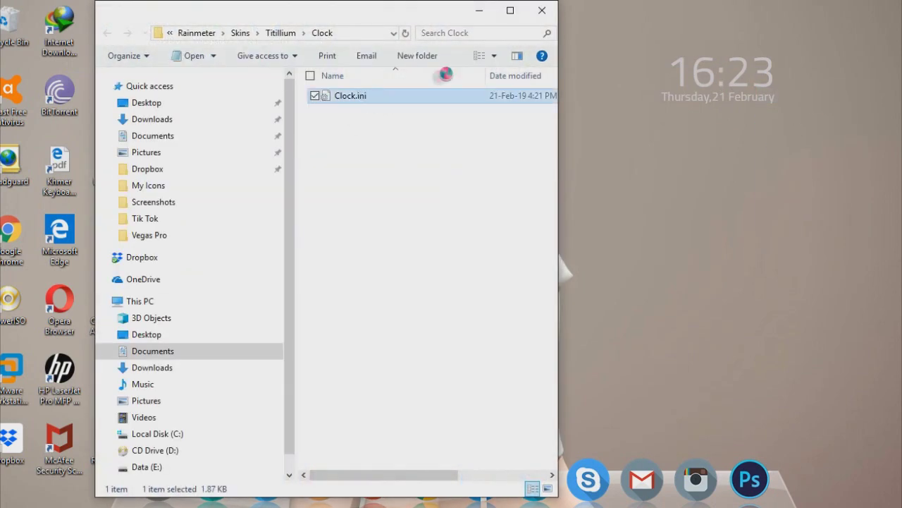
pyautogui.click(683, 60)
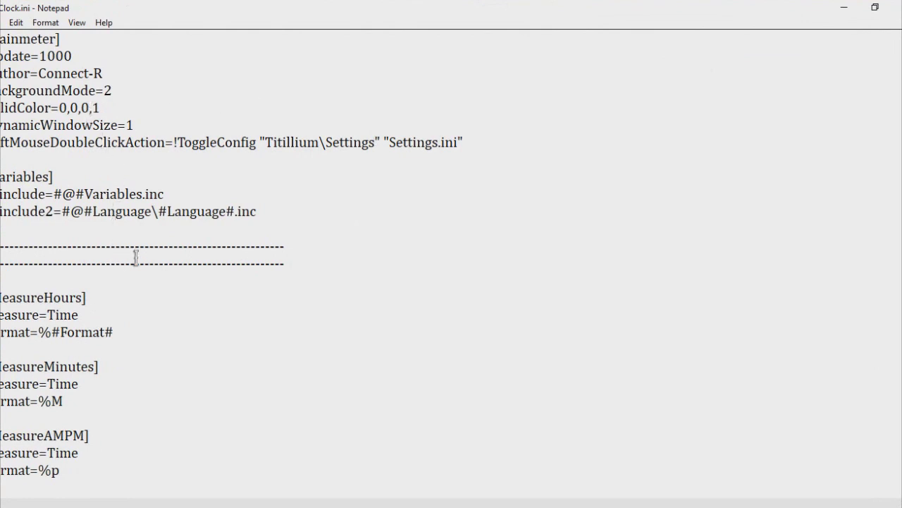
# Set the FontColor of the 24-hour meter in Clock.ini to 254,254,254.
pyautogui.scroll(-2, 136, 257)
pyautogui.scroll(2, 139, 255)
pyautogui.scroll(-2, 197, 353)
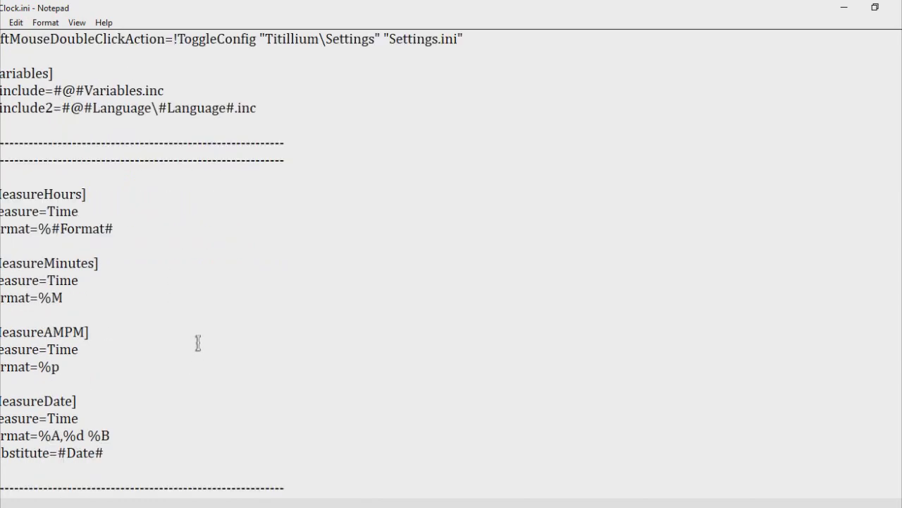
pyautogui.scroll(-7, 198, 343)
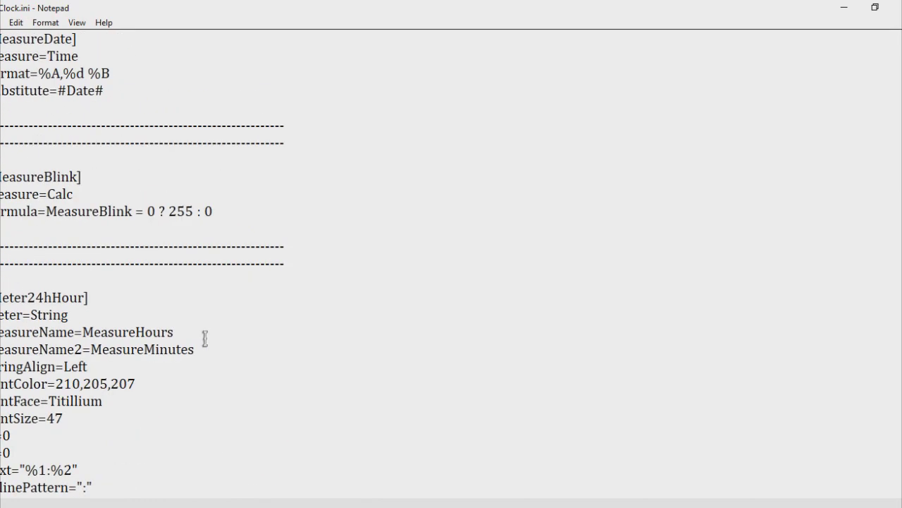
pyautogui.scroll(-1, 204, 339)
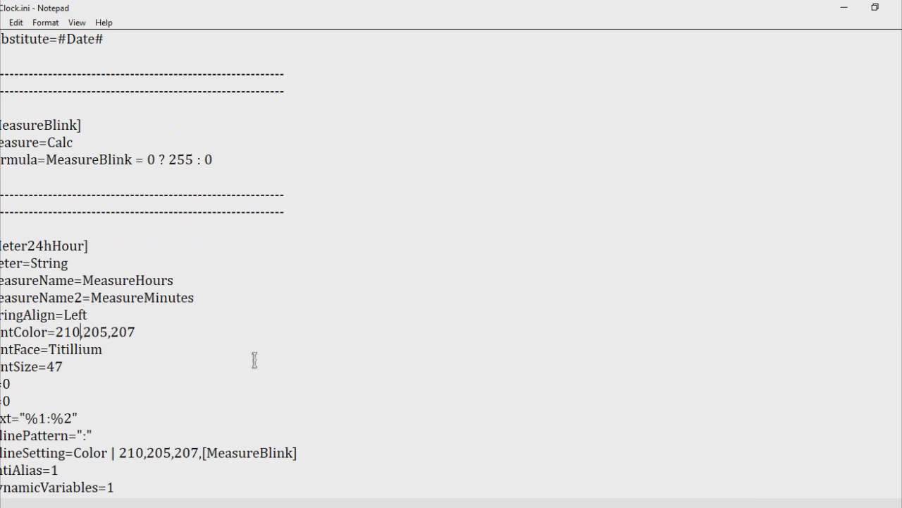
pyautogui.press('BackSpace')
pyautogui.press('BackSpace')
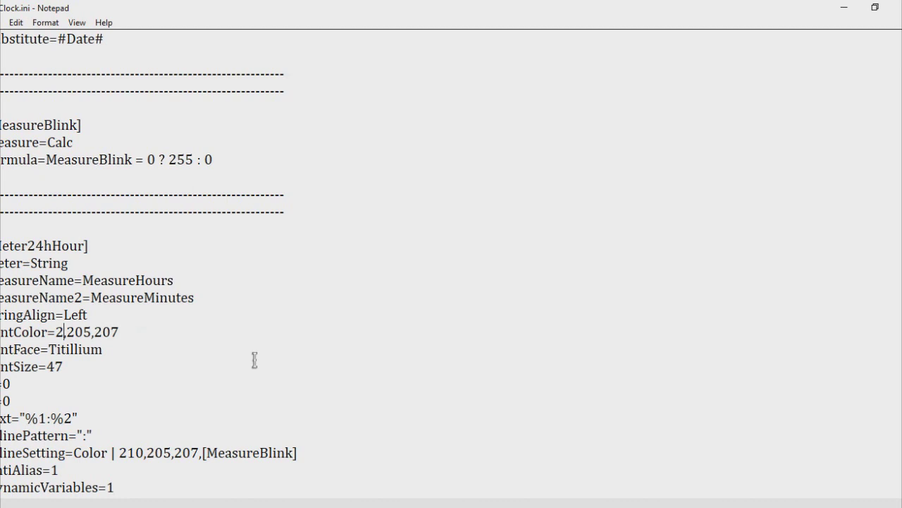
pyautogui.write('54')
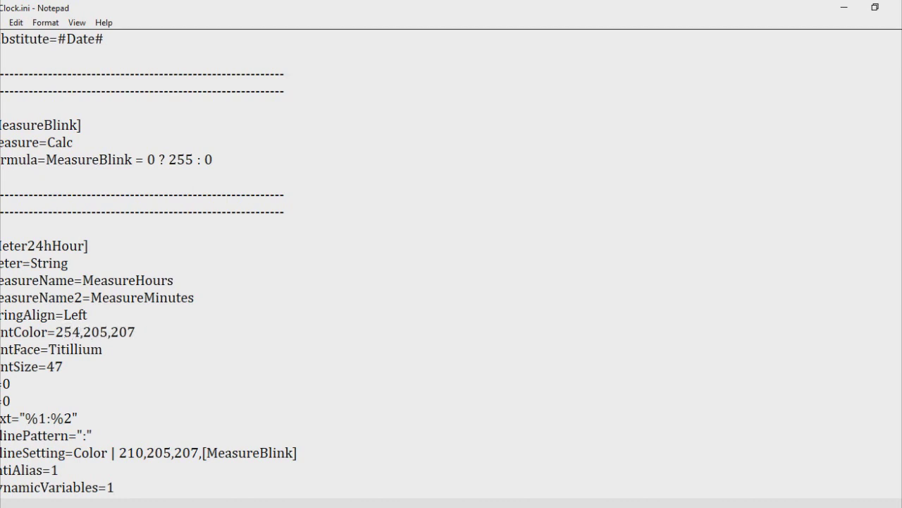
pyautogui.press('BackSpace')
pyautogui.press('BackSpace')
pyautogui.write('54')
# Copy the color value 254,254,254 and replace the 12-hour meter's FontColor with it.
pyautogui.moveTo(136, 332); pyautogui.dragTo(57, 332)
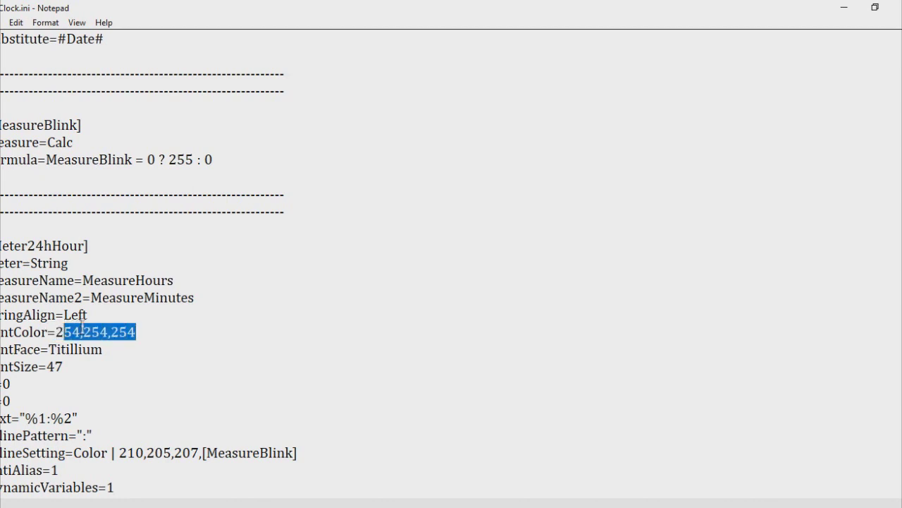
pyautogui.moveTo(136, 332); pyautogui.dragTo(51, 331)
pyautogui.rightClick(67, 332)
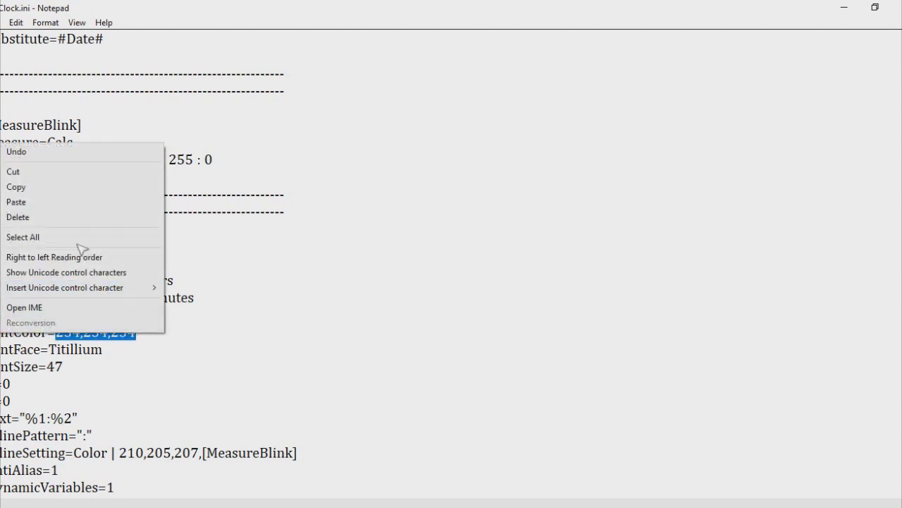
pyautogui.click(42, 188)
pyautogui.scroll(-4, 155, 370)
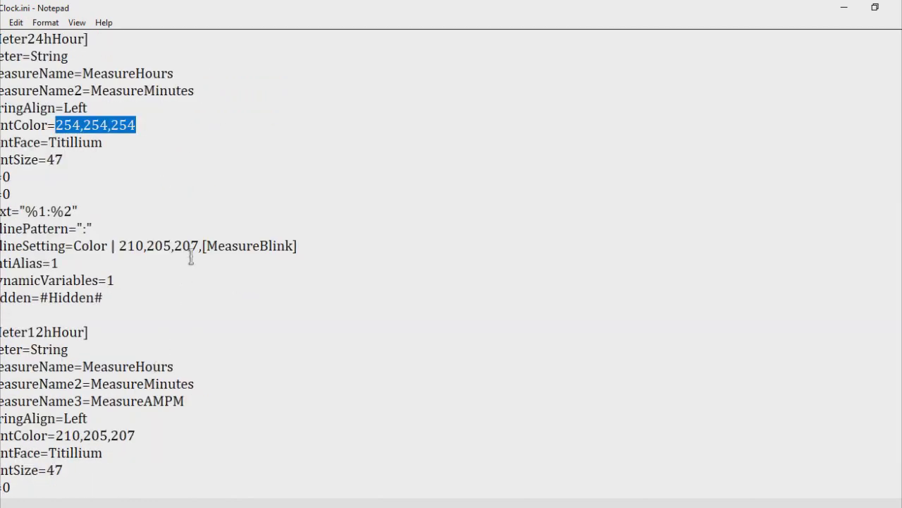
pyautogui.moveTo(137, 436); pyautogui.dragTo(65, 438)
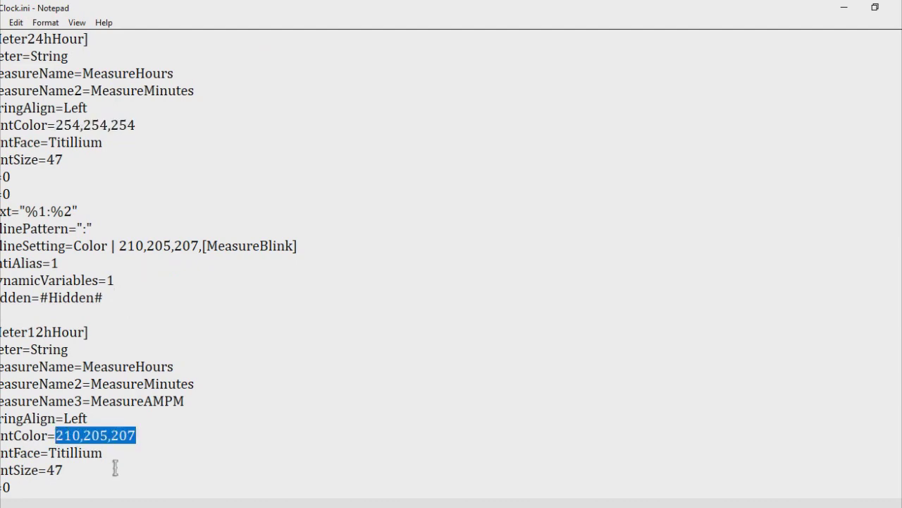
pyautogui.hotkey('ctrl', 'v')
# Set the date meter's FontColor to 254,254,254 and save Clock.ini.
pyautogui.scroll(-4, 112, 457)
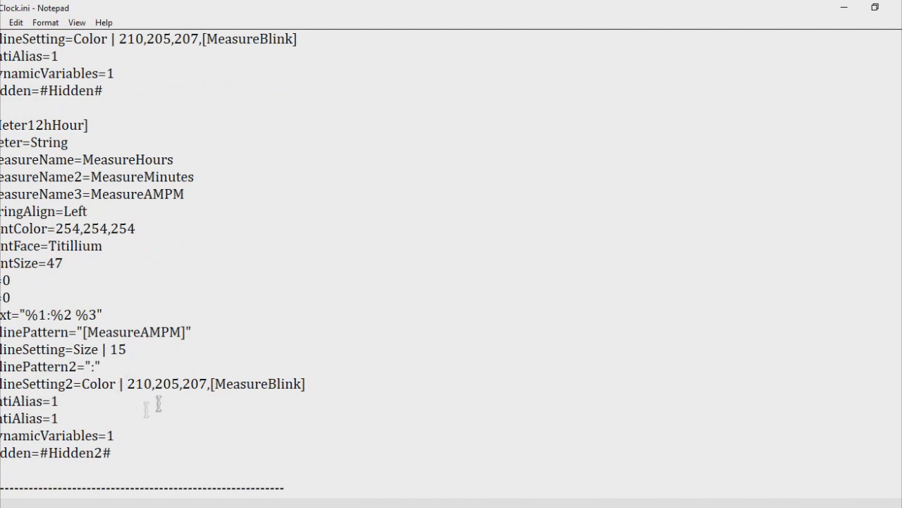
pyautogui.scroll(-3, 151, 379)
pyautogui.scroll(-1, 155, 381)
pyautogui.moveTo(154, 385); pyautogui.dragTo(65, 392)
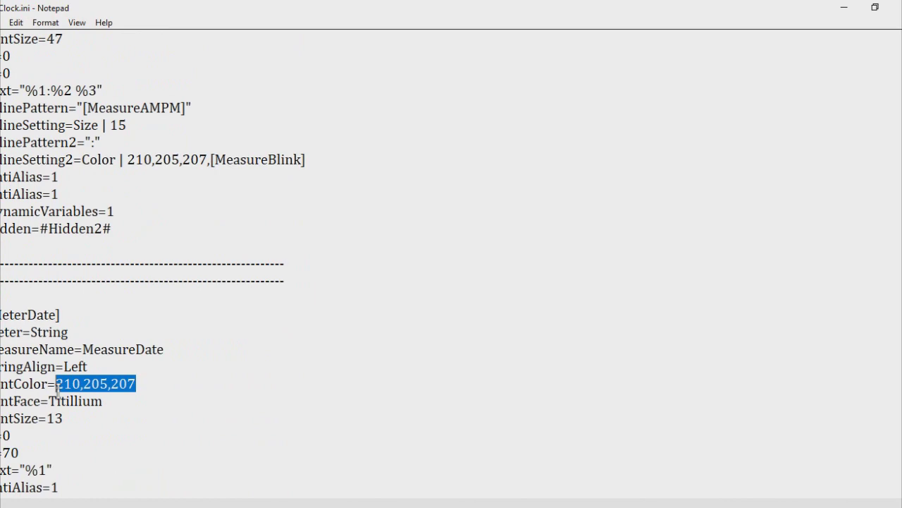
pyautogui.write('254,254,254')
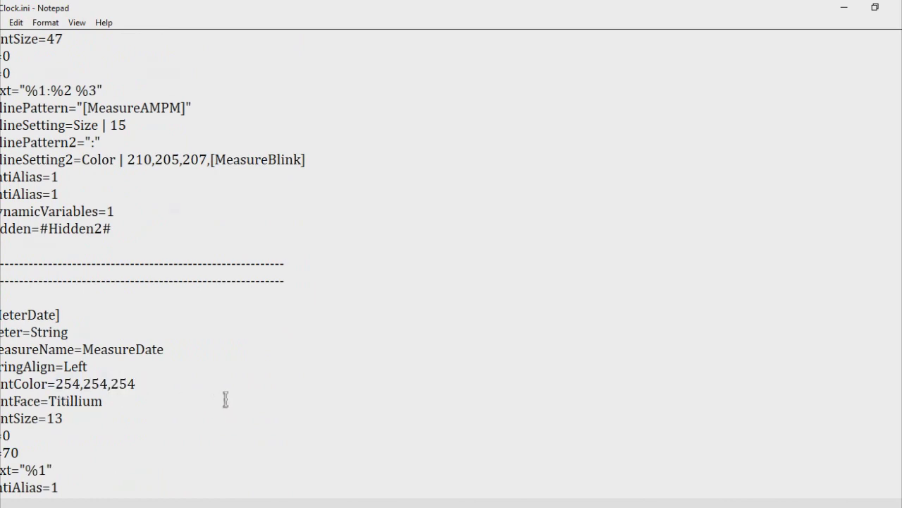
pyautogui.scroll(7, 225, 399)
pyautogui.click(6, 22)
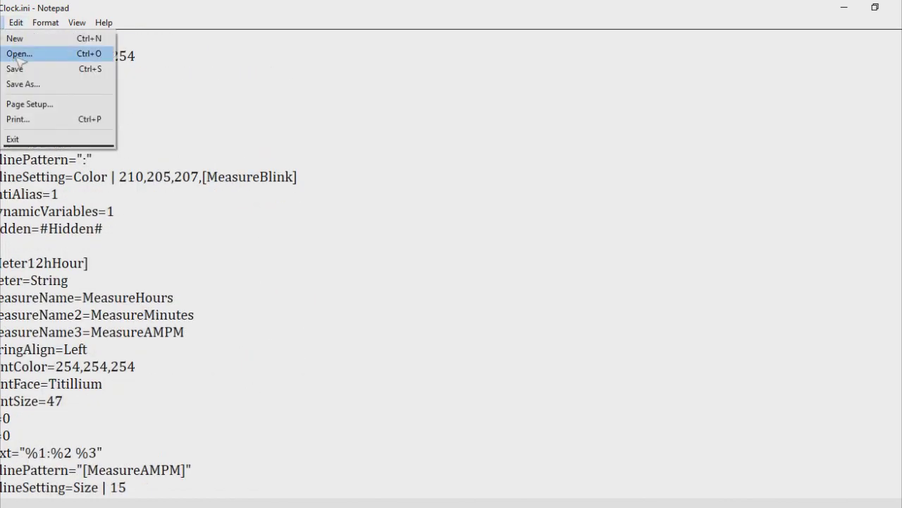
pyautogui.click(19, 70)
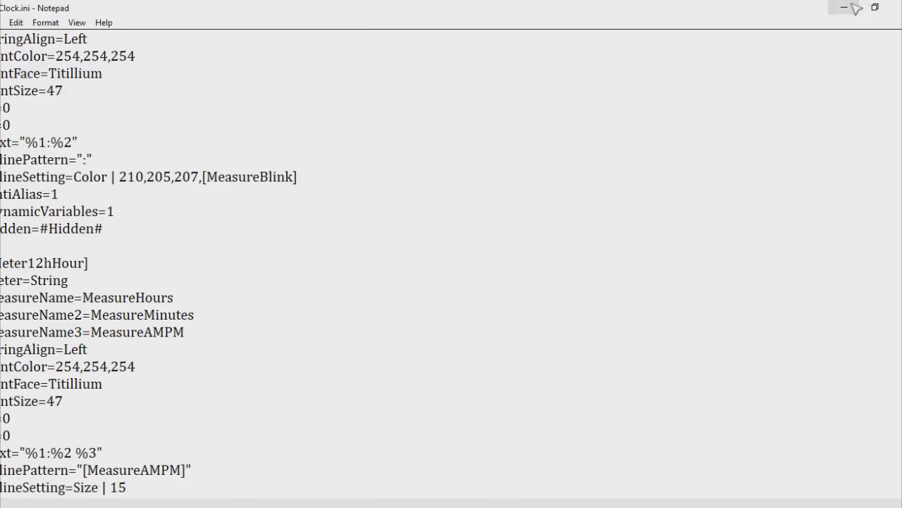
# Minimize Clock.ini and close the Clock folder window, refreshing the desktop.
pyautogui.click(844, 7)
pyautogui.rightClick(790, 178)
pyautogui.click(604, 221)
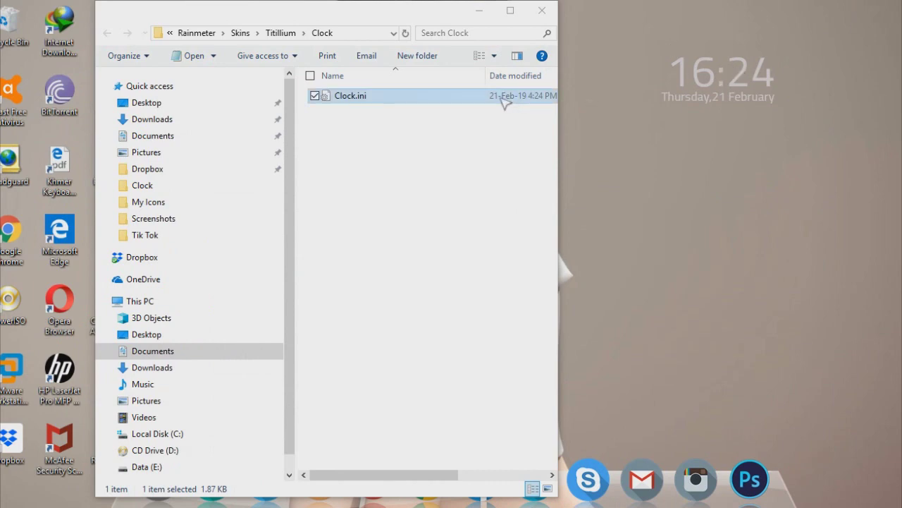
pyautogui.click(540, 11)
# Reopen the Rainmeter manager and load Skin.ini from the Waveline skin.
pyautogui.click(740, 502)
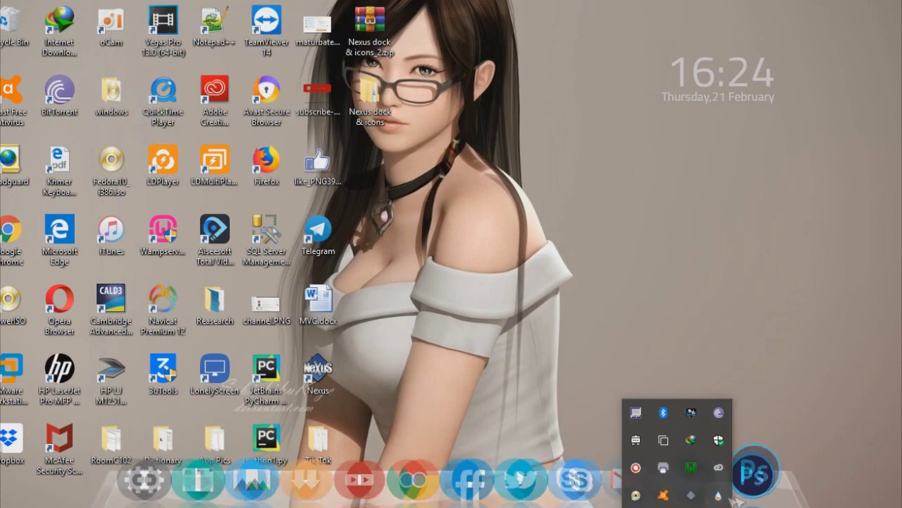
pyautogui.click(719, 495)
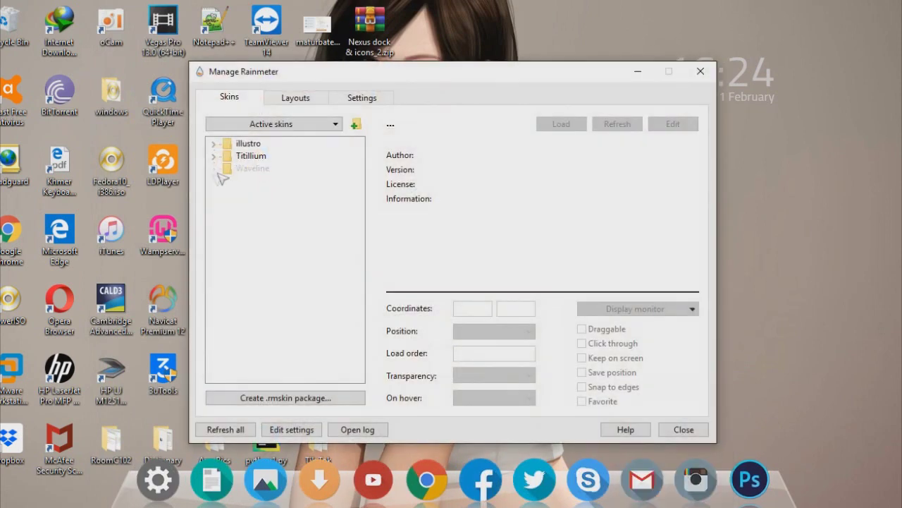
pyautogui.click(214, 169)
pyautogui.click(262, 181)
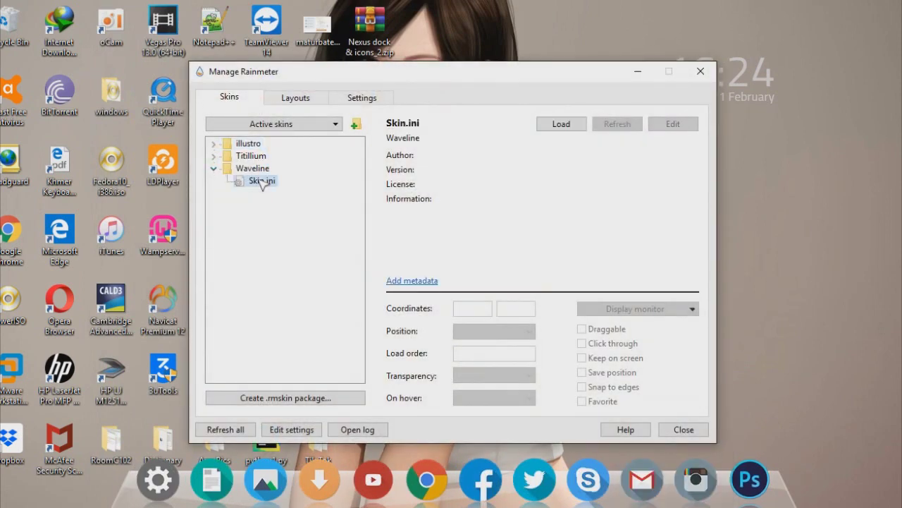
pyautogui.click(564, 124)
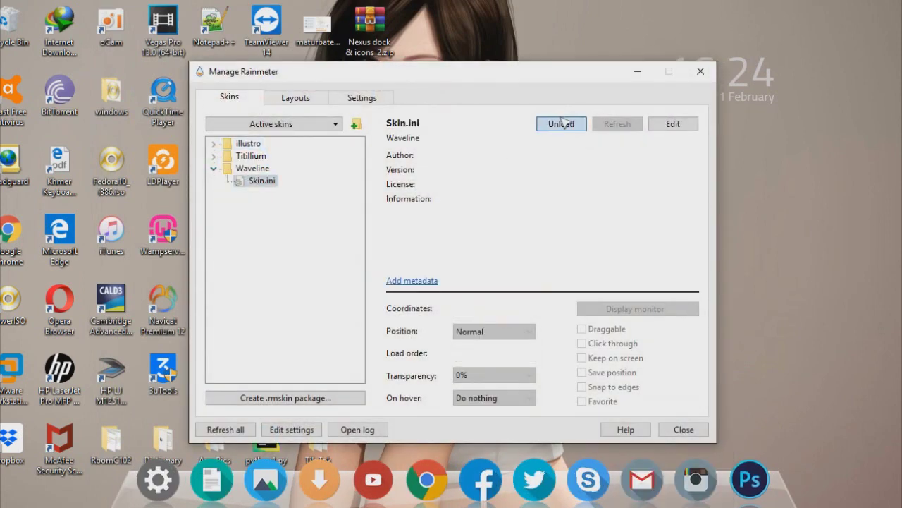
# Close the Rainmeter manager and place the Waveline visualizer just below the clock on the desktop.
pyautogui.click(705, 70)
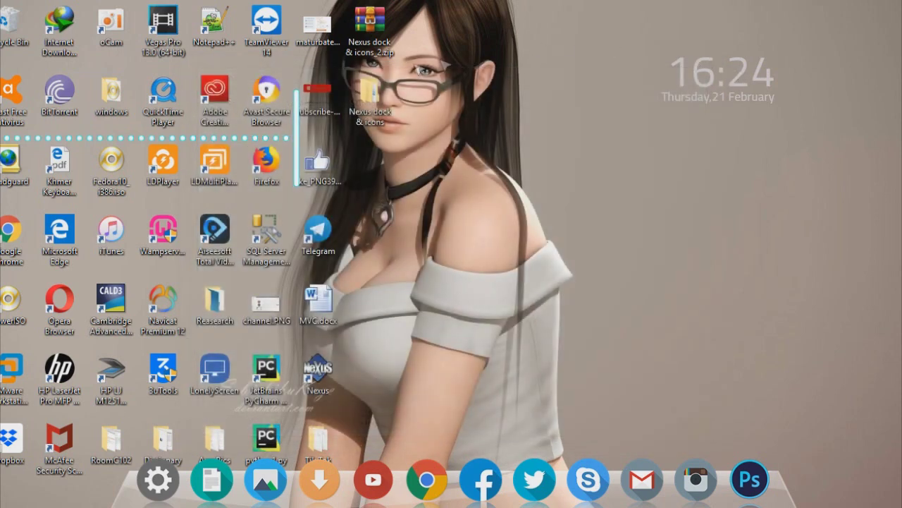
pyautogui.moveTo(146, 143); pyautogui.dragTo(752, 156)
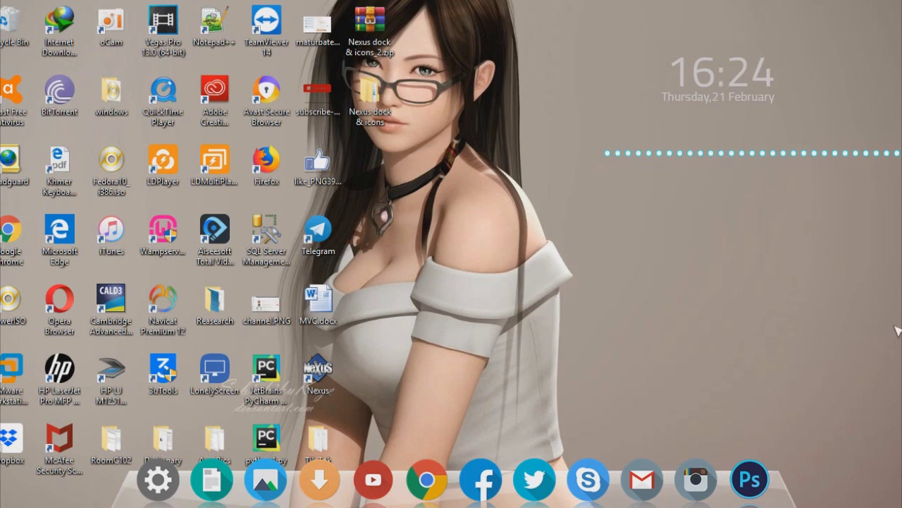
pyautogui.moveTo(831, 159)
pyautogui.mouseDown()
pyautogui.moveTo(807, 158)
pyautogui.moveTo(816, 157)
pyautogui.mouseUp()
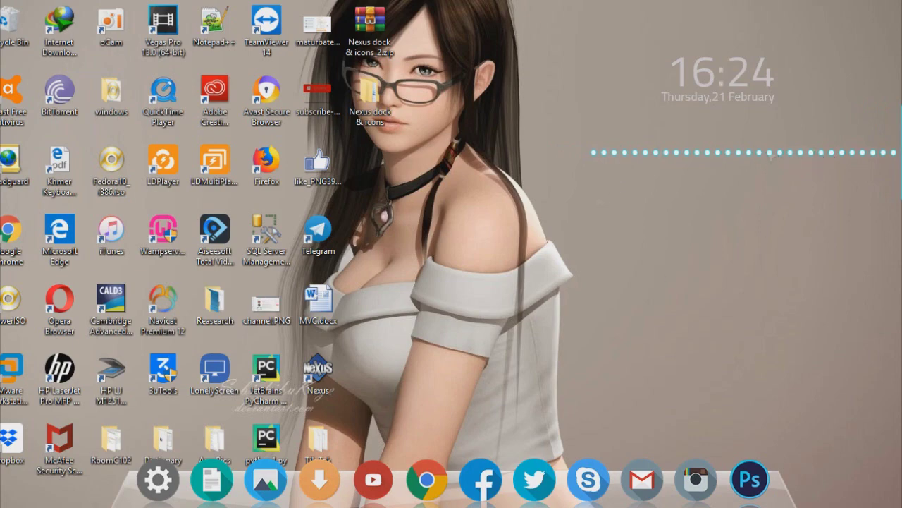
# Move the Waveline visualizer lower beneath the clock and view its Skin.ini settings in the Rainmeter manager.
pyautogui.moveTo(772, 154); pyautogui.dragTo(771, 178)
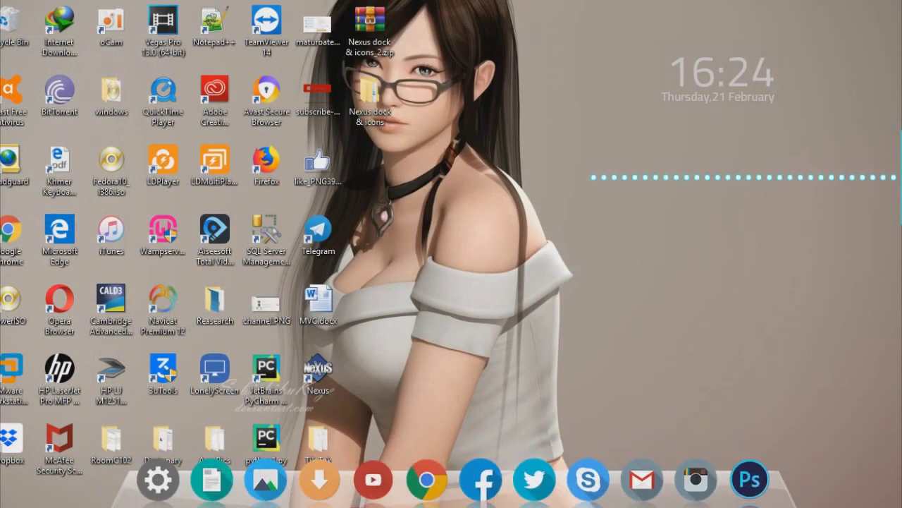
pyautogui.click(719, 494)
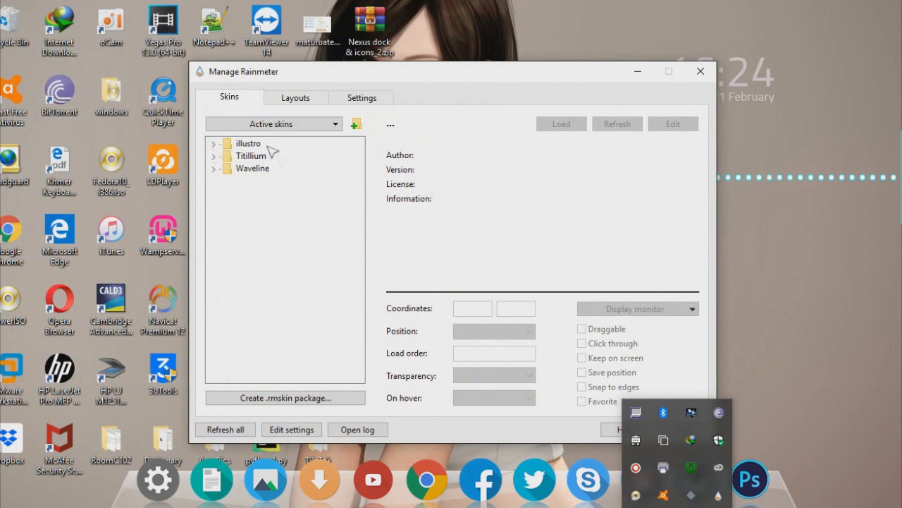
pyautogui.click(213, 168)
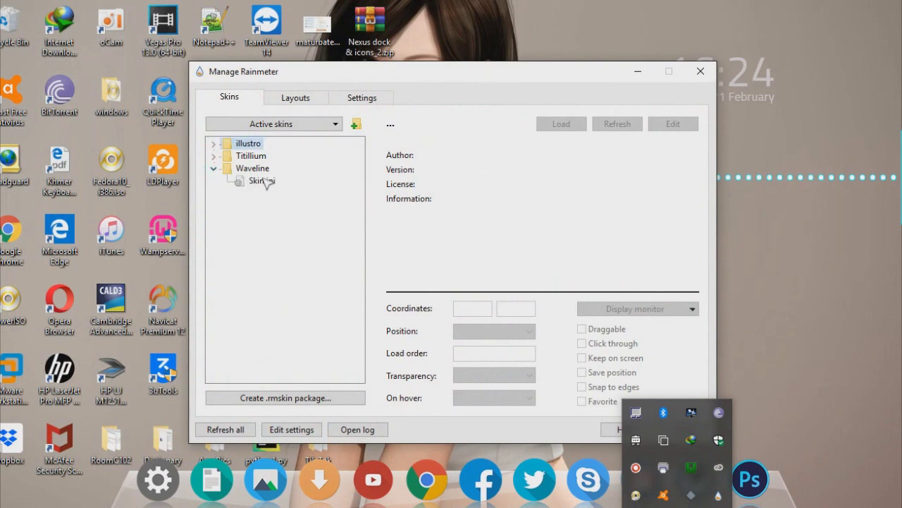
pyautogui.click(262, 180)
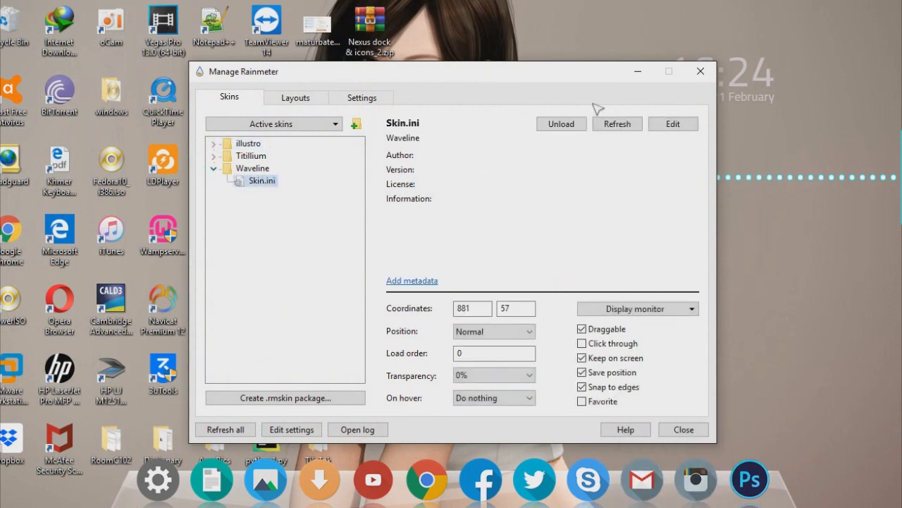
pyautogui.click(700, 71)
pyautogui.rightClick(759, 181)
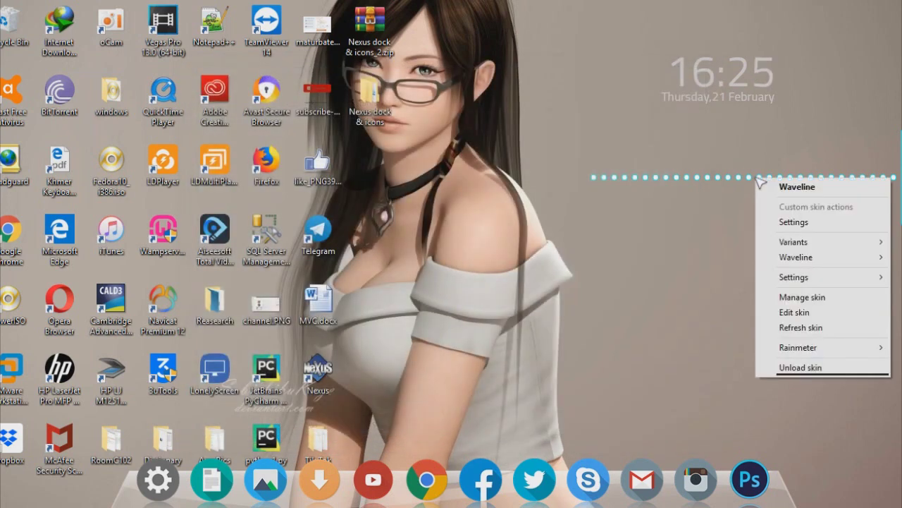
pyautogui.click(656, 243)
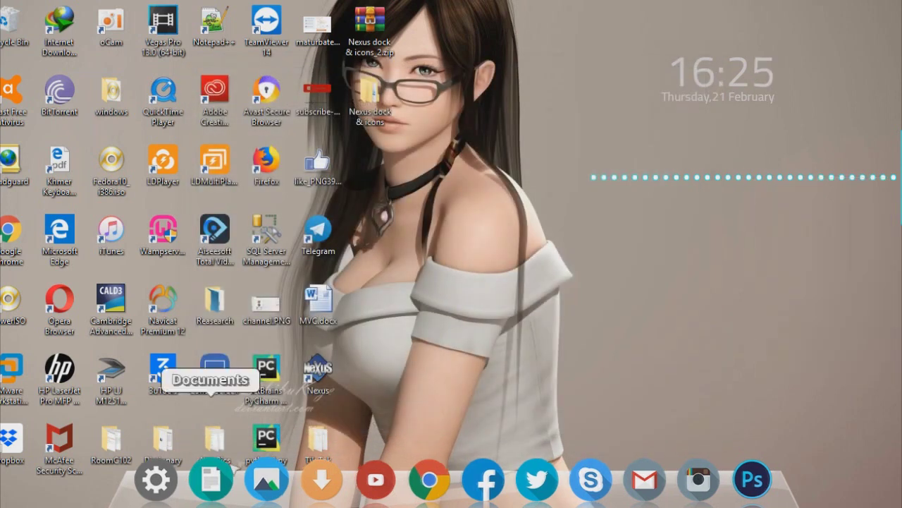
# Play all the tracks in the Music folder inside Downloads and minimize the media player.
pyautogui.moveTo(212, 480)
pyautogui.click(186, 483)
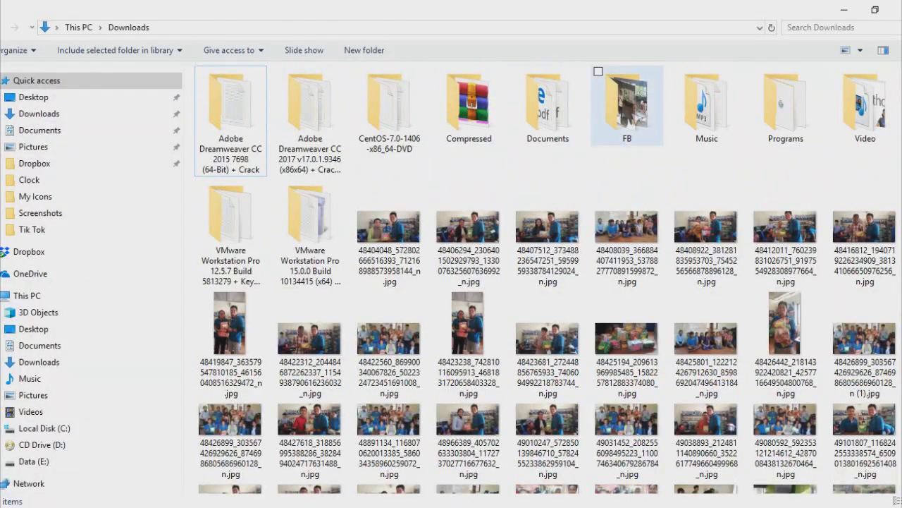
pyautogui.doubleClick(706, 107)
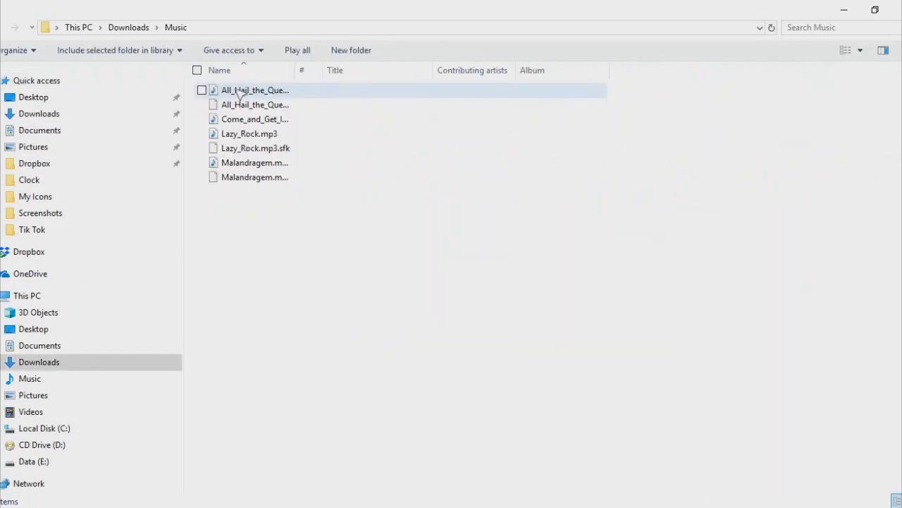
pyautogui.click(300, 51)
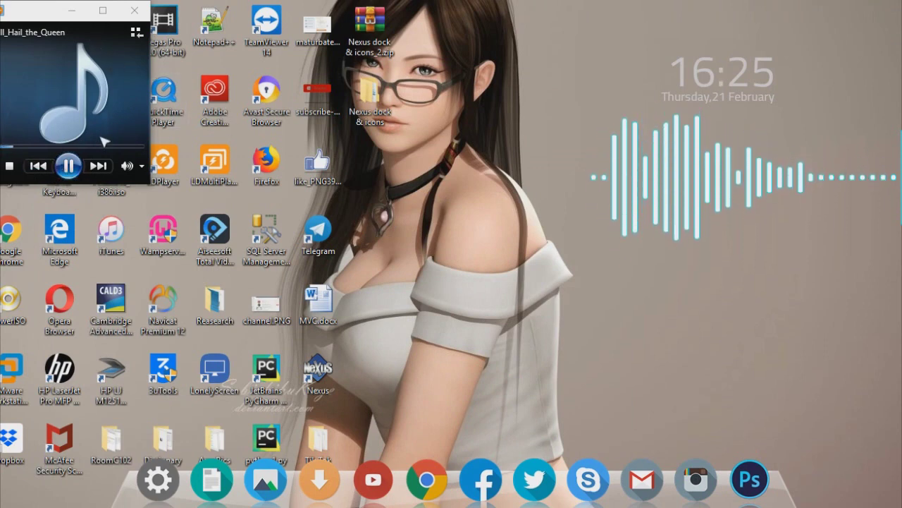
pyautogui.click(82, 10)
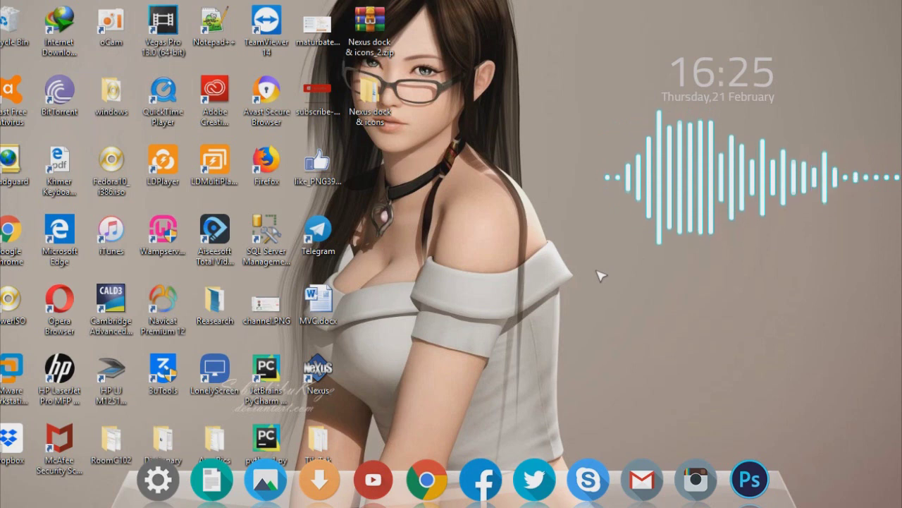
# Move the clock sideways on the desktop so it is centred above the Waveline visualizer.
pyautogui.moveTo(733, 85); pyautogui.dragTo(762, 84)
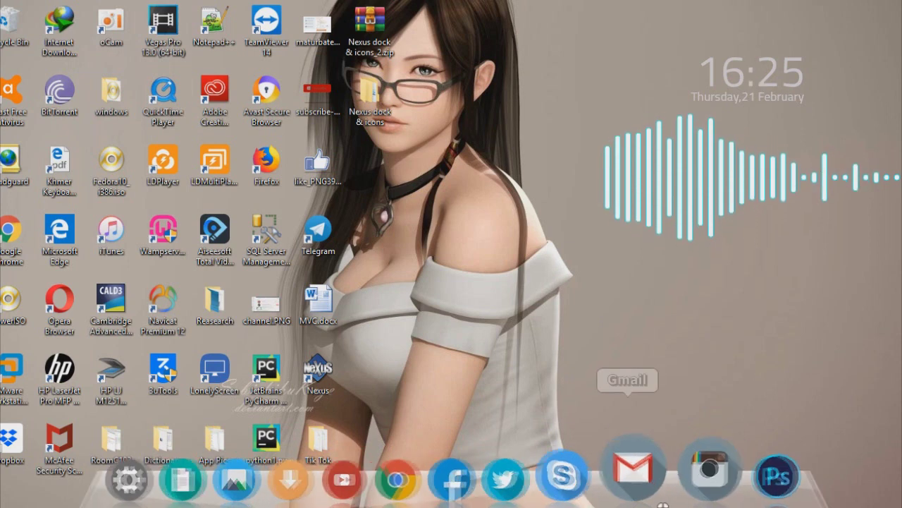
pyautogui.click(678, 502)
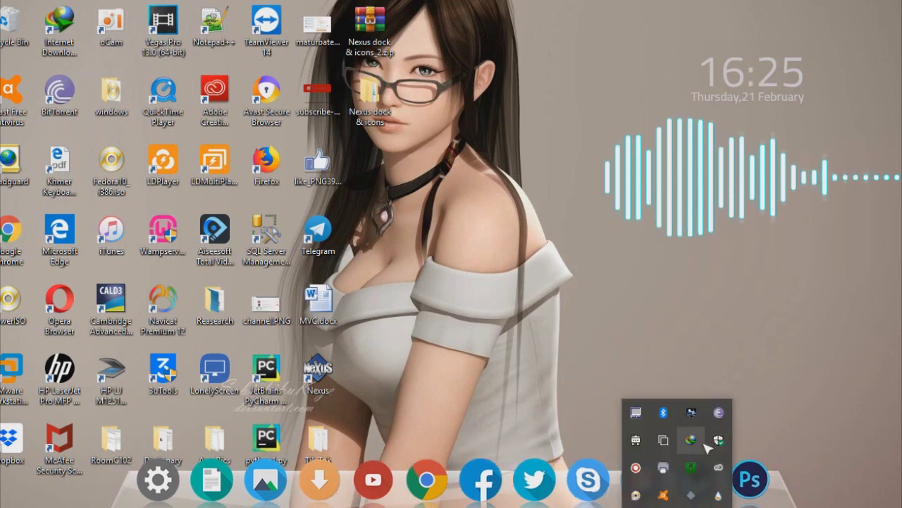
pyautogui.click(718, 494)
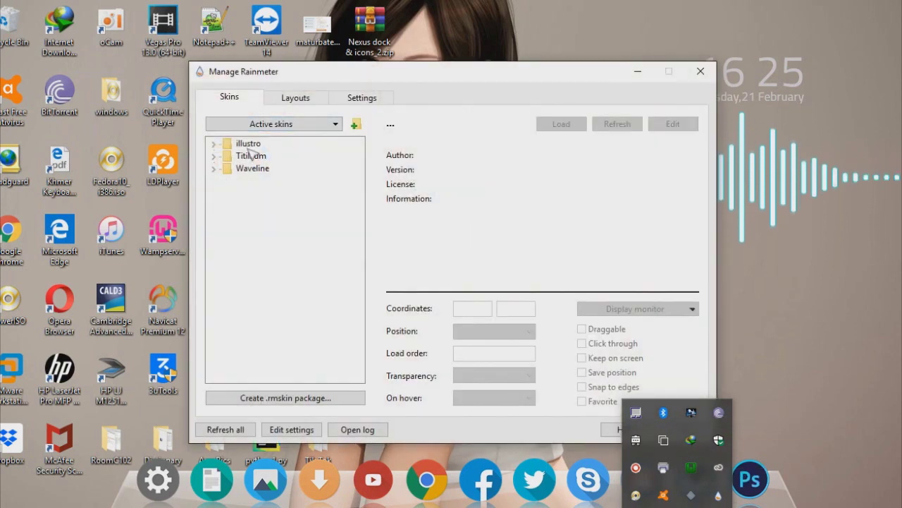
pyautogui.click(700, 72)
# Open the Waveline skin's folder from the visualizer and open its Skin.ini in Notepad.
pyautogui.rightClick(788, 178)
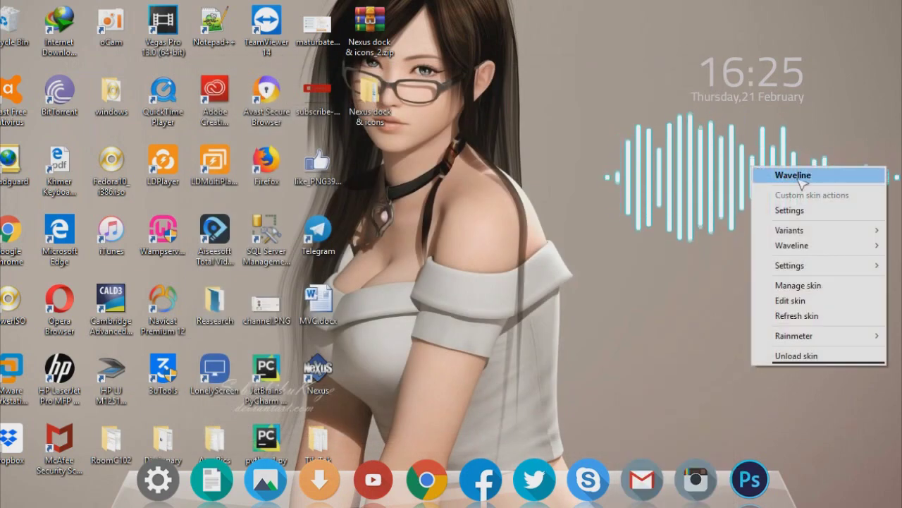
pyautogui.click(790, 176)
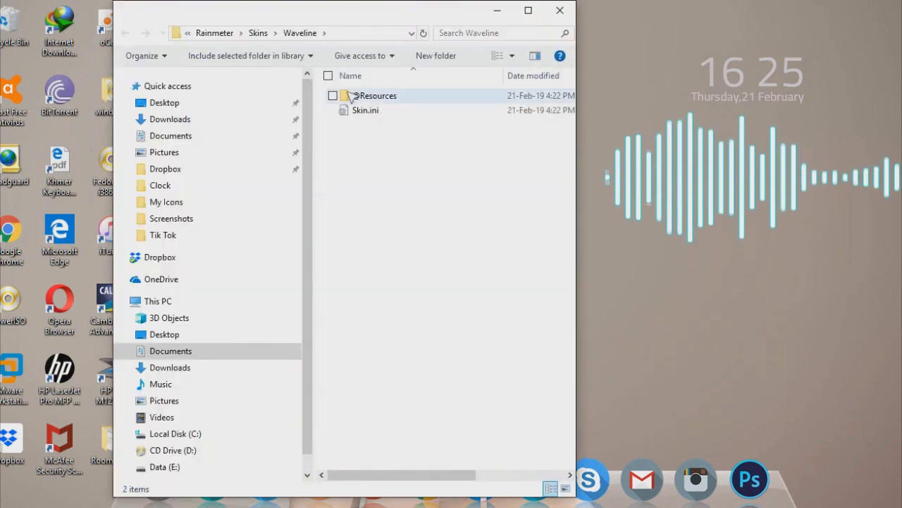
pyautogui.doubleClick(389, 111)
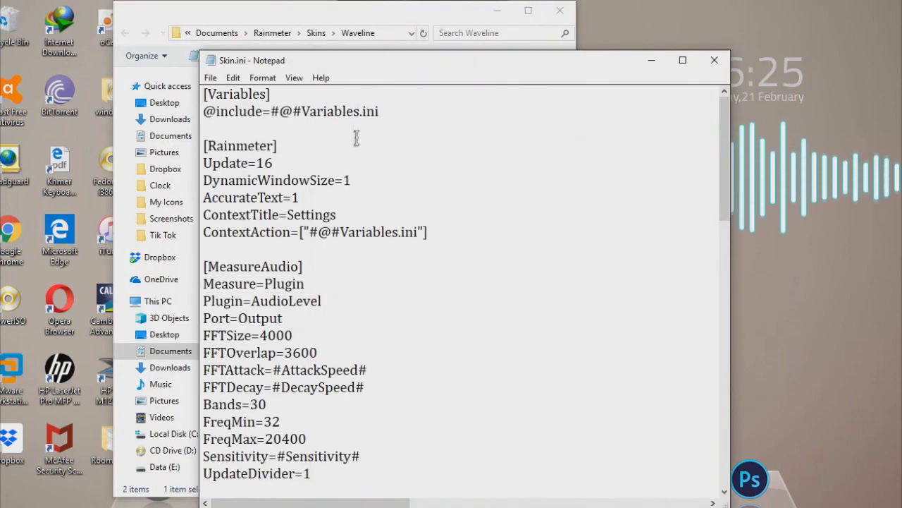
# Examine the whole Skin.ini, from the variables and audio measure to the shape meters and their stroke and fill color settings.
pyautogui.scroll(-6, 414, 231)
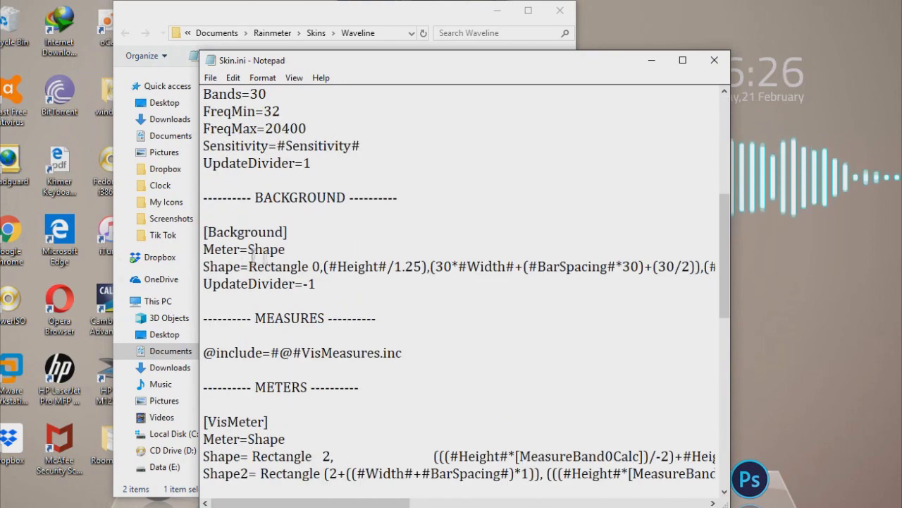
pyautogui.scroll(-5, 381, 367)
pyautogui.scroll(-5, 400, 381)
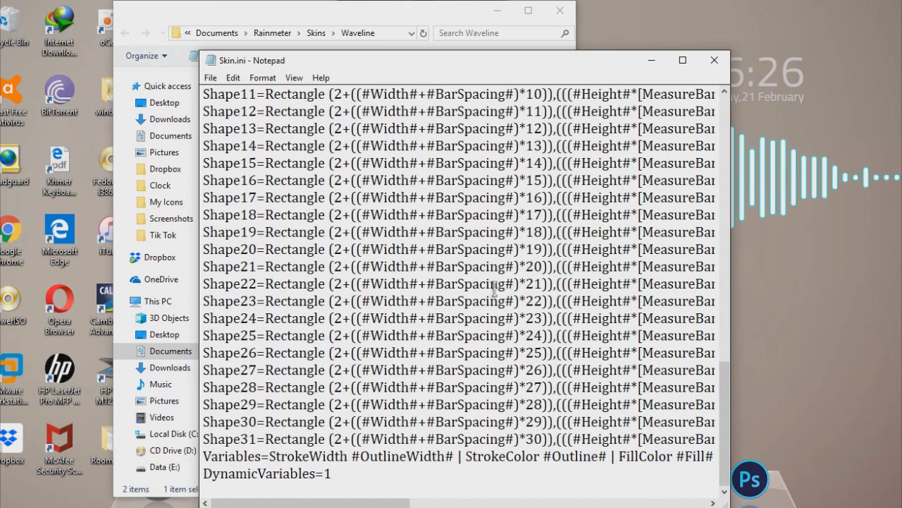
pyautogui.scroll(4, 496, 289)
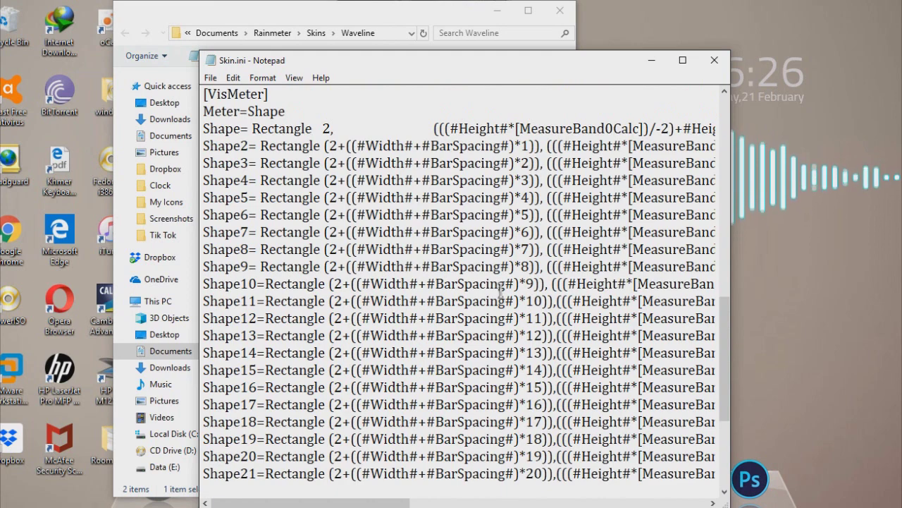
pyautogui.scroll(4, 502, 289)
pyautogui.scroll(4, 507, 286)
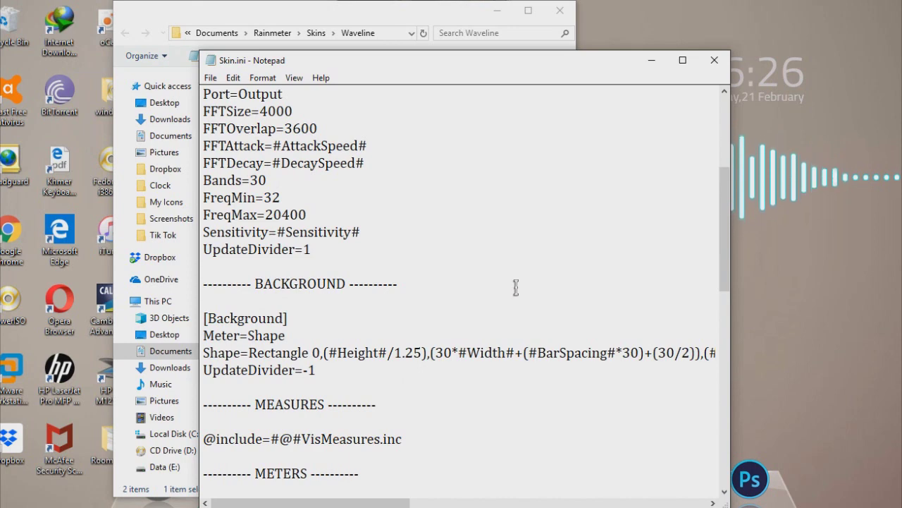
pyautogui.scroll(4, 516, 287)
pyautogui.scroll(1, 516, 287)
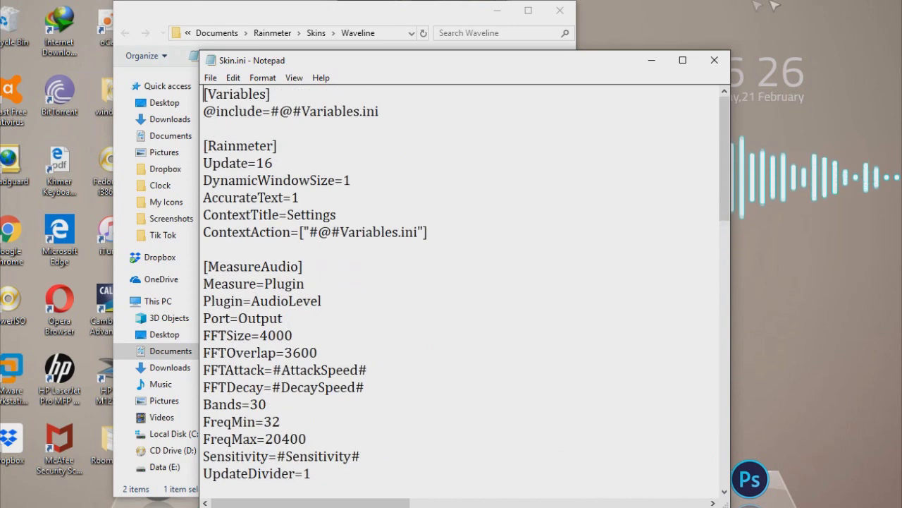
# Close Skin.ini and the Waveline folder window, and refresh the desktop.
pyautogui.click(715, 62)
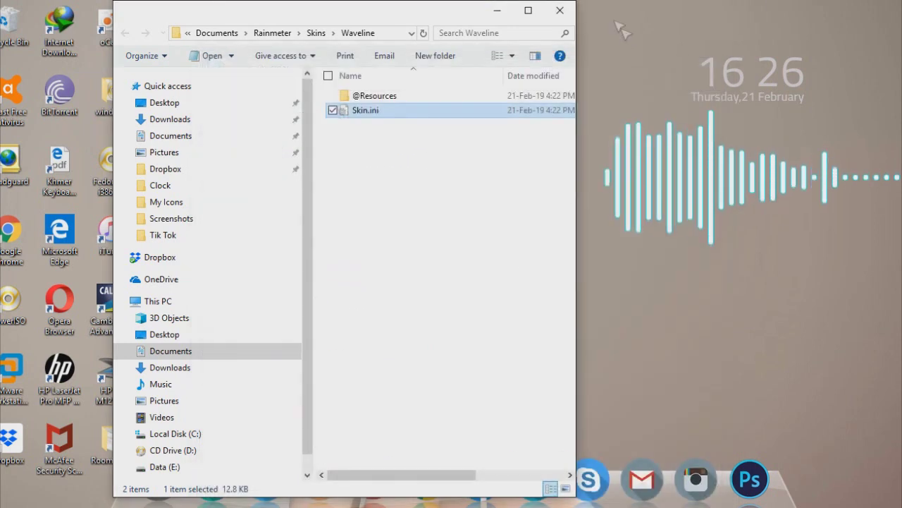
pyautogui.click(562, 13)
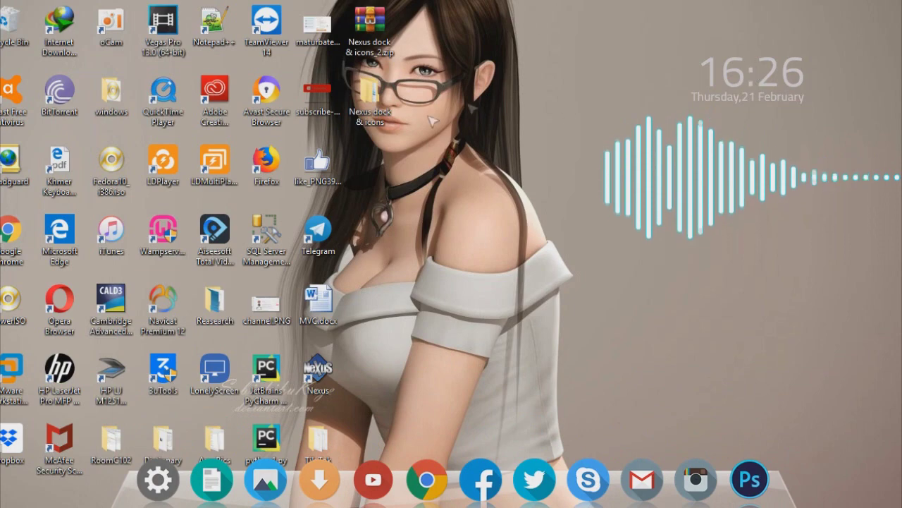
pyautogui.rightClick(537, 38)
pyautogui.click(430, 75)
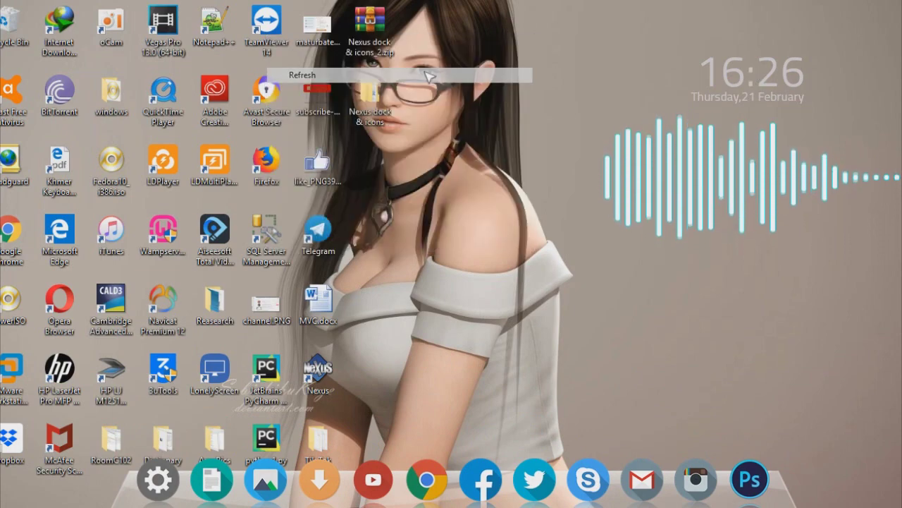